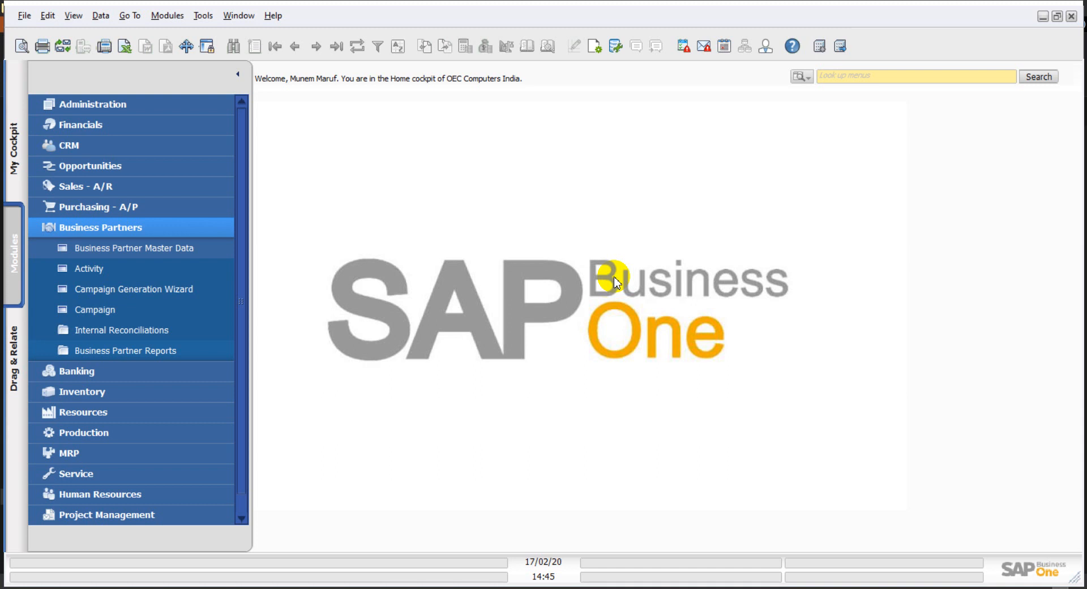
Step: Show the last business partner, vendor V70000 SMD Technologies, keeping its type as Vendor
{"action": "left_click", "coordinate": [167, 248]}
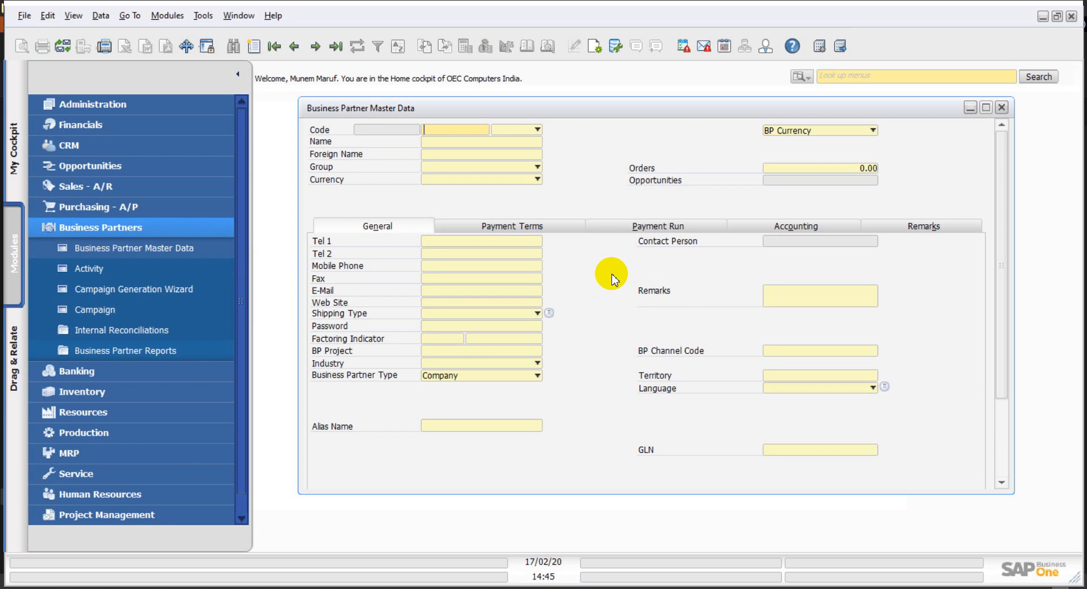
{"action": "left_click", "coordinate": [336, 46]}
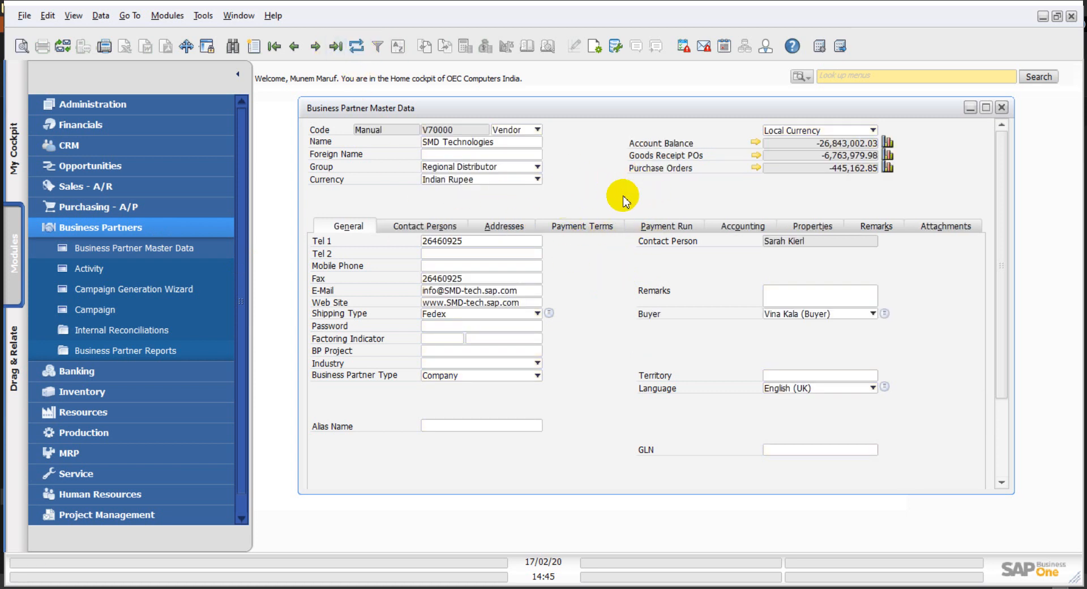
{"action": "left_click_drag", "start_coordinate": [1003, 307], "coordinate": [995, 255]}
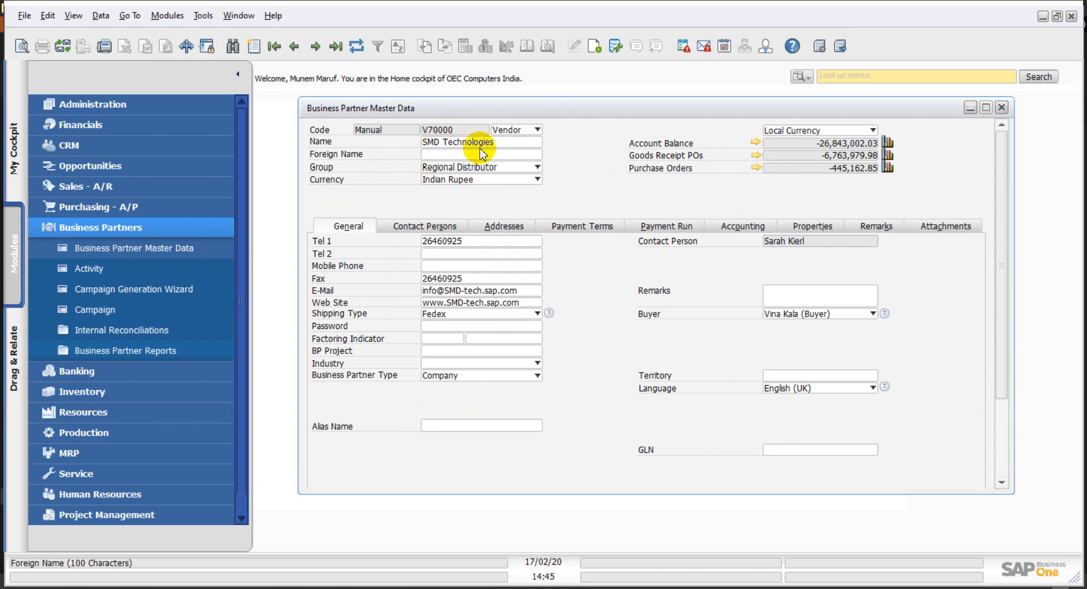
{"action": "left_click", "coordinate": [517, 132]}
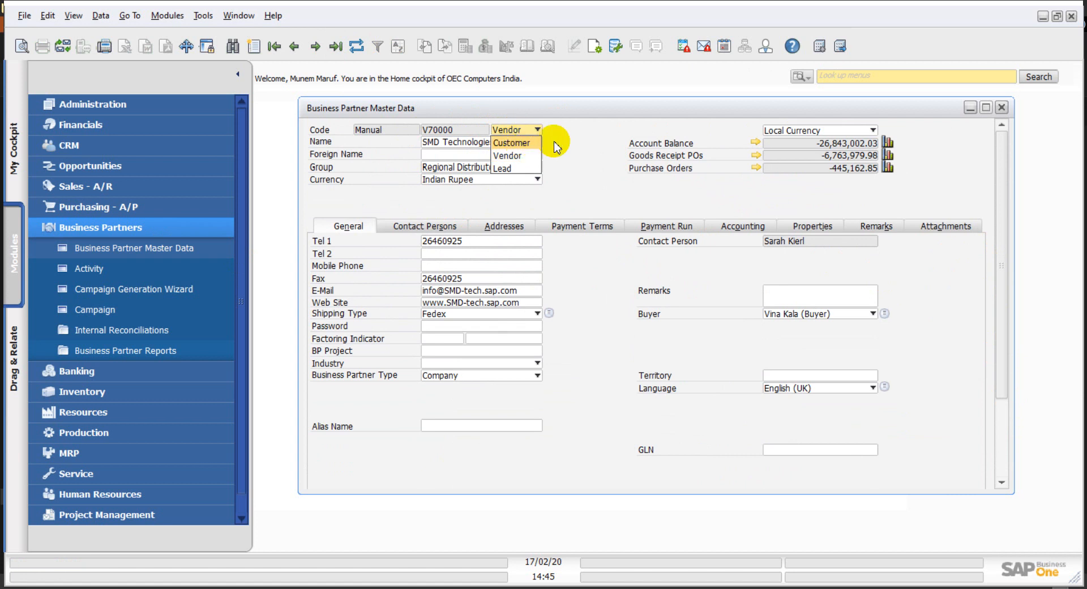
{"action": "left_click", "coordinate": [522, 129]}
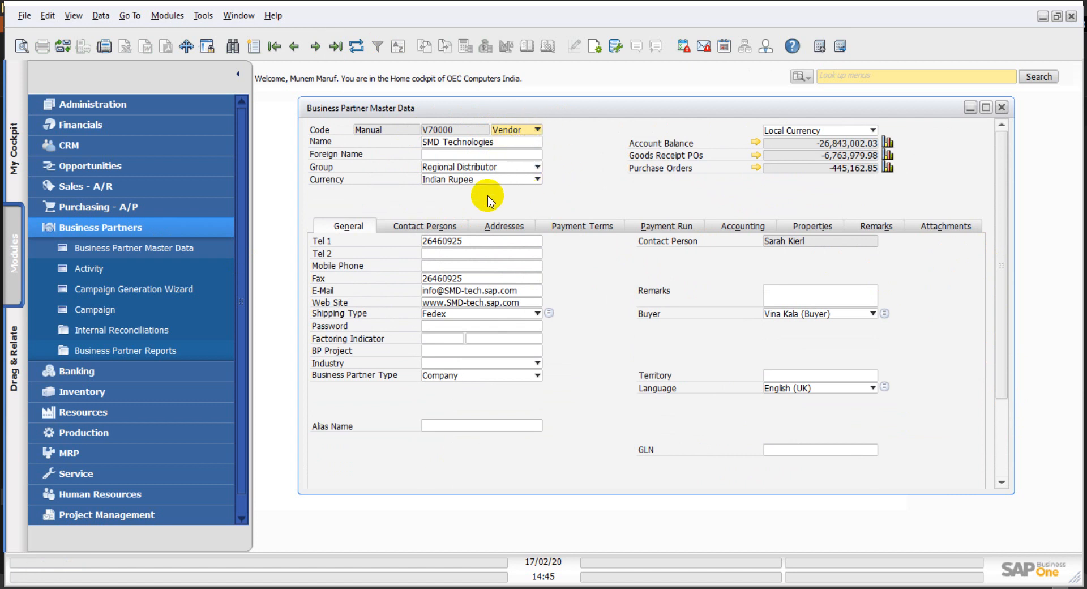
Step: Check SMD Technologies' addresses and contact persons, then return to its General details
{"action": "left_click", "coordinate": [513, 229]}
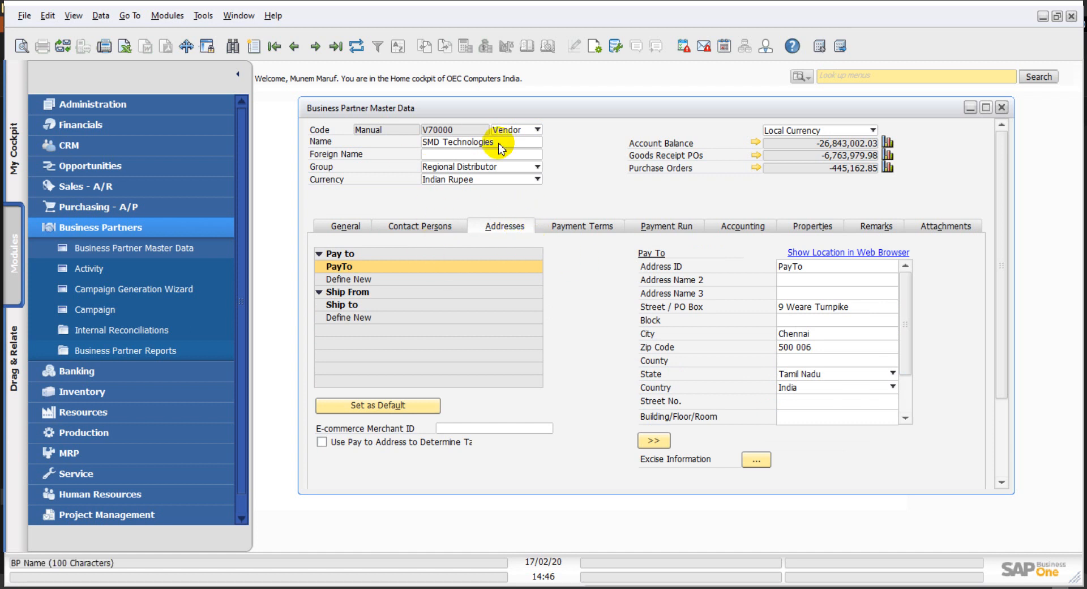
{"action": "left_click", "coordinate": [454, 229]}
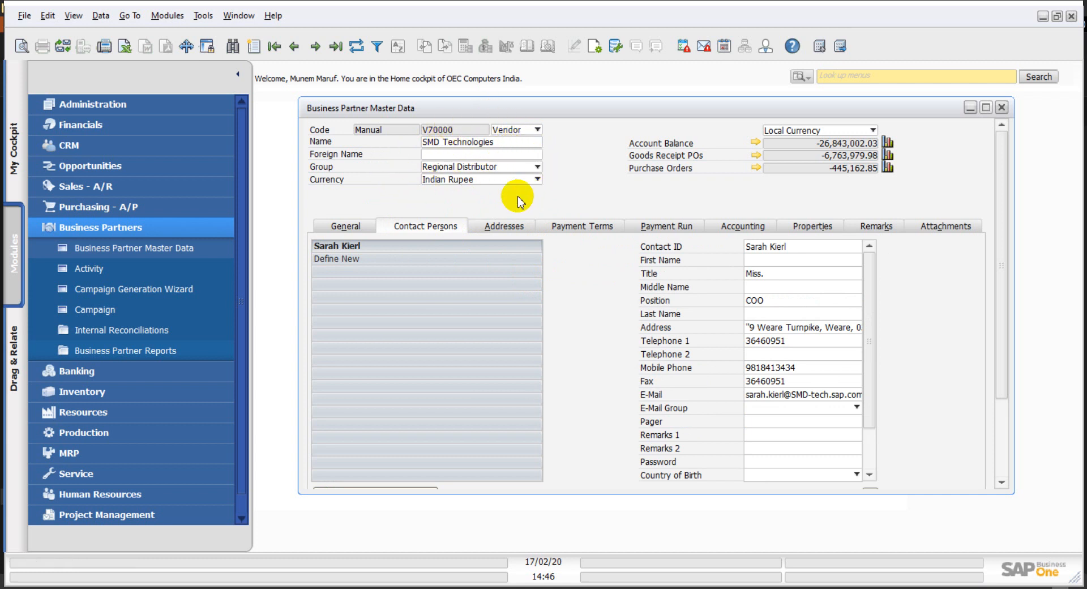
{"action": "left_click", "coordinate": [359, 229]}
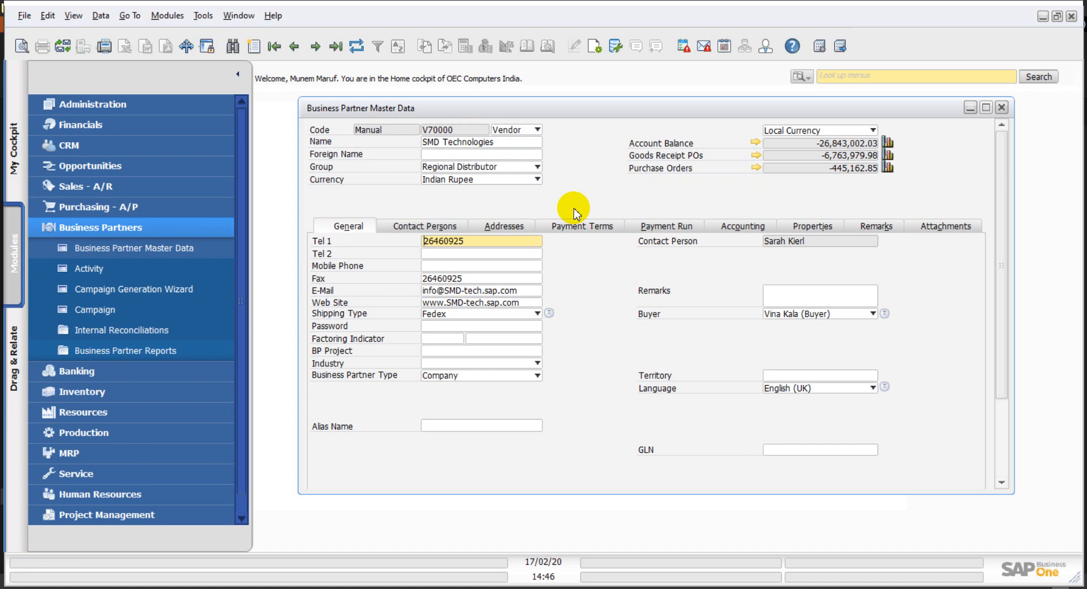
{"action": "left_click_drag", "start_coordinate": [623, 110], "coordinate": [586, 126]}
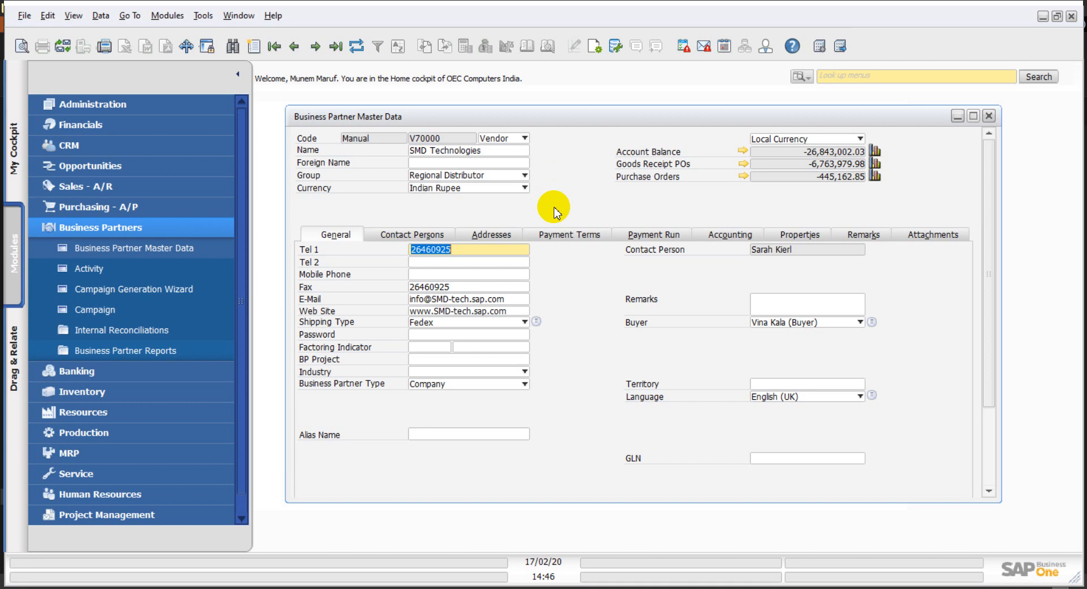
Step: Close the master data window, collapse Business Partners, and show the Business Partners templates folder
{"action": "left_click", "coordinate": [989, 116]}
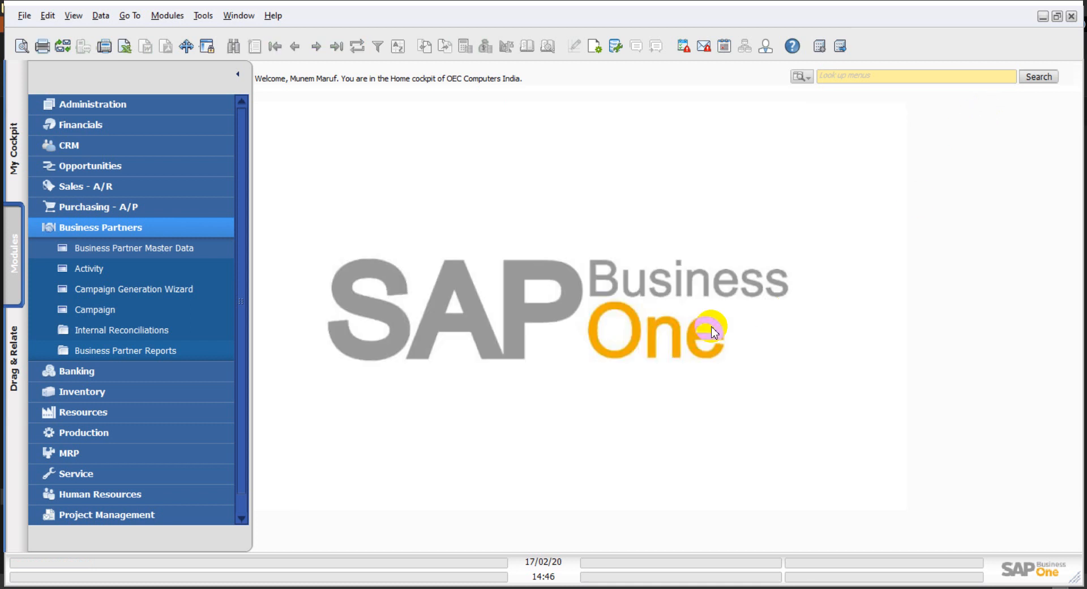
{"action": "left_click_drag", "start_coordinate": [882, 527], "coordinate": [988, 579]}
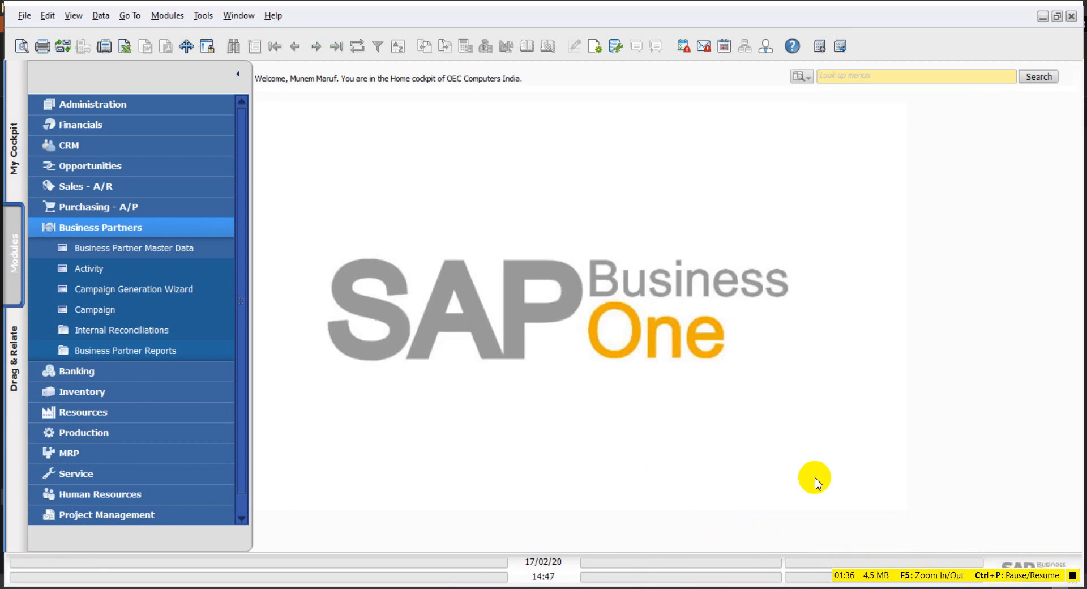
{"action": "left_click", "coordinate": [187, 153]}
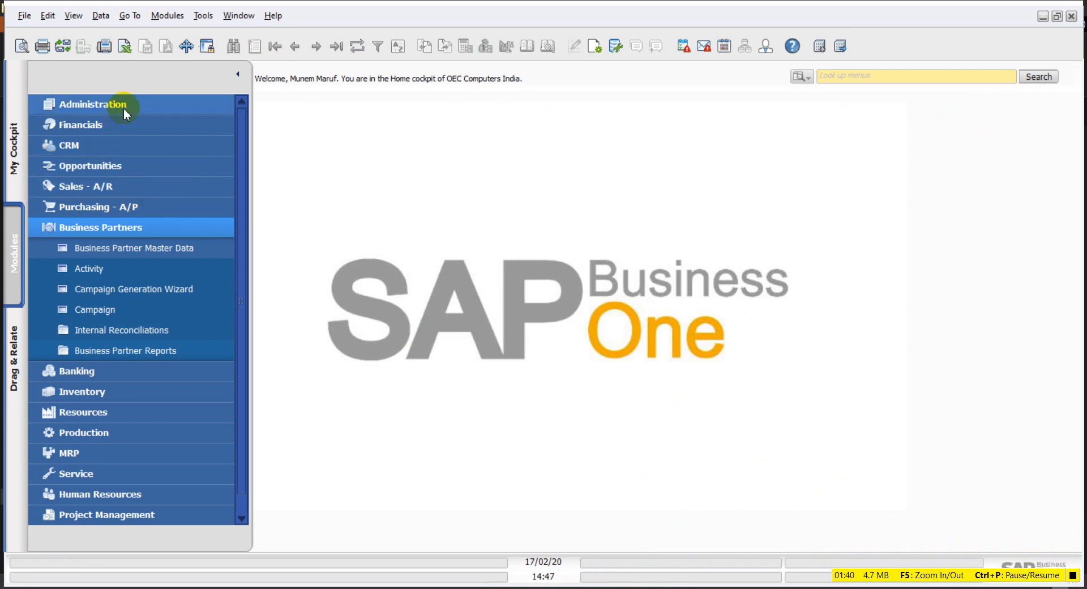
{"action": "left_click", "coordinate": [91, 222]}
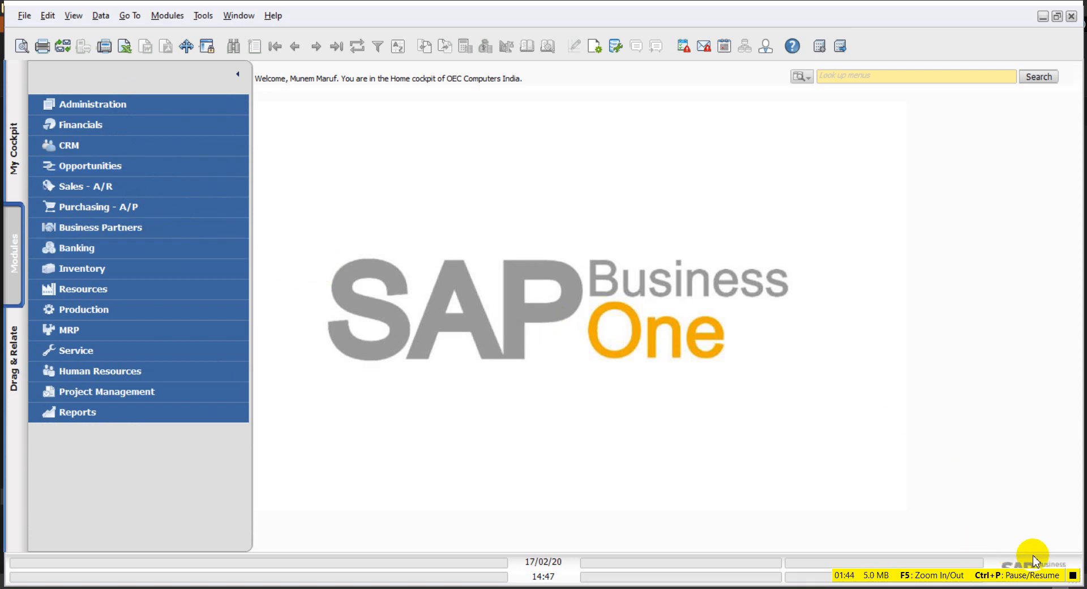
{"action": "left_click", "coordinate": [1073, 578]}
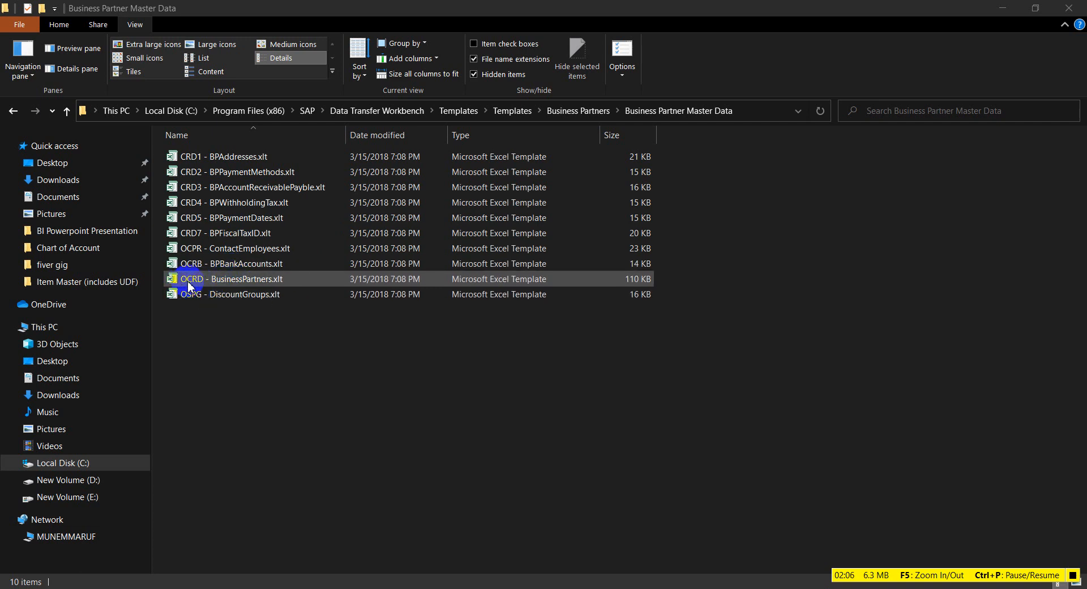
Step: Open OCRD - BusinessPartners.xlt and read the CardCode and CardType header descriptions
{"action": "double_click", "coordinate": [221, 280]}
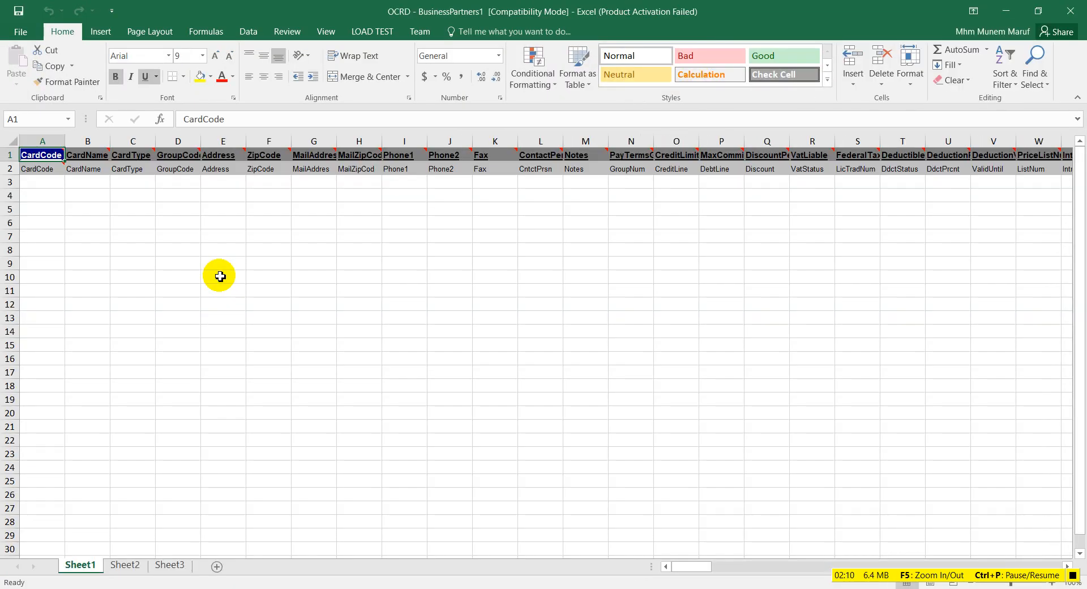
{"action": "left_click", "coordinate": [52, 181]}
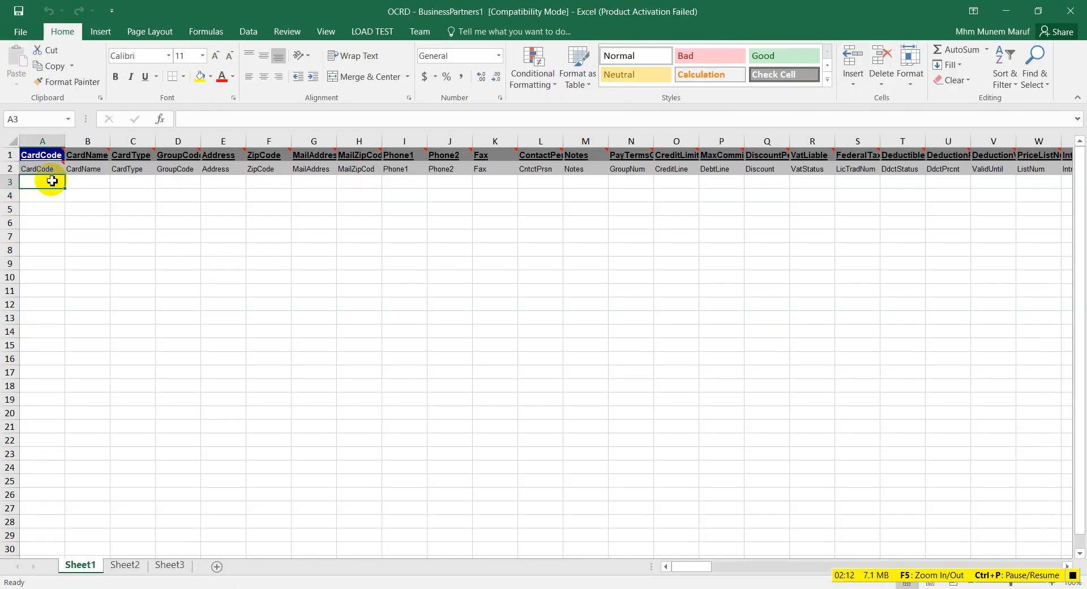
{"action": "left_click", "coordinate": [85, 183]}
{"action": "left_click", "coordinate": [140, 180]}
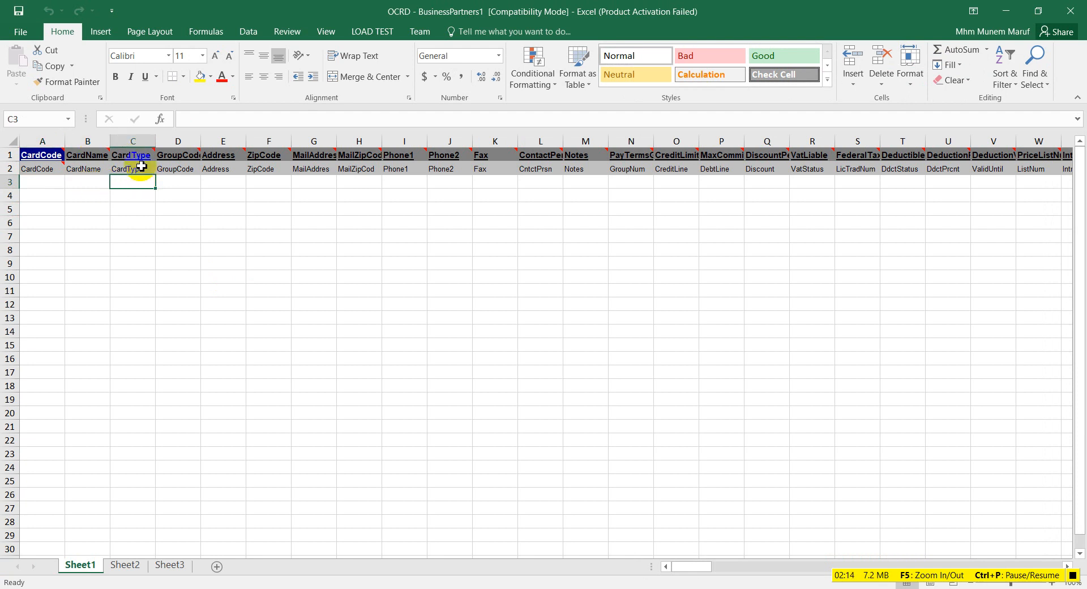
{"action": "mouse_move", "coordinate": [143, 159]}
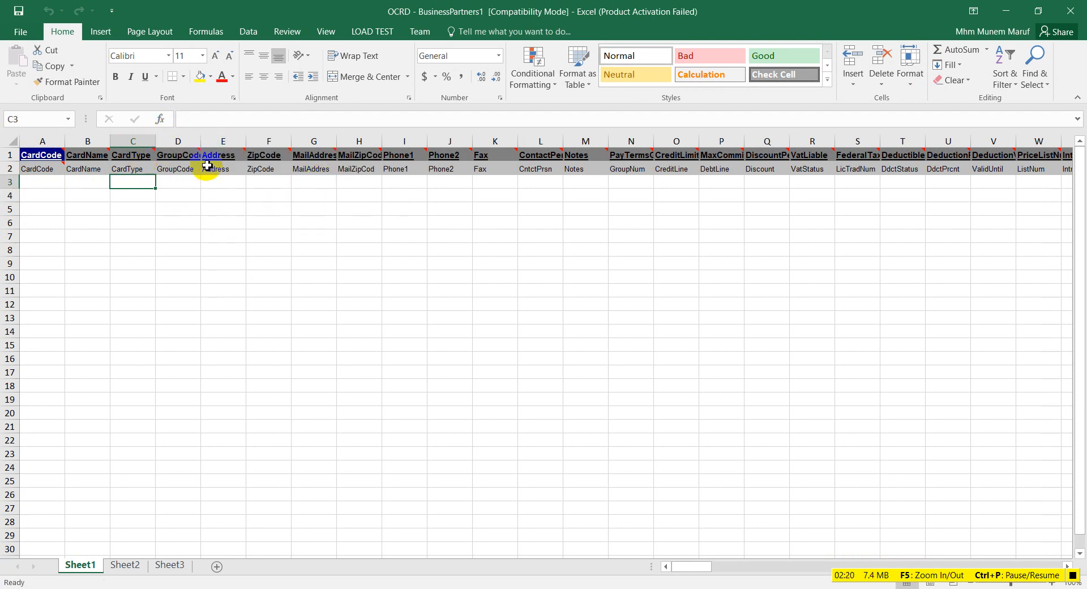
Step: Widen the GroupCode column D, then close the template without saving
{"action": "left_click_drag", "start_coordinate": [202, 139], "coordinate": [214, 139]}
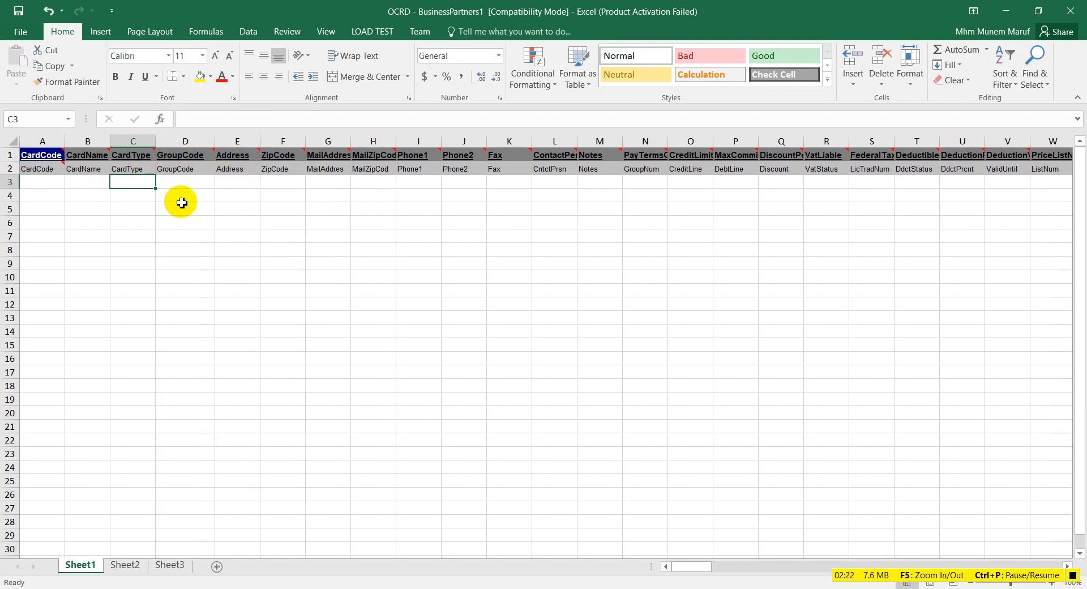
{"action": "left_click_drag", "start_coordinate": [674, 566], "coordinate": [569, 542]}
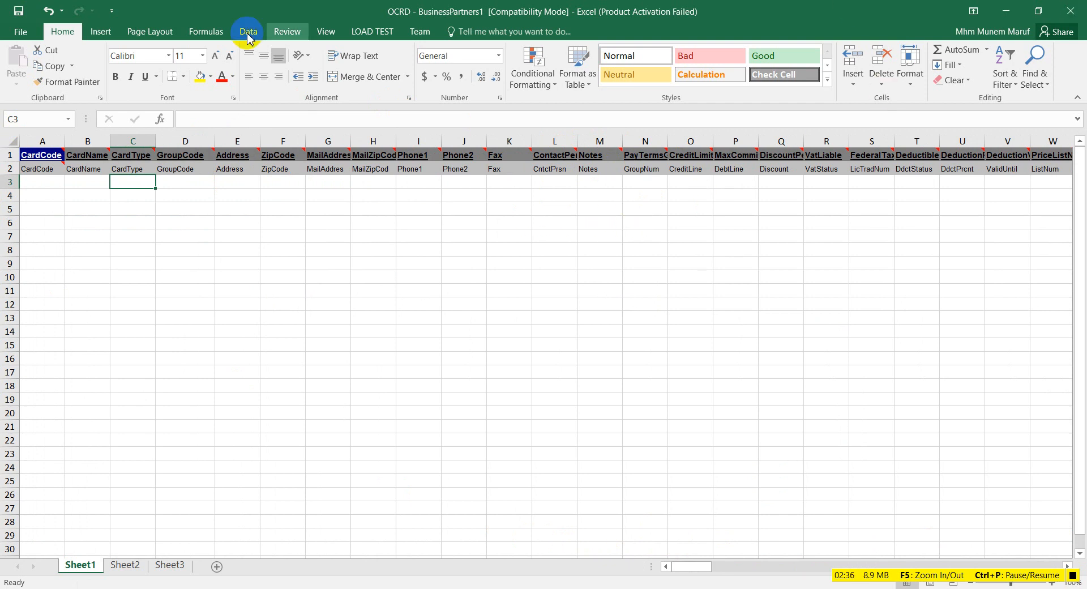
{"action": "left_click", "coordinate": [1074, 9]}
{"action": "left_click", "coordinate": [539, 318]}
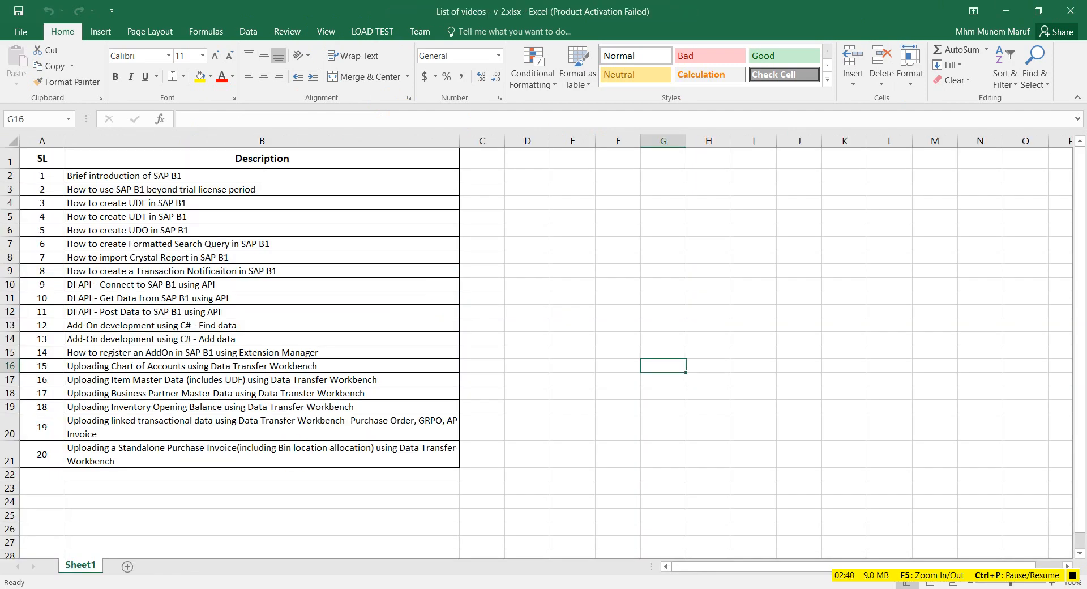
Step: Look through the CRD1 BPAddresses template and close it
{"action": "key", "text": "alt+Tab"}
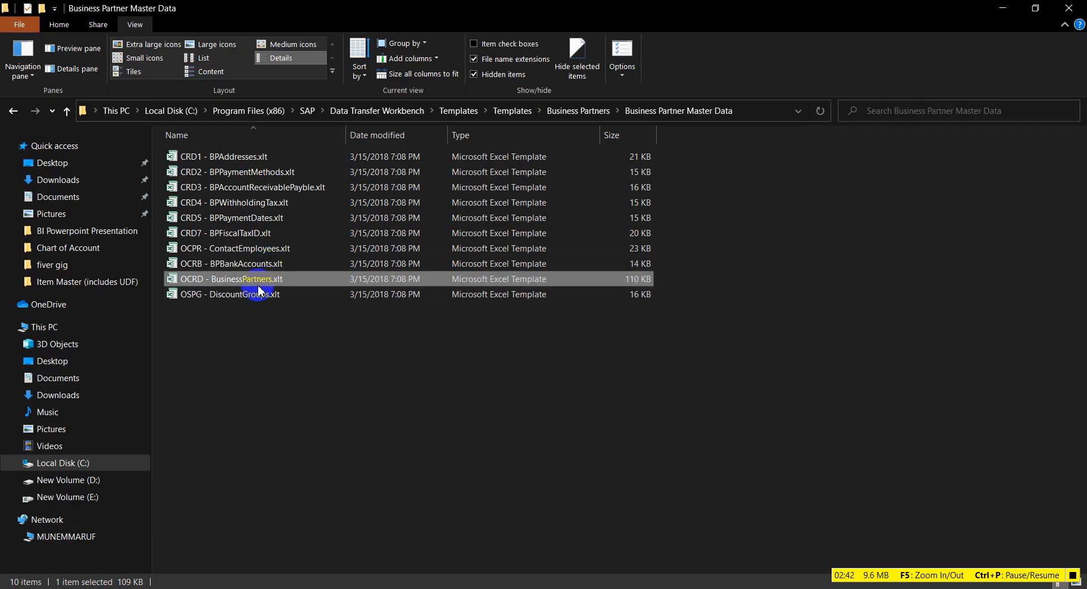
{"action": "double_click", "coordinate": [275, 164]}
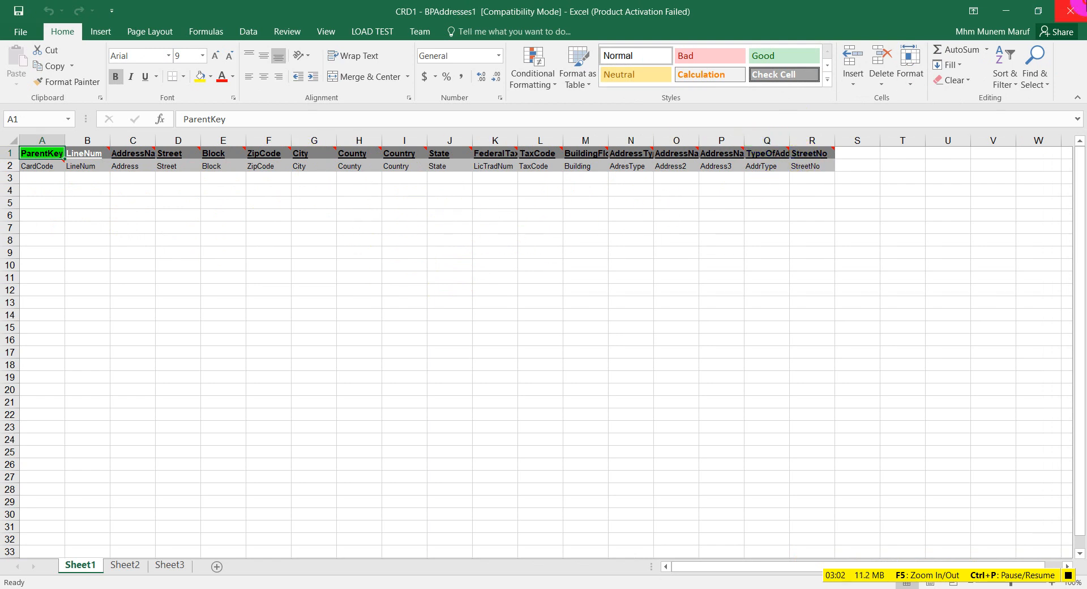
{"action": "left_click", "coordinate": [1084, 2]}
Step: Look through the CRD7 BPFiscalTaxID template, then bring up 1_OCRD - BusinessPartners1.xlsx
{"action": "key", "text": "alt+Tab"}
{"action": "left_click", "coordinate": [263, 294]}
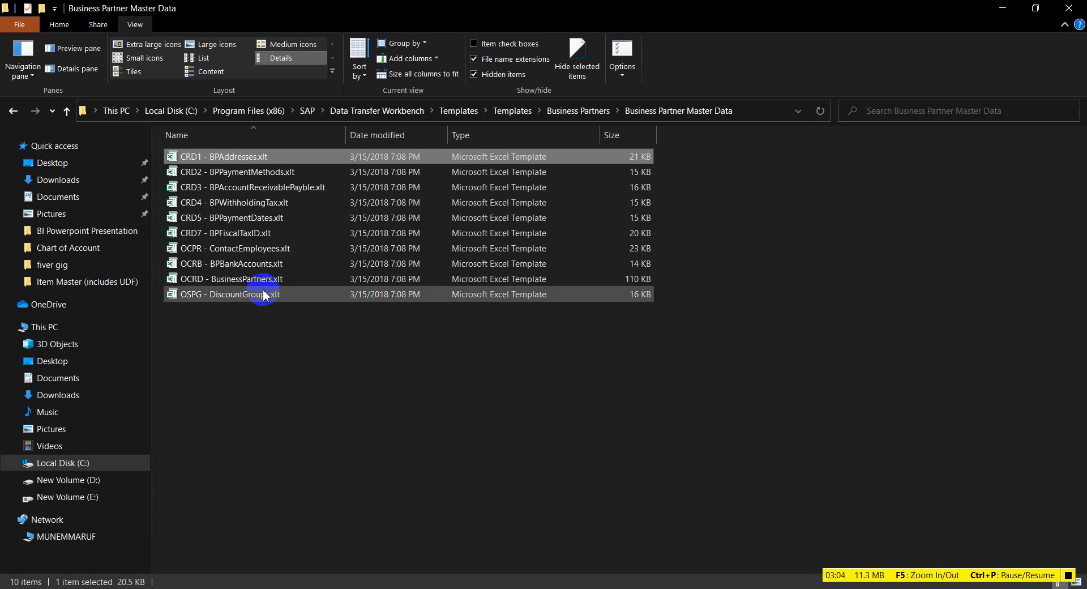
{"action": "left_click", "coordinate": [284, 234]}
{"action": "double_click", "coordinate": [283, 234]}
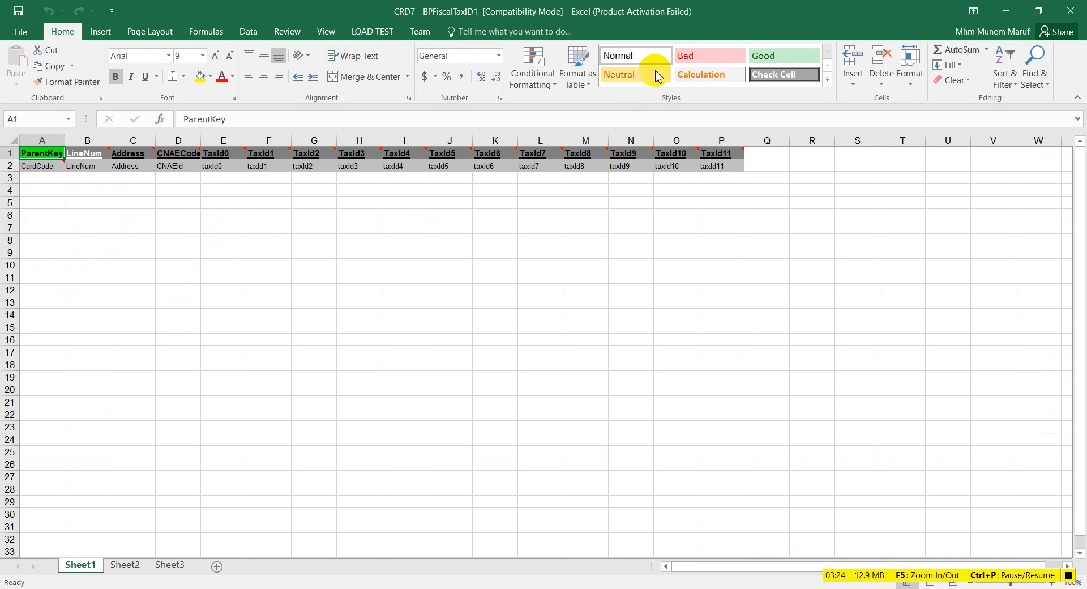
{"action": "left_click", "coordinate": [1085, 1]}
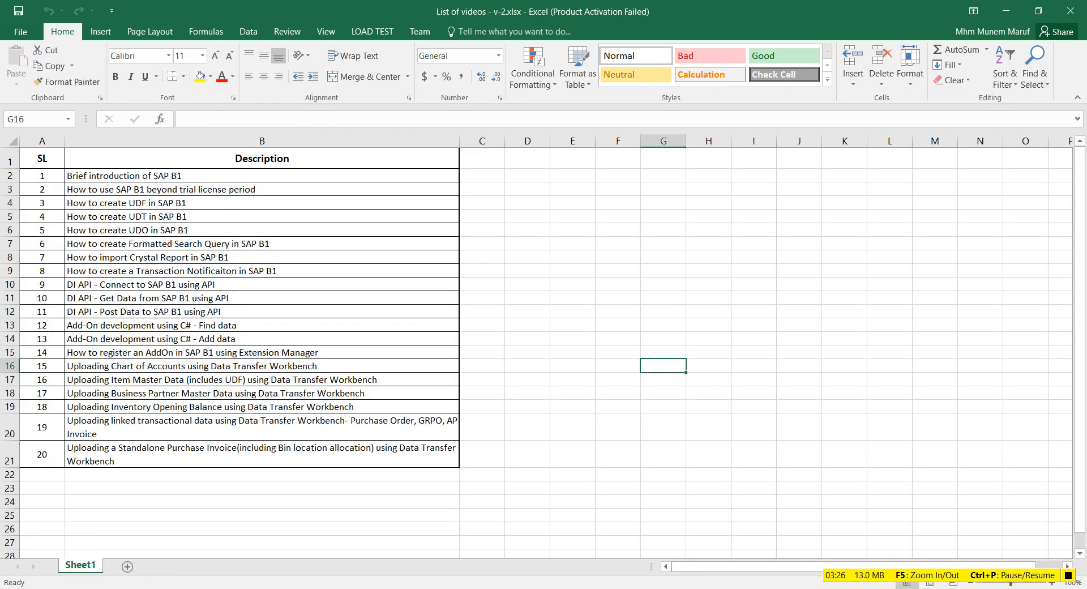
{"action": "left_click", "coordinate": [129, 588]}
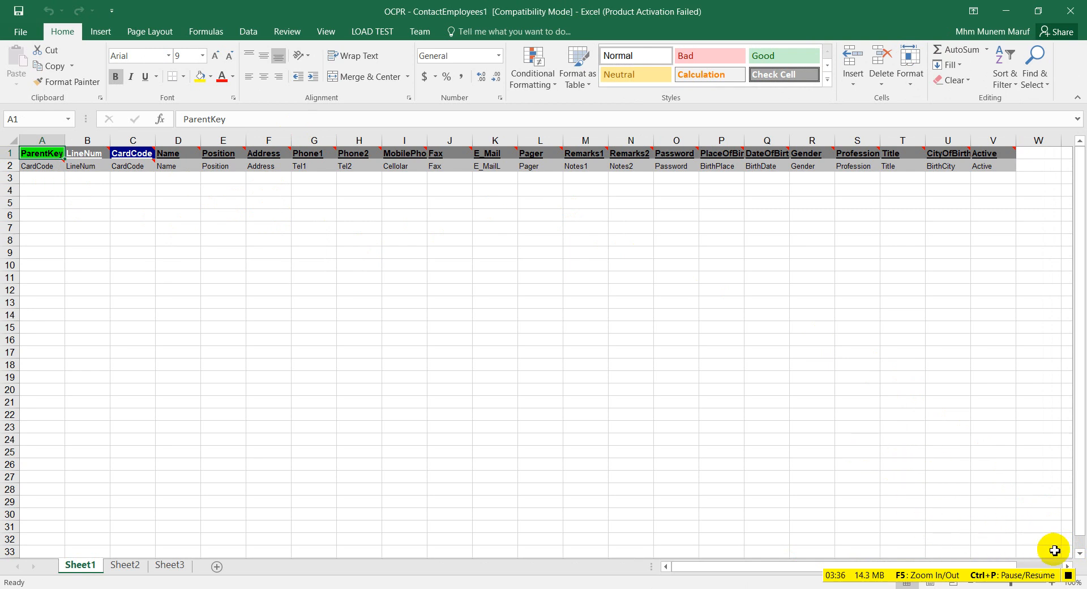
{"action": "left_click", "coordinate": [1069, 574]}
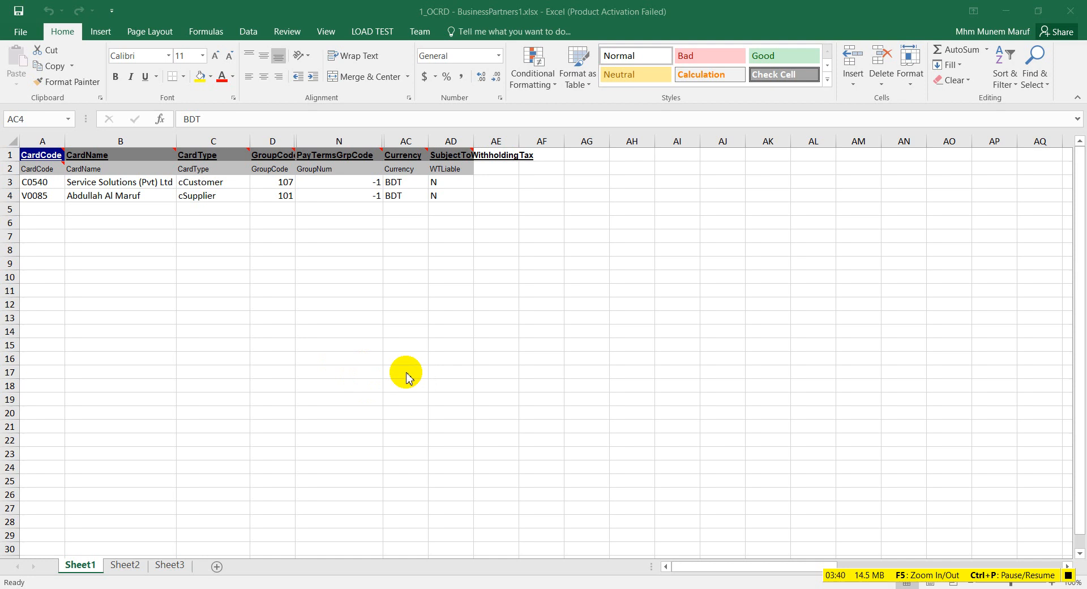
Step: Read the BusinessPartners1 header comments and widen column D to show GroupCode fully
{"action": "left_click", "coordinate": [446, 20]}
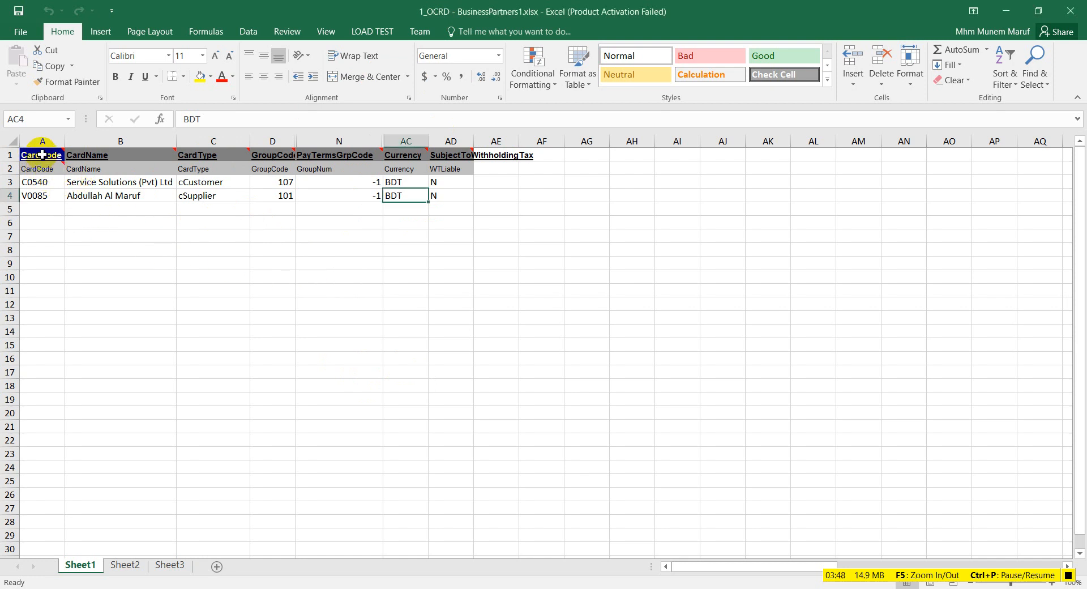
{"action": "mouse_move", "coordinate": [42, 155]}
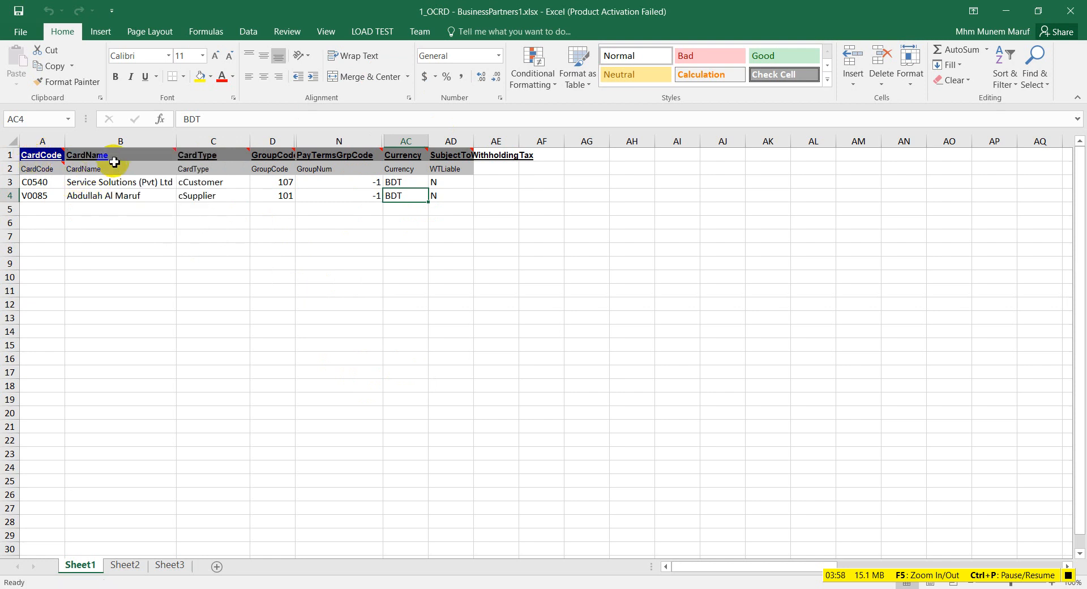
{"action": "mouse_move", "coordinate": [114, 149]}
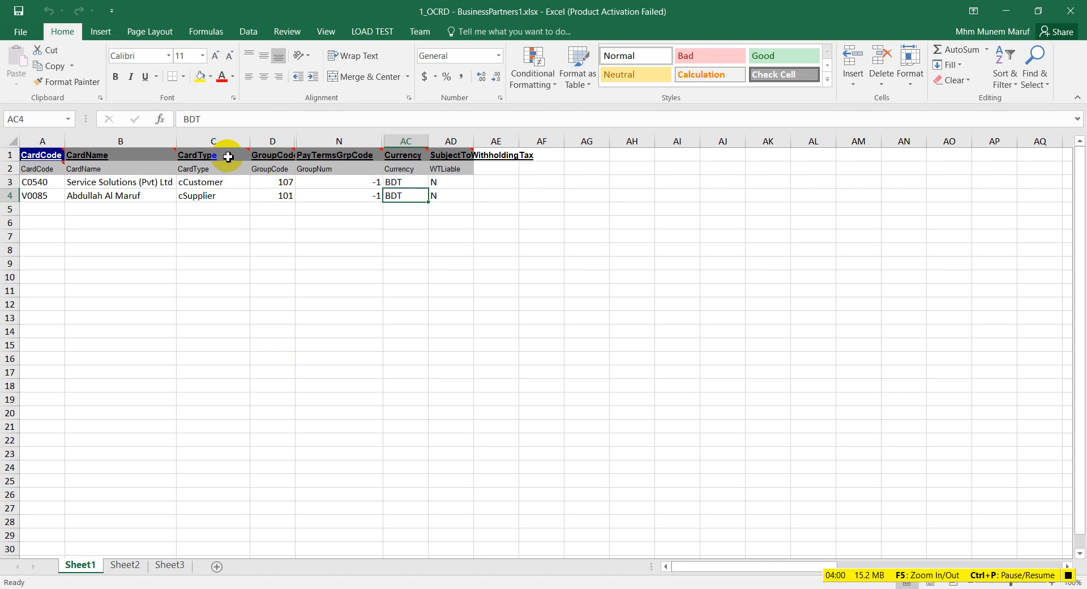
{"action": "mouse_move", "coordinate": [228, 157]}
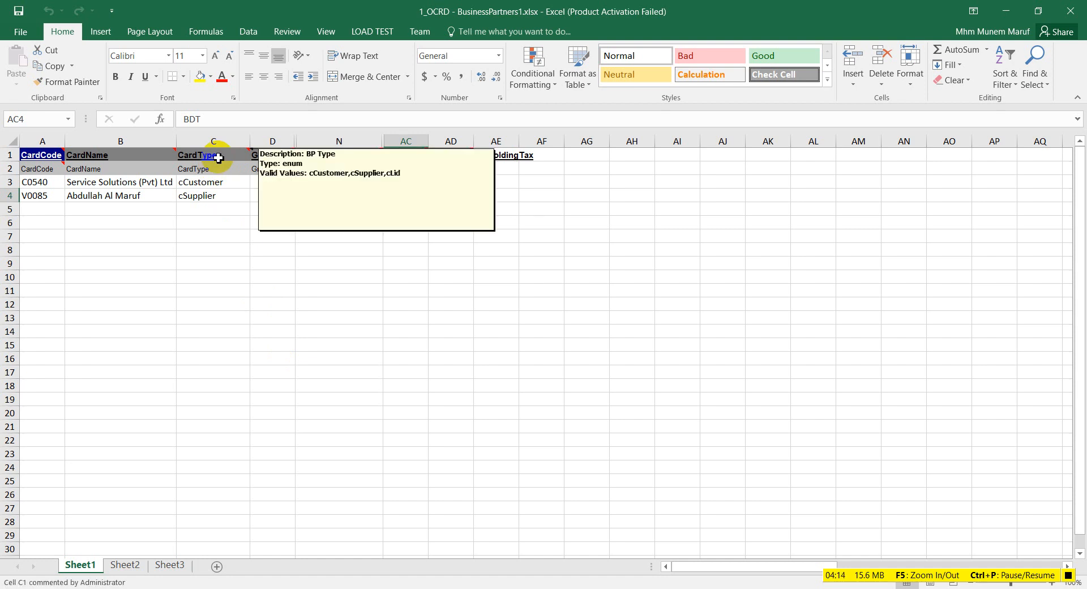
{"action": "mouse_move", "coordinate": [283, 154]}
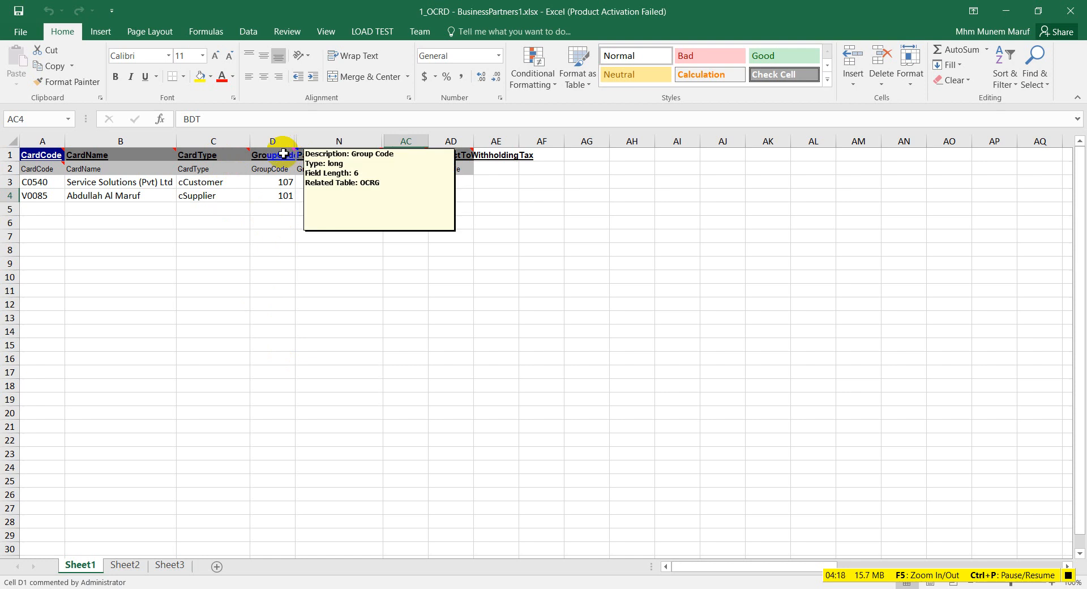
{"action": "left_click_drag", "start_coordinate": [296, 141], "coordinate": [311, 141]}
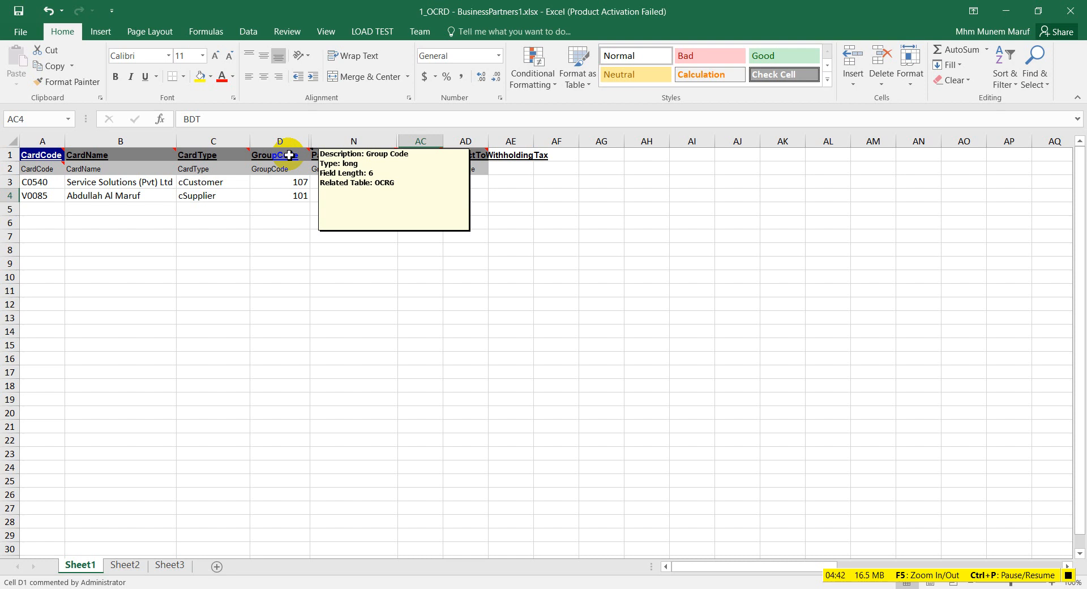
Step: Query the OCRG table in SSMS to check groups 100 Customers and 101 Vendors, then select Excel cell D3
{"action": "left_click", "coordinate": [265, 588]}
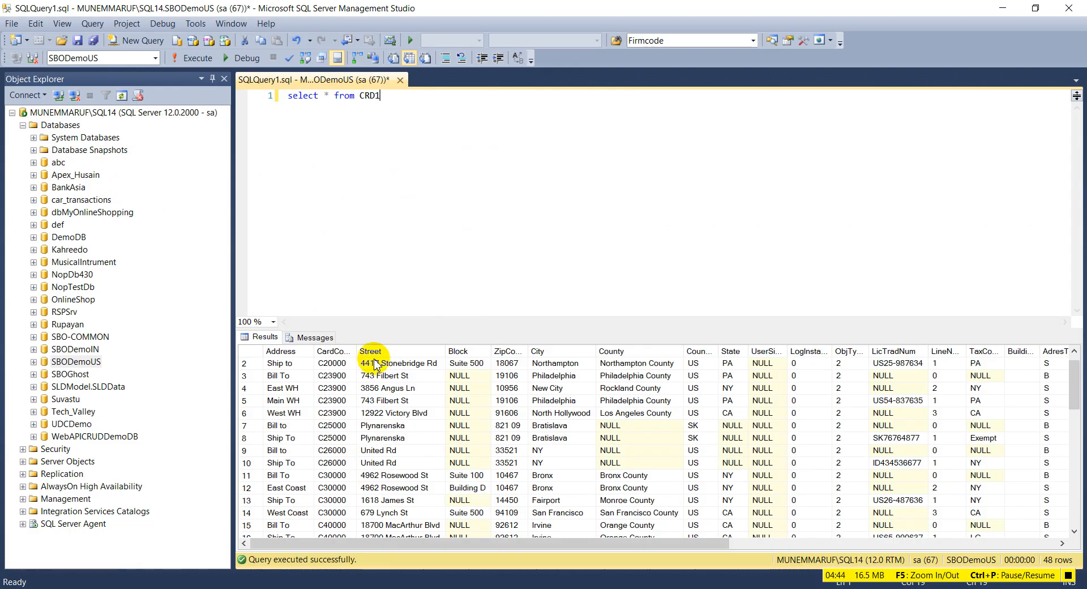
{"action": "double_click", "coordinate": [368, 95]}
{"action": "type", "text": "OCRG"}
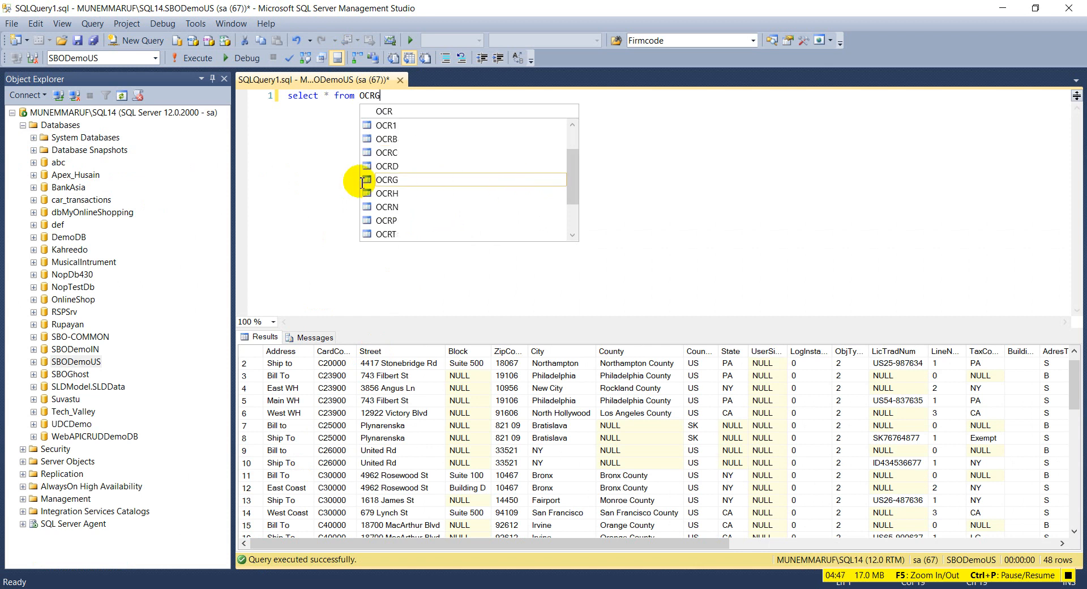
{"action": "key", "text": "ctrl+a"}
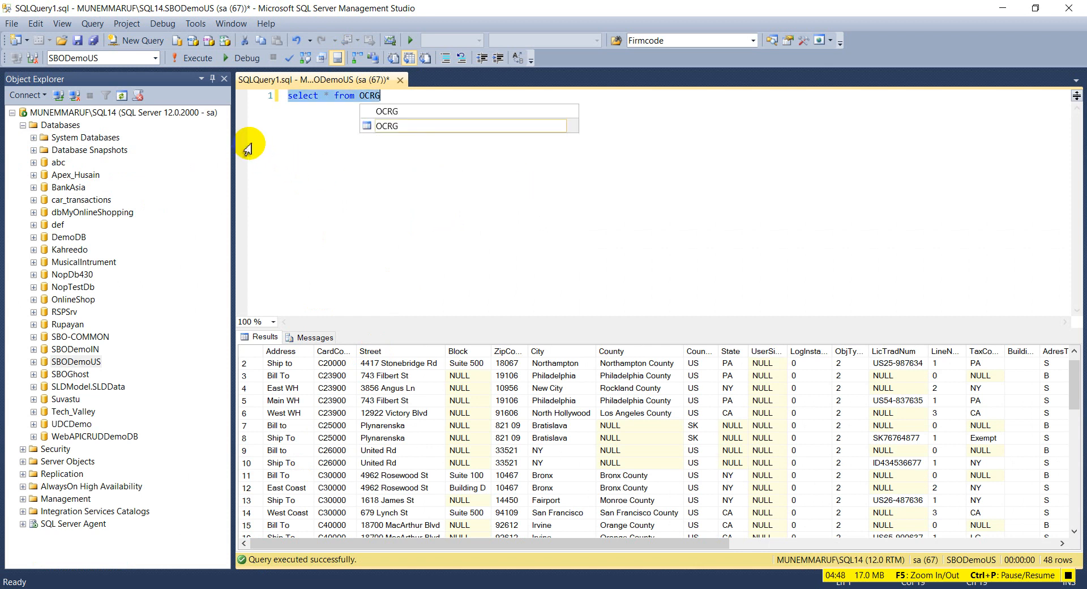
{"action": "left_click", "coordinate": [189, 55]}
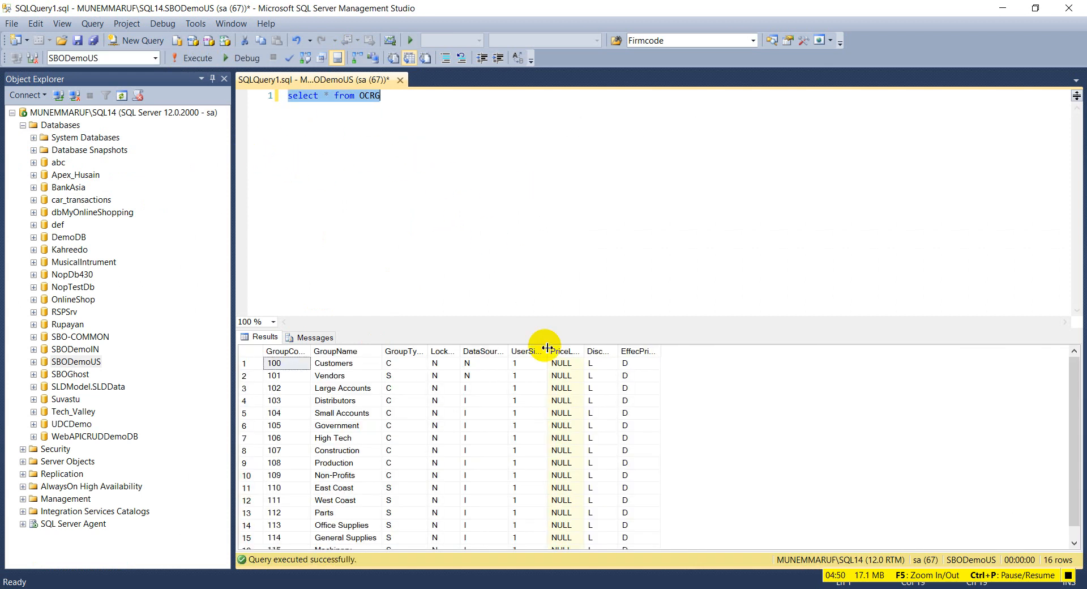
{"action": "left_click_drag", "start_coordinate": [310, 354], "coordinate": [329, 353]}
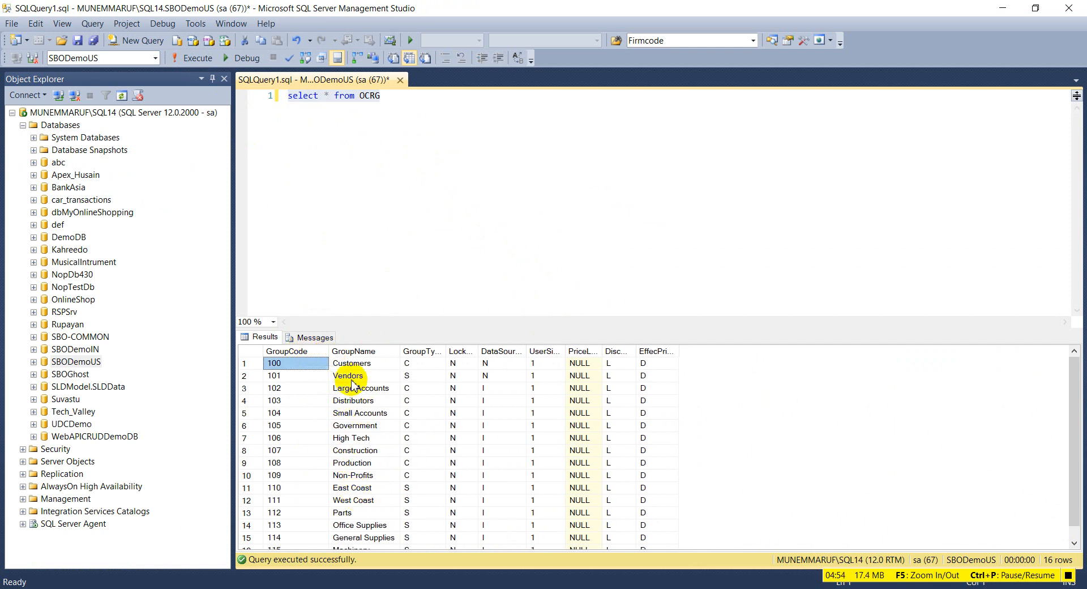
{"action": "scroll", "coordinate": [299, 422], "scroll_direction": "down", "scroll_amount": 1}
{"action": "scroll", "coordinate": [308, 445], "scroll_direction": "up", "scroll_amount": 1}
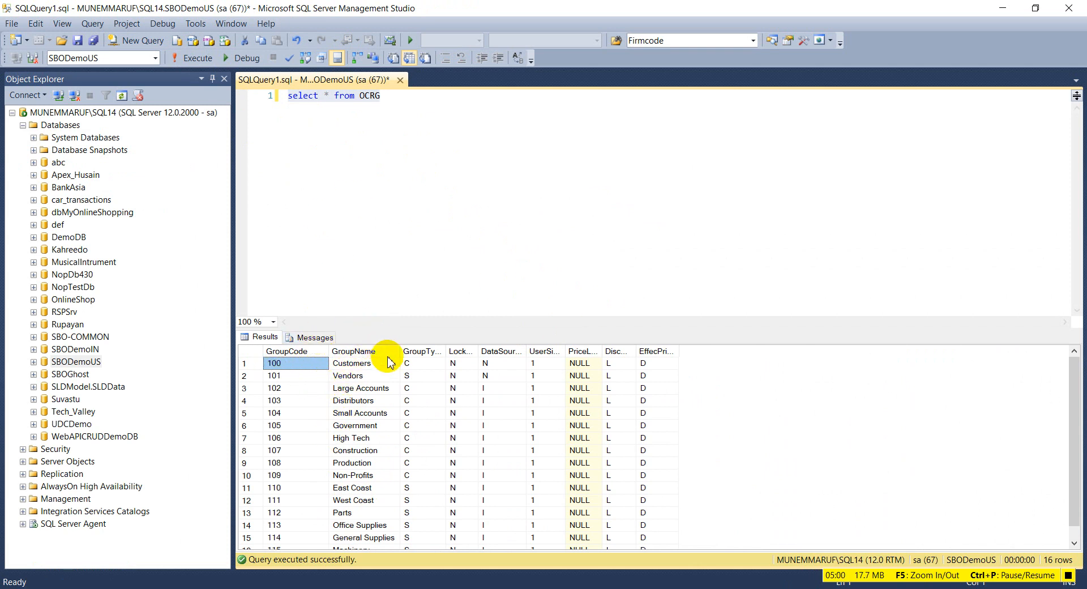
{"action": "key", "text": "alt+Tab"}
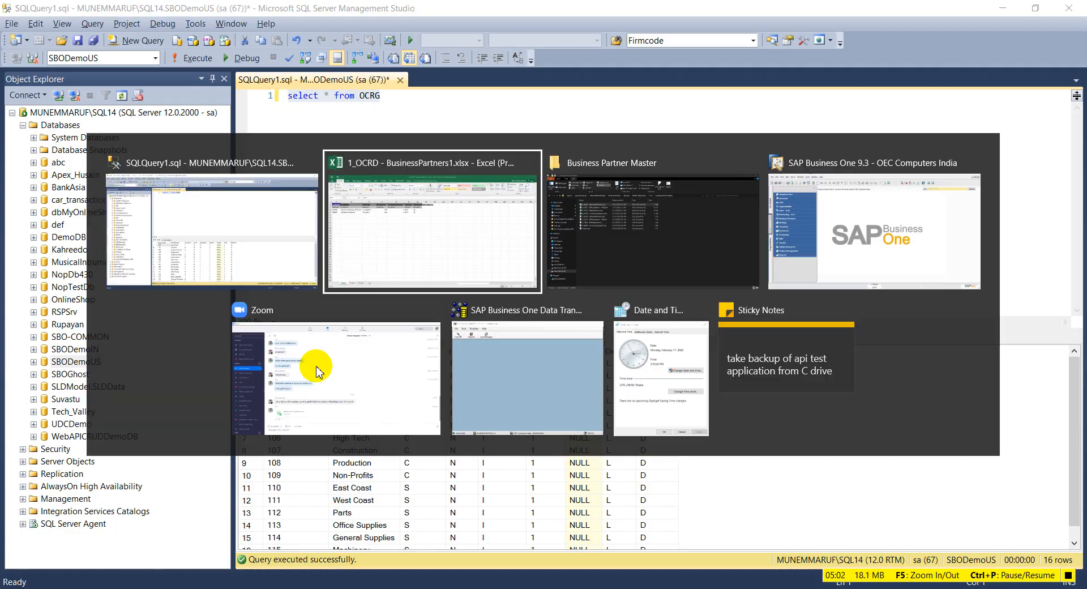
{"action": "left_click", "coordinate": [294, 183]}
Step: Enter GroupCode 100 in D3 for customer C0540
{"action": "type", "text": "100"}
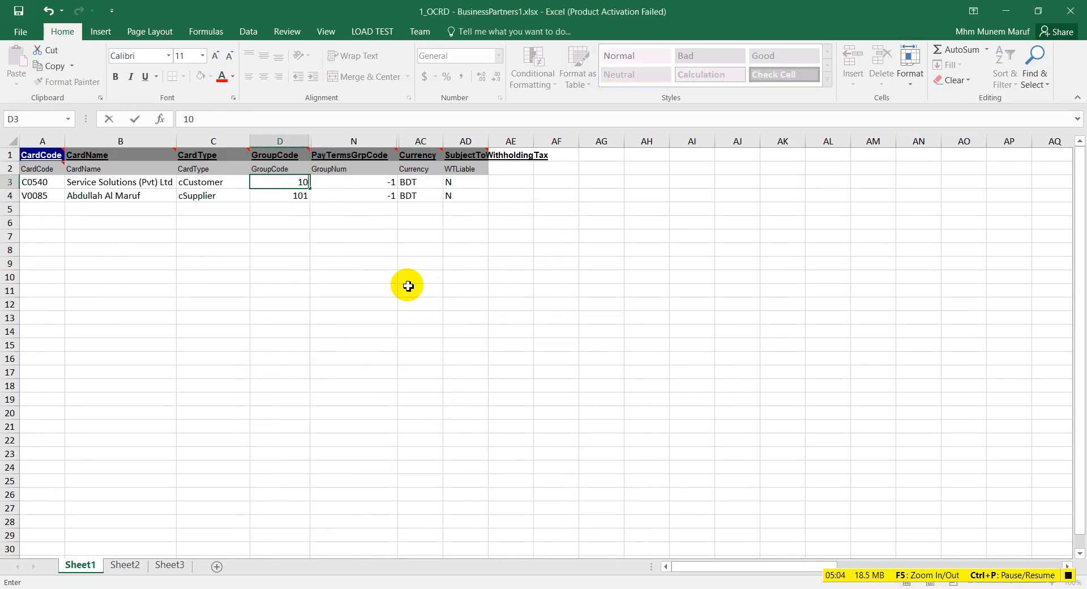
{"action": "left_click", "coordinate": [286, 196]}
{"action": "key", "text": "alt+Tab"}
{"action": "key", "text": "alt+Tab"}
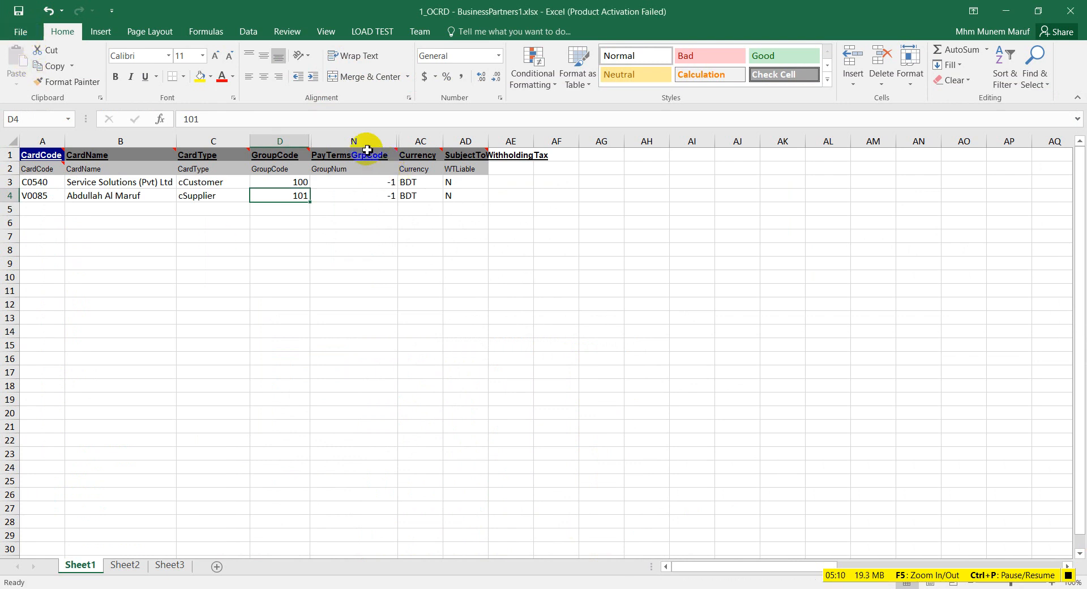
{"action": "mouse_move", "coordinate": [384, 159]}
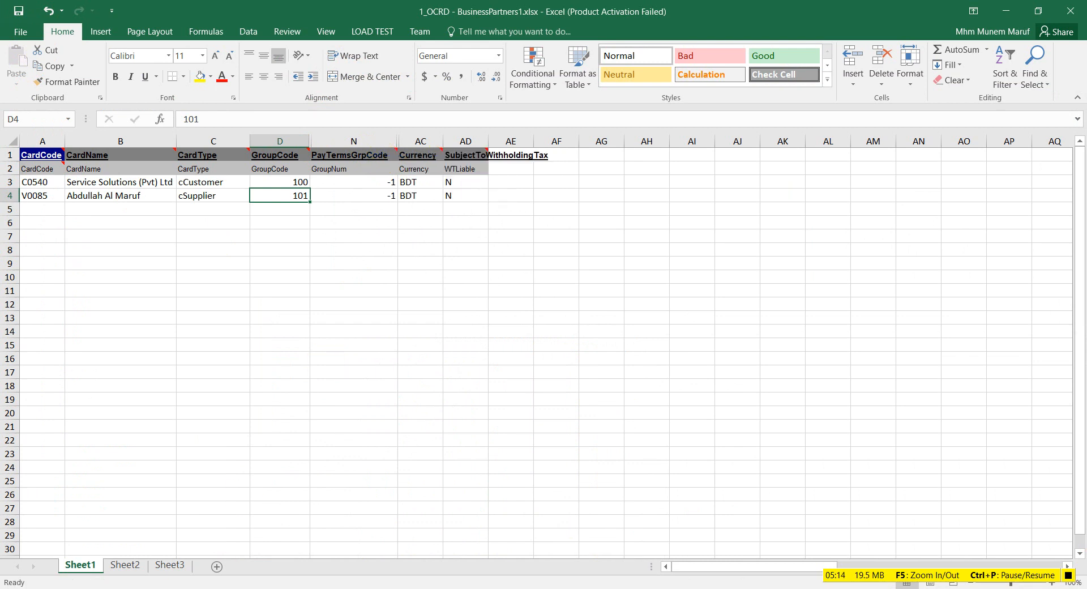
{"action": "left_click", "coordinate": [278, 588]}
Step: Load the last business partner and list its payment terms: Cash Basic, Net-30, Net-60
{"action": "left_click", "coordinate": [138, 232]}
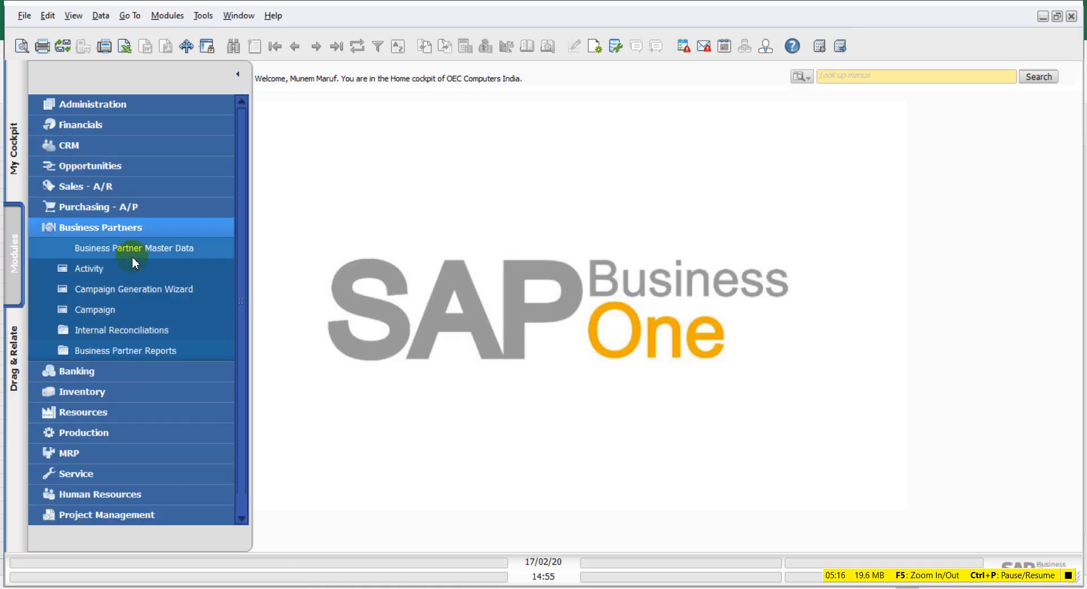
{"action": "left_click", "coordinate": [152, 249]}
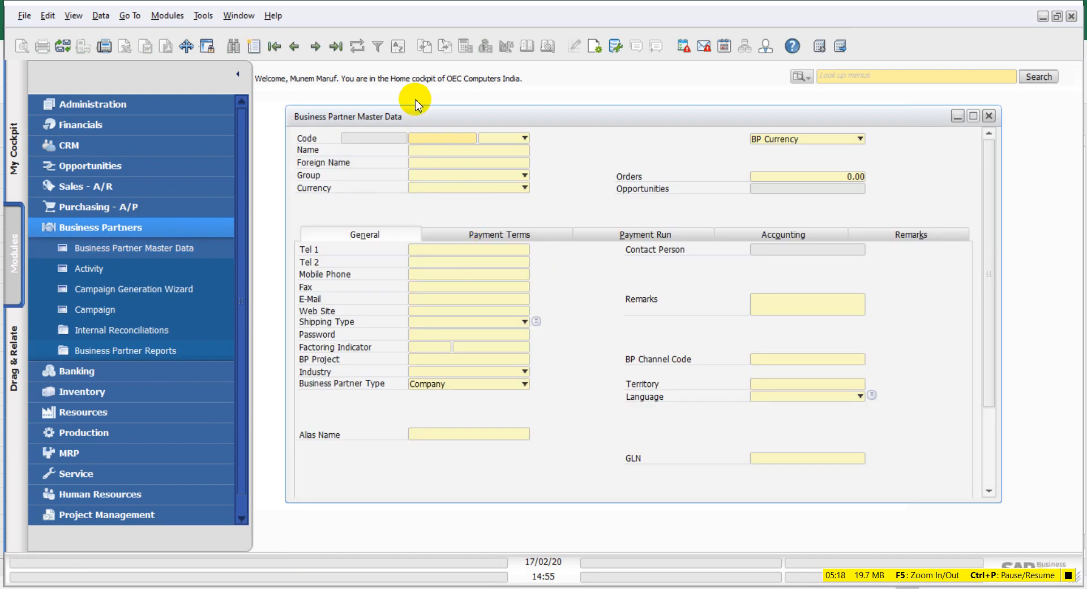
{"action": "left_click", "coordinate": [337, 47]}
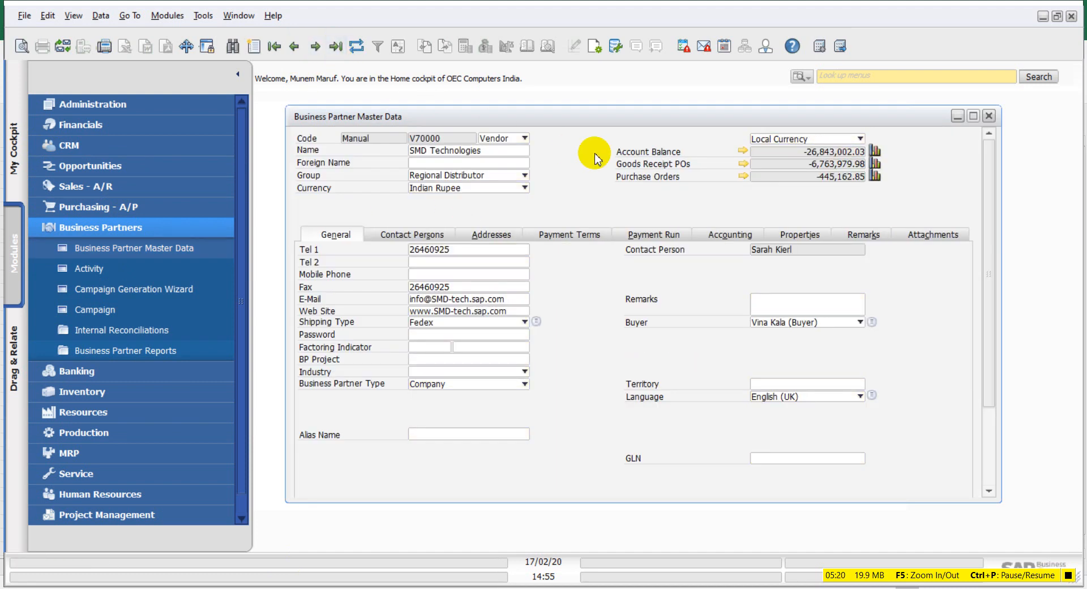
{"action": "left_click", "coordinate": [557, 235]}
{"action": "left_click", "coordinate": [476, 260]}
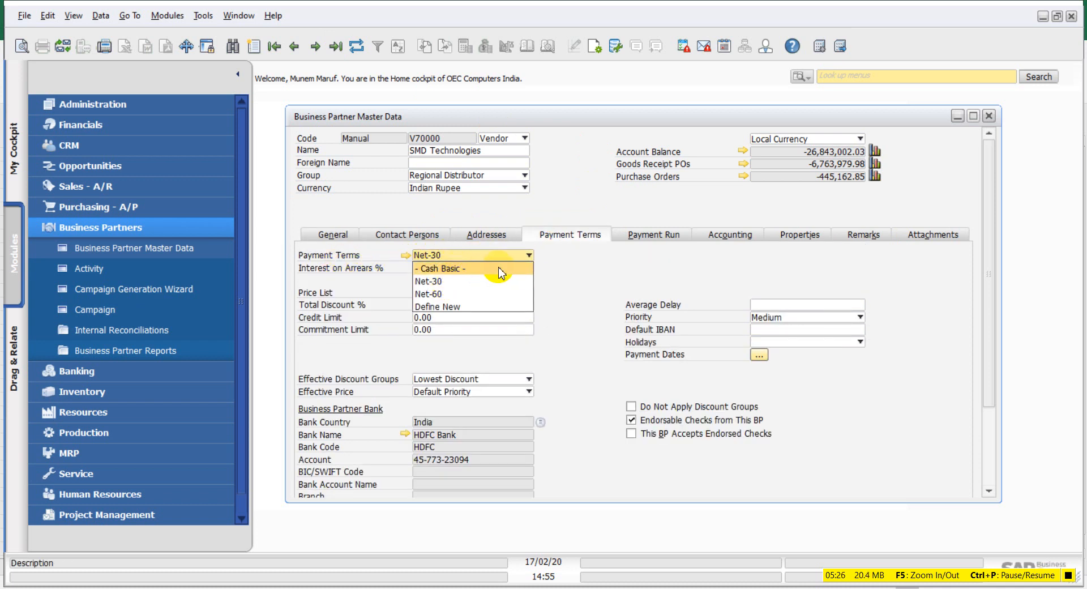
{"action": "left_click", "coordinate": [584, 267]}
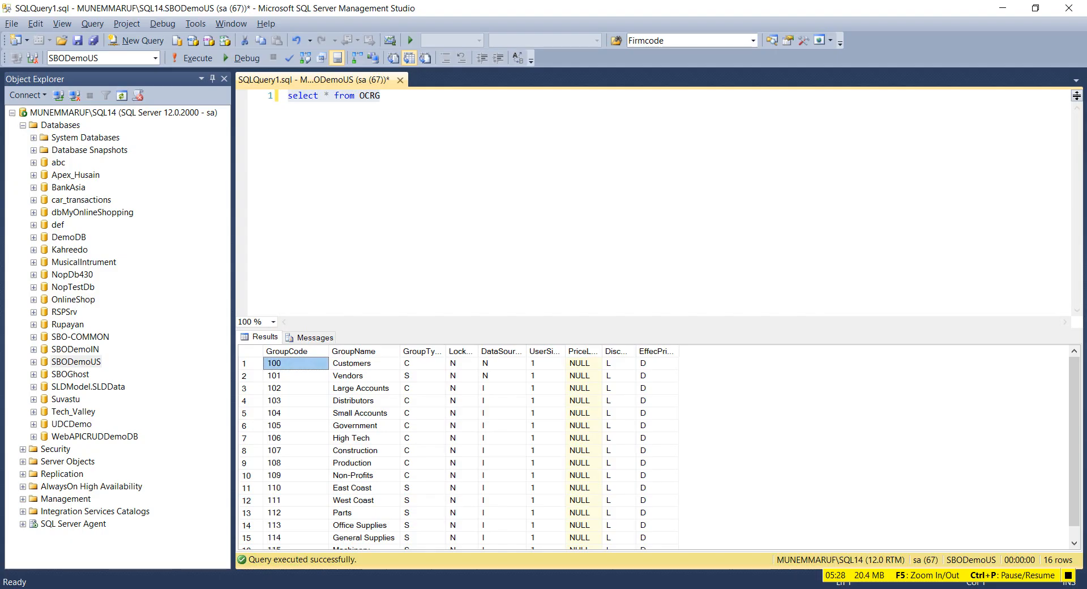
Step: Query the OCTG table, widening GroupNum to confirm -1 is Cash Basic, then return to Excel
{"action": "double_click", "coordinate": [369, 96]}
{"action": "type", "text": "OCTG"}
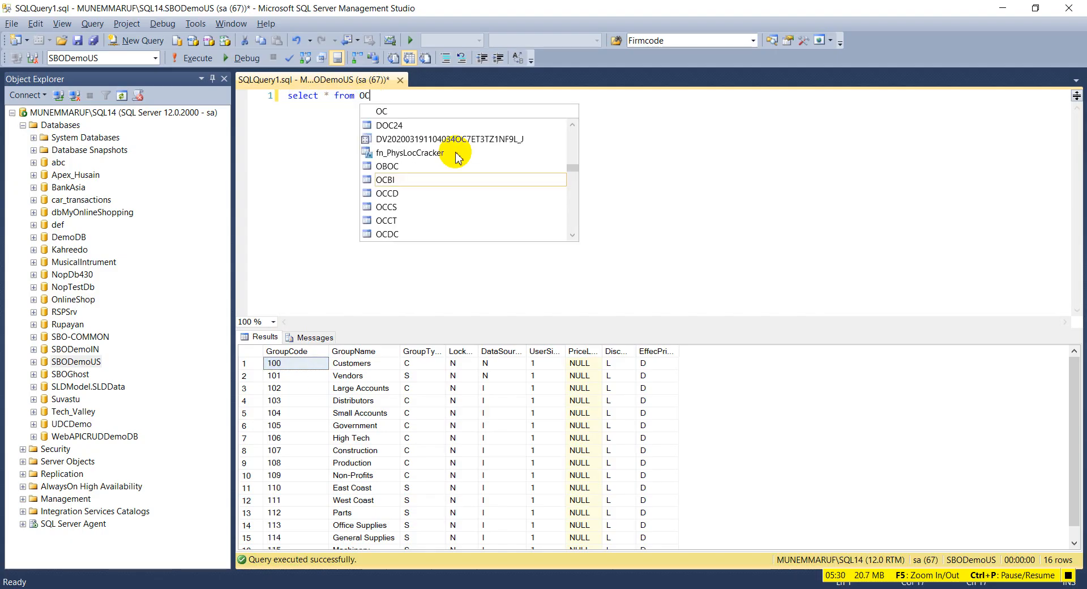
{"action": "left_click", "coordinate": [213, 66]}
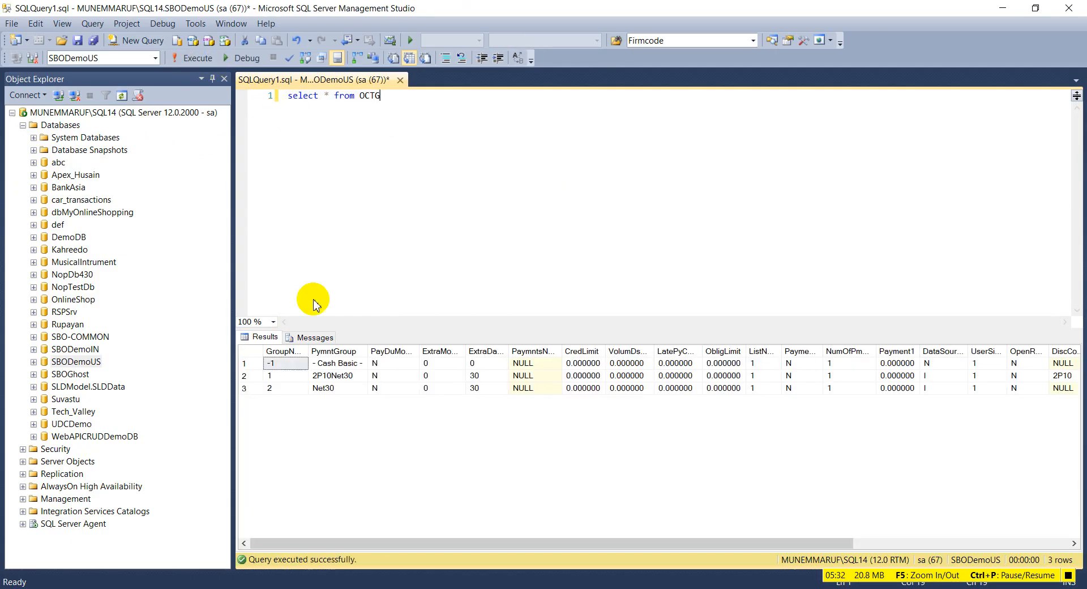
{"action": "left_click_drag", "start_coordinate": [314, 351], "coordinate": [333, 352]}
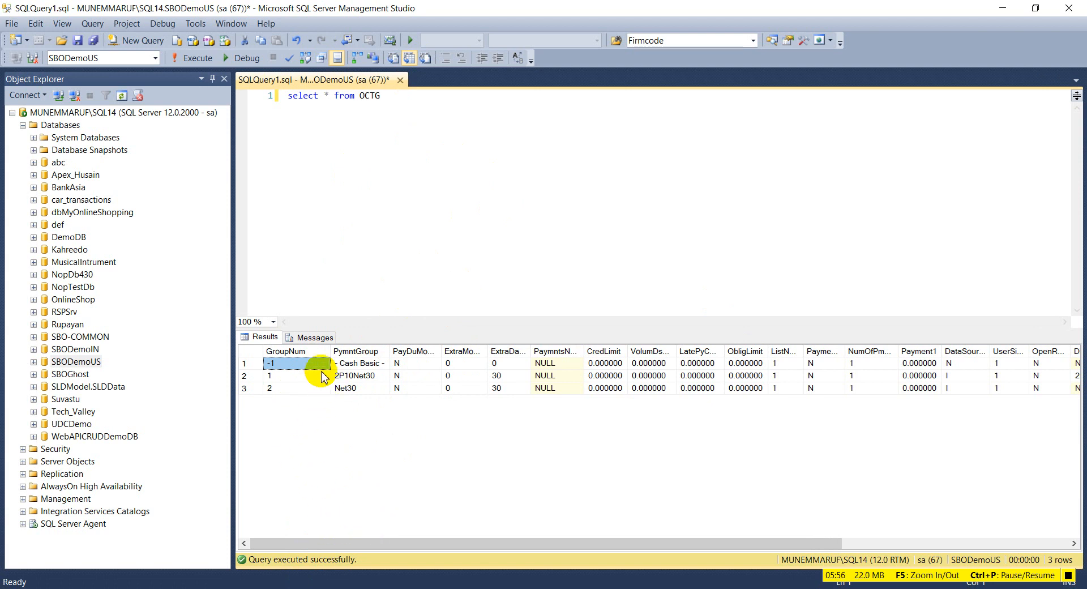
{"action": "left_click", "coordinate": [480, 583]}
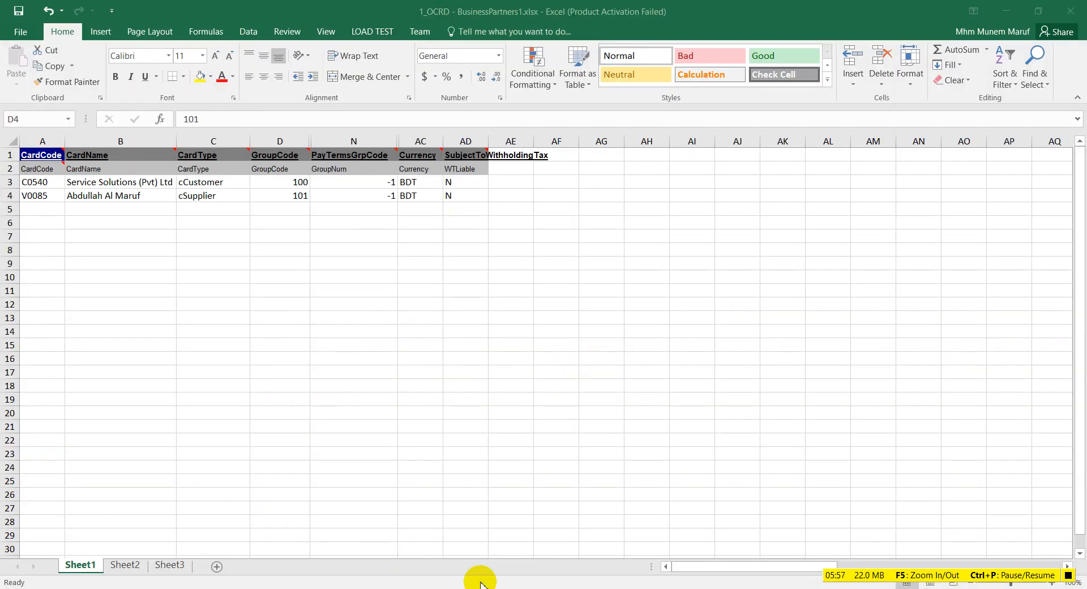
Step: Inspect C0540's currency cell AC3 and withholding-tax cell AD3
{"action": "left_click", "coordinate": [413, 181]}
{"action": "mouse_move", "coordinate": [425, 156]}
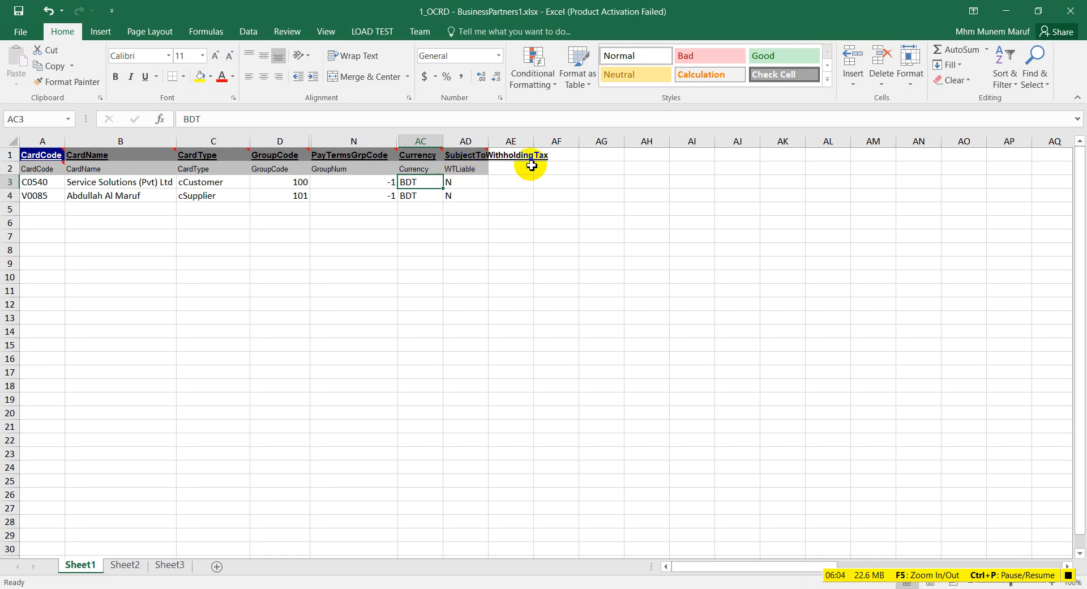
{"action": "left_click", "coordinate": [461, 185]}
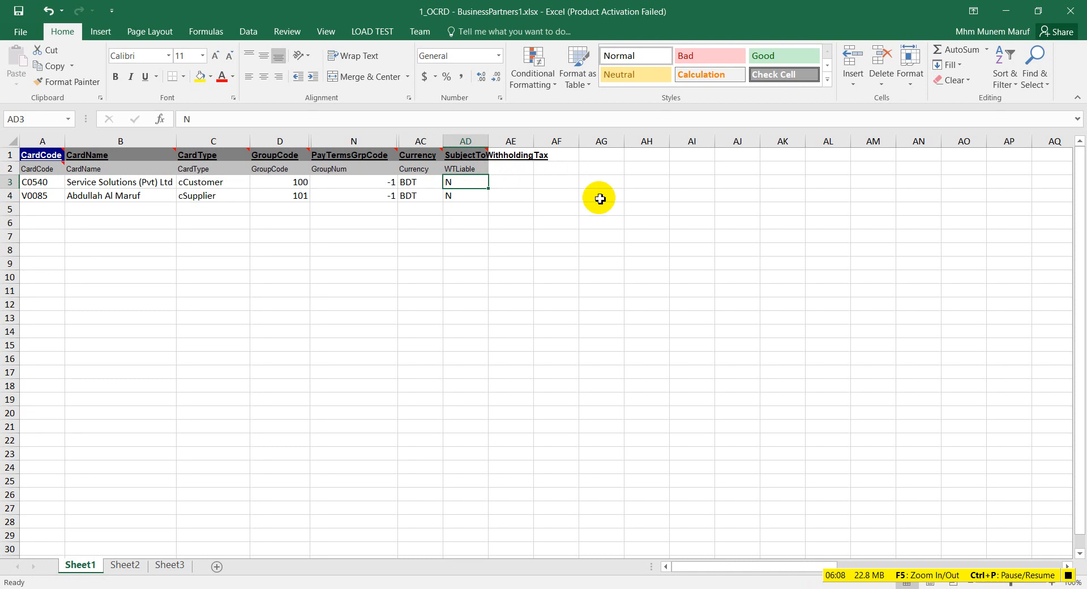
{"action": "mouse_move", "coordinate": [473, 153]}
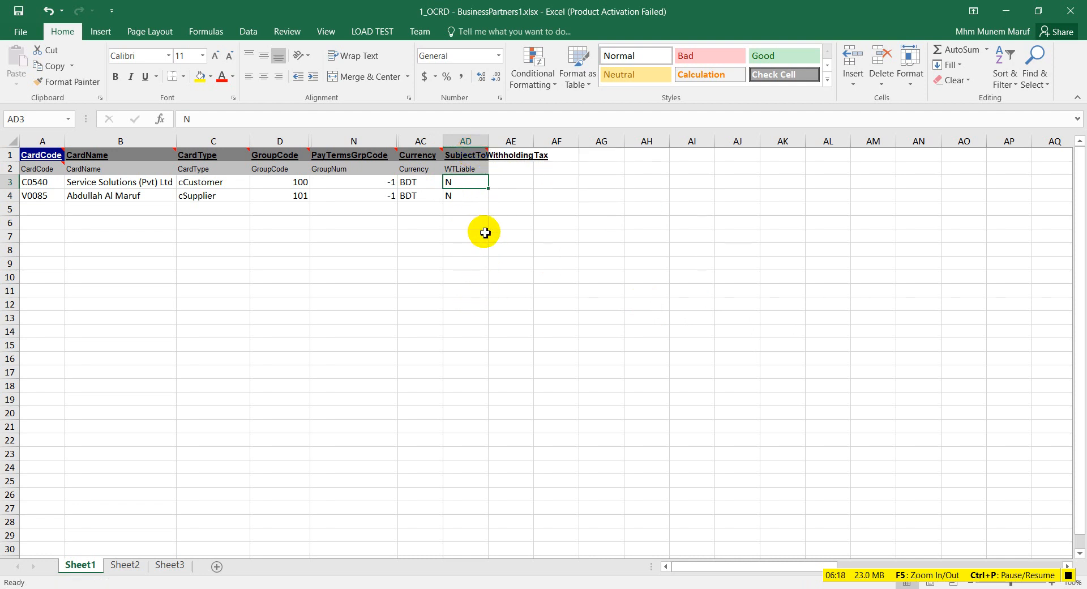
Step: Save the sheet as Text (Tab delimited) into Business Partner Master, overwrite the old file, then close Excel unsaved
{"action": "left_click", "coordinate": [20, 33]}
{"action": "left_click", "coordinate": [34, 158]}
{"action": "left_click", "coordinate": [480, 132]}
{"action": "left_click", "coordinate": [396, 341]}
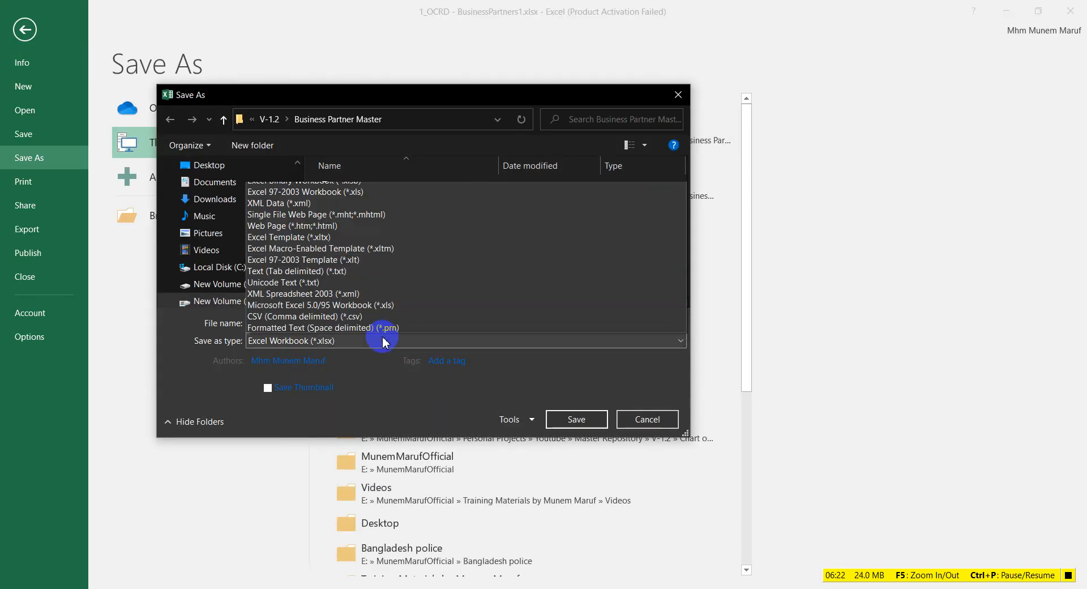
{"action": "left_click", "coordinate": [371, 134]}
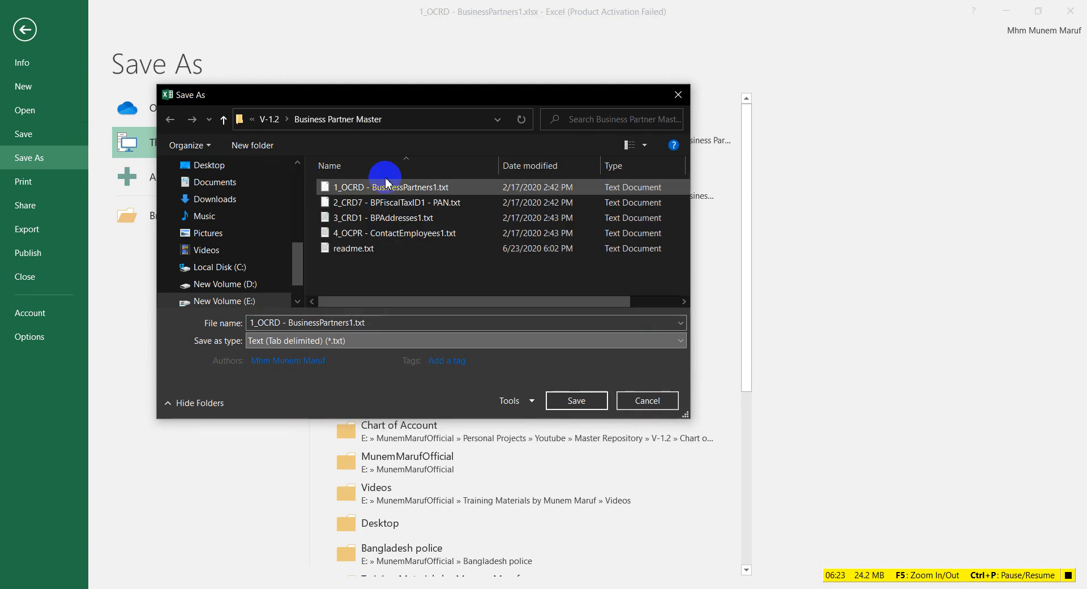
{"action": "left_click", "coordinate": [576, 401]}
{"action": "left_click", "coordinate": [569, 305]}
{"action": "left_click", "coordinate": [504, 352]}
{"action": "left_click", "coordinate": [499, 346]}
{"action": "left_click", "coordinate": [1070, 11]}
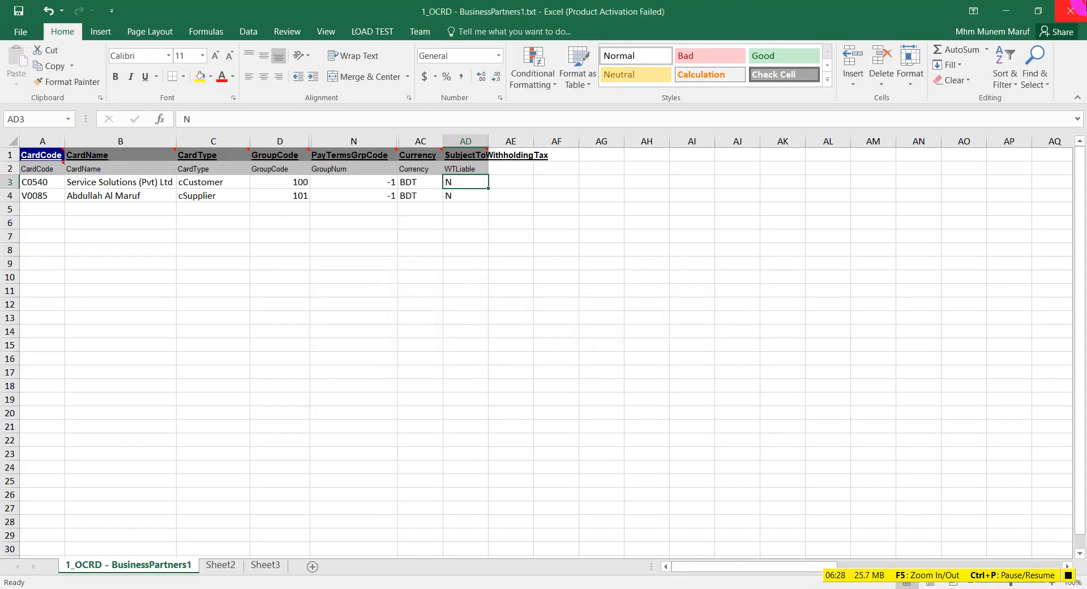
{"action": "left_click", "coordinate": [543, 321]}
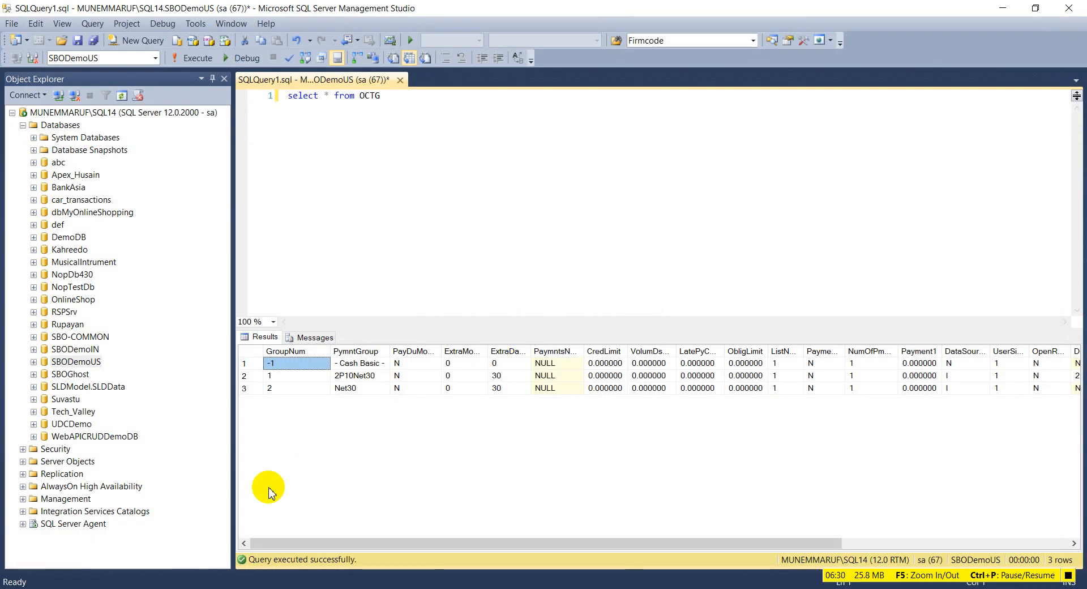
Step: From File Explorer's Business Partner Master folder, open 2_CRD7 - BPFiscalTaxID1 - PAN.xlsx in Excel
{"action": "left_click", "coordinate": [181, 587]}
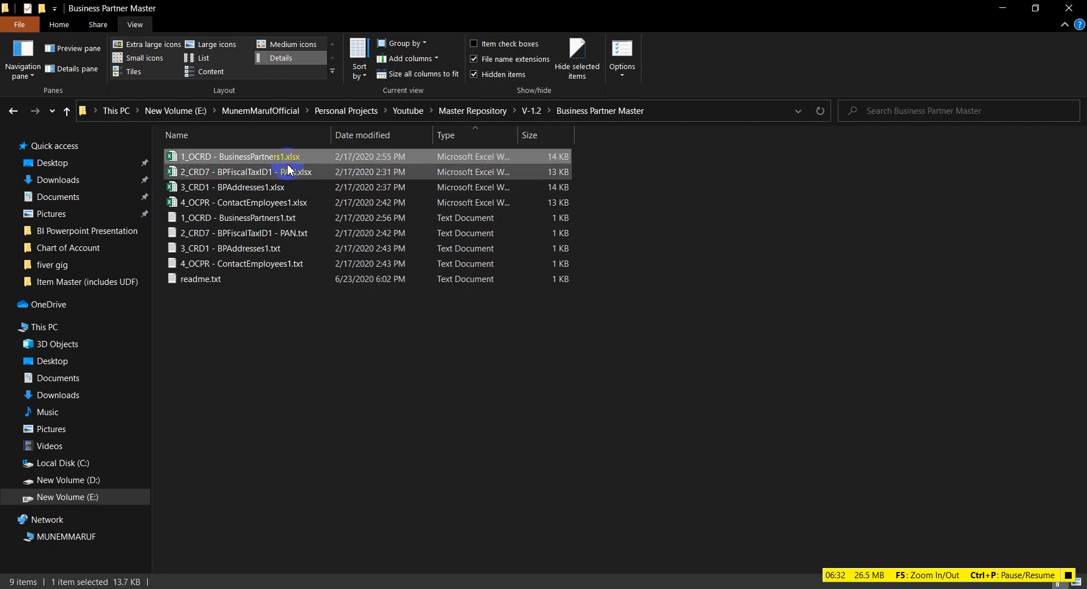
{"action": "left_click", "coordinate": [257, 175]}
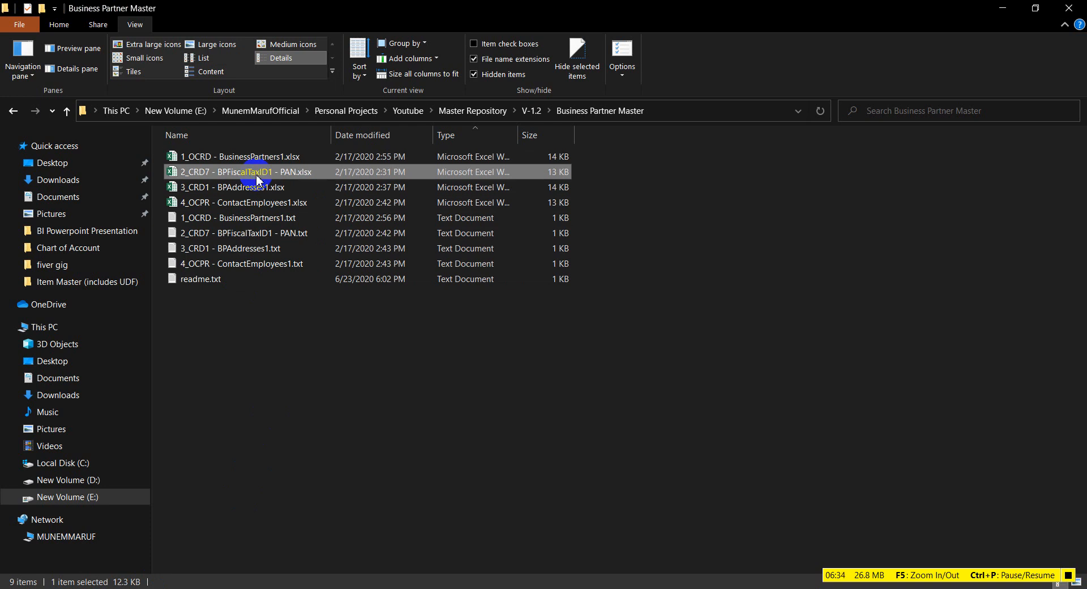
{"action": "double_click", "coordinate": [254, 177]}
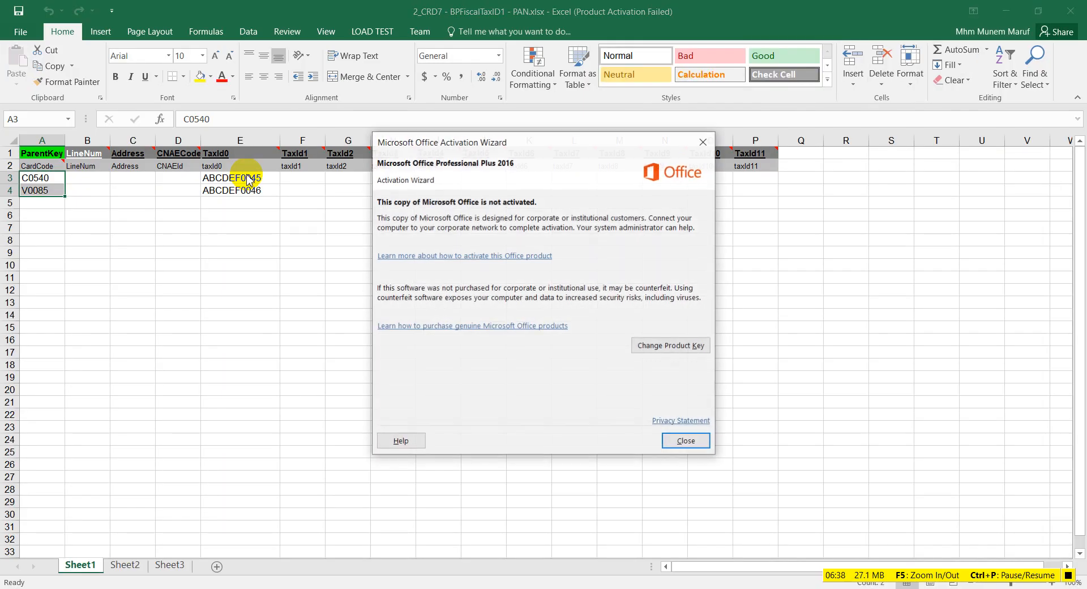
Step: Dismiss the activation notice and hide the Address and CNAECode columns
{"action": "left_click", "coordinate": [704, 142]}
{"action": "left_click", "coordinate": [57, 240]}
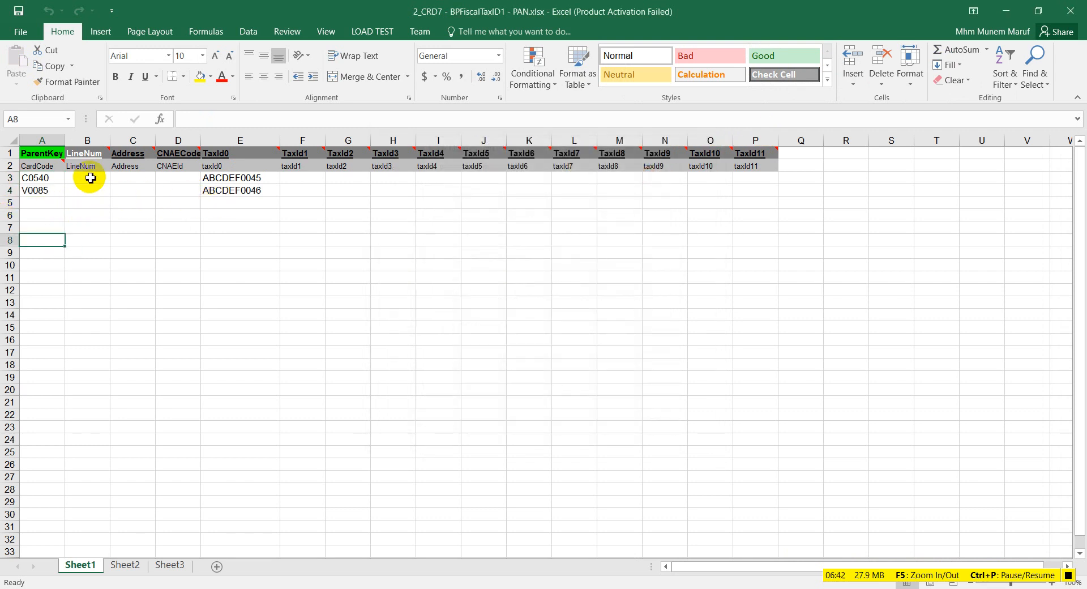
{"action": "left_click", "coordinate": [35, 177]}
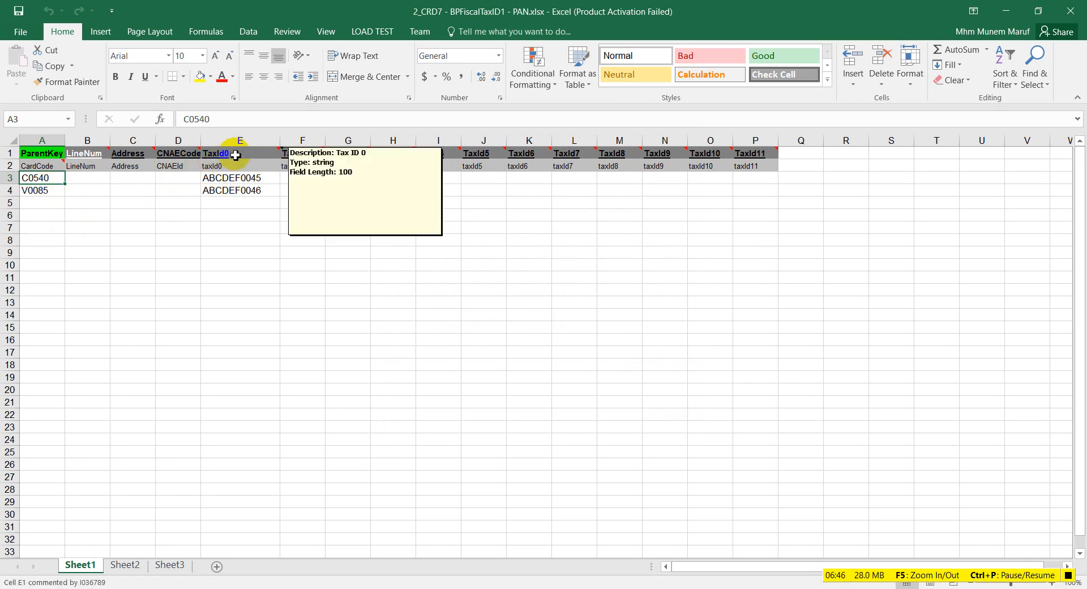
{"action": "mouse_move", "coordinate": [246, 160]}
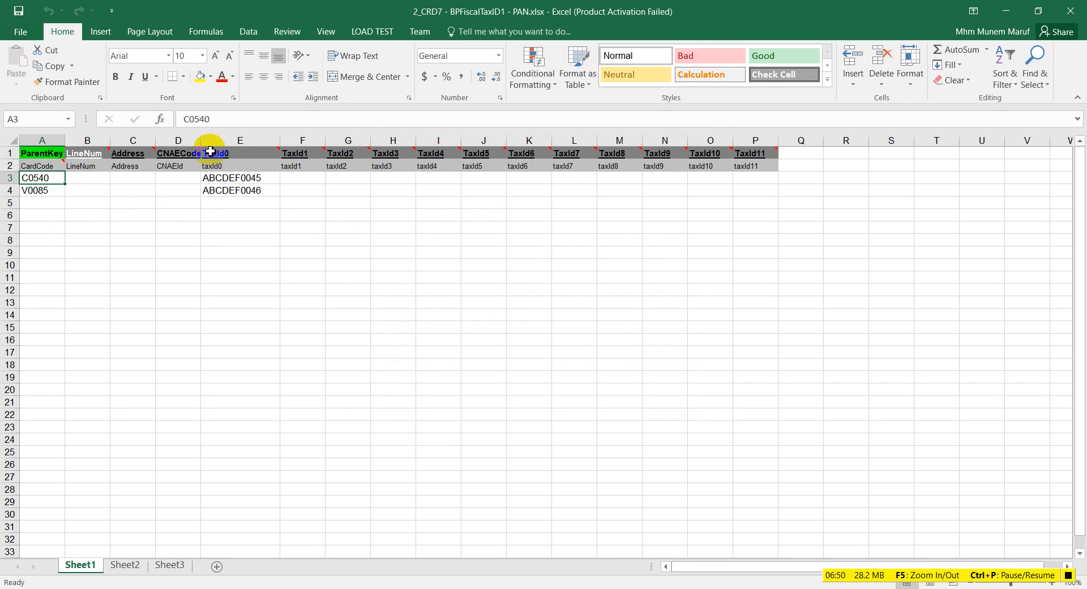
{"action": "left_click_drag", "start_coordinate": [131, 141], "coordinate": [173, 140]}
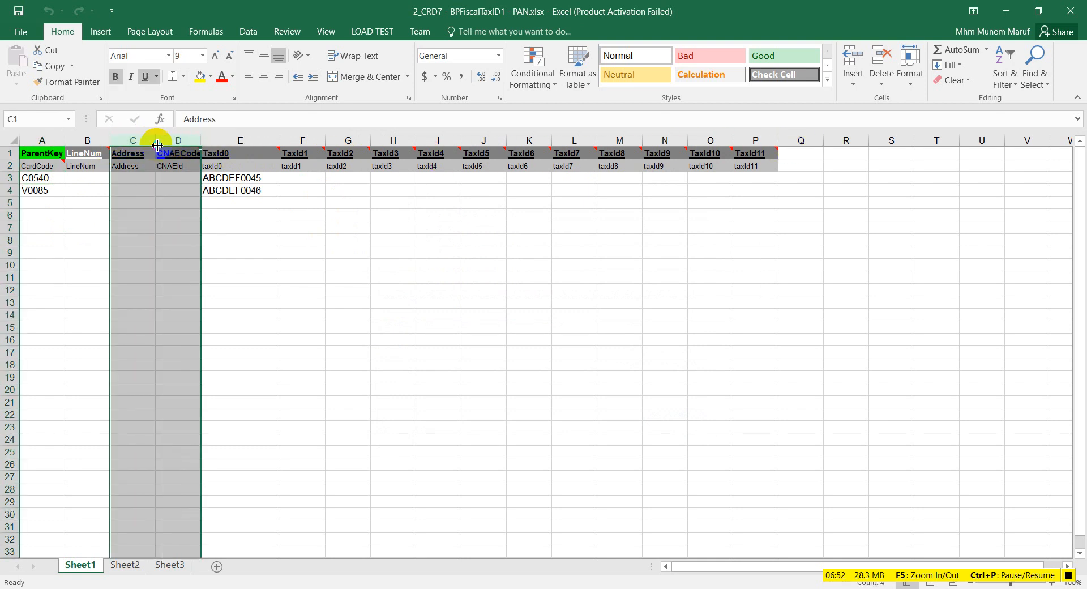
{"action": "right_click", "coordinate": [154, 141]}
{"action": "left_click", "coordinate": [192, 328]}
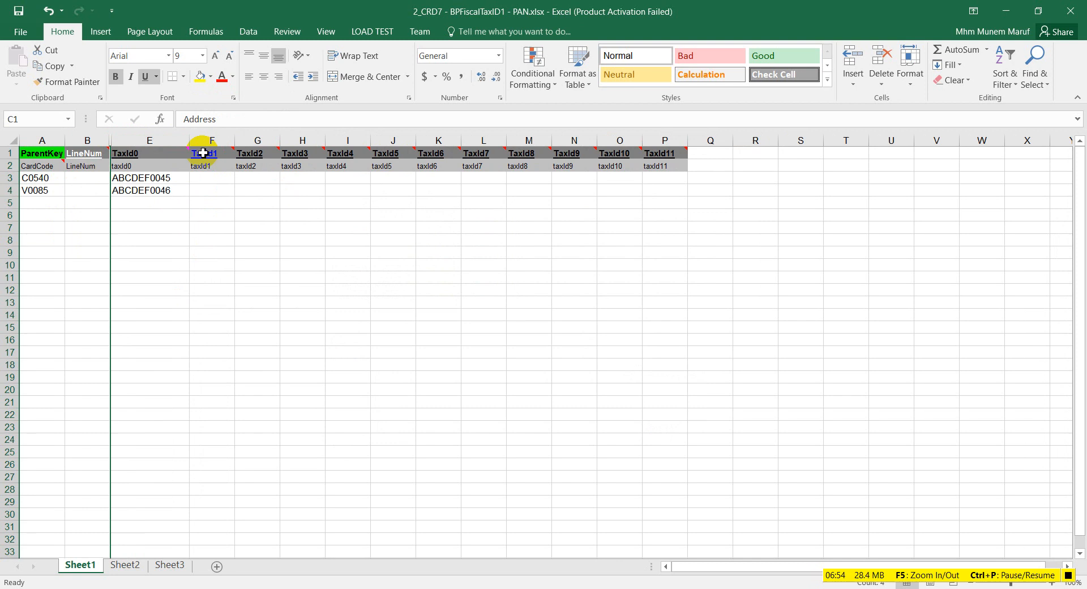
Step: Hide the TaxId1 through TaxId11 columns and the LineNum column
{"action": "left_click_drag", "start_coordinate": [211, 142], "coordinate": [657, 150]}
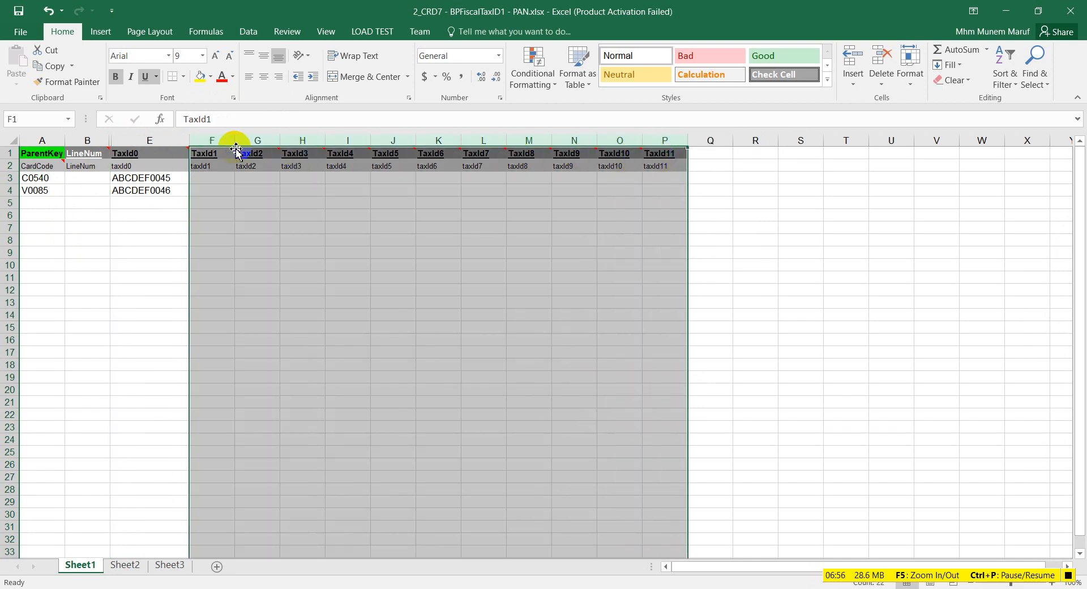
{"action": "right_click", "coordinate": [213, 140]}
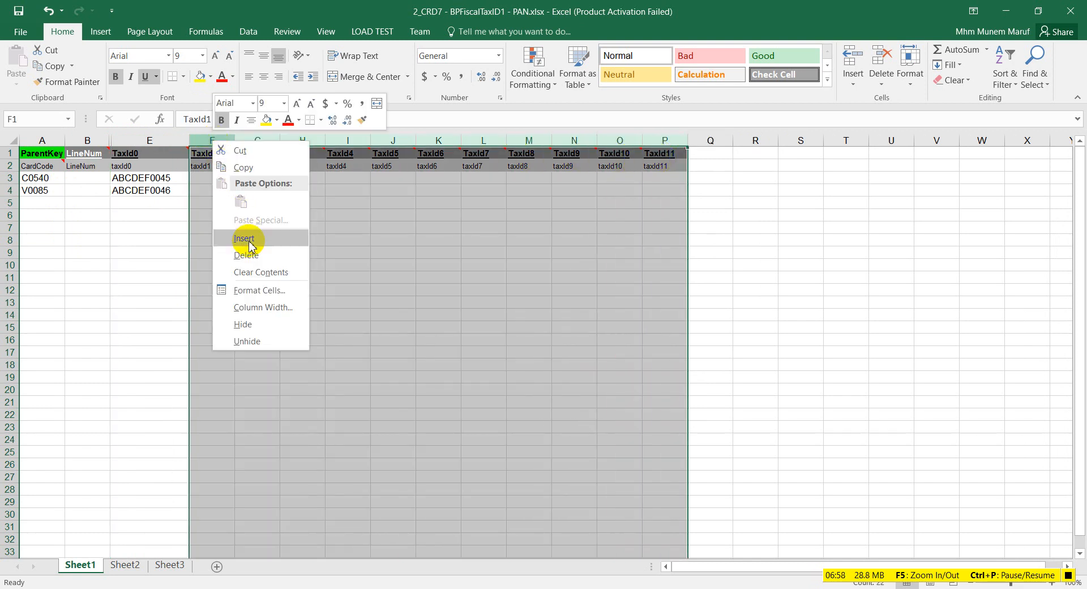
{"action": "left_click", "coordinate": [256, 321]}
{"action": "left_click", "coordinate": [249, 253]}
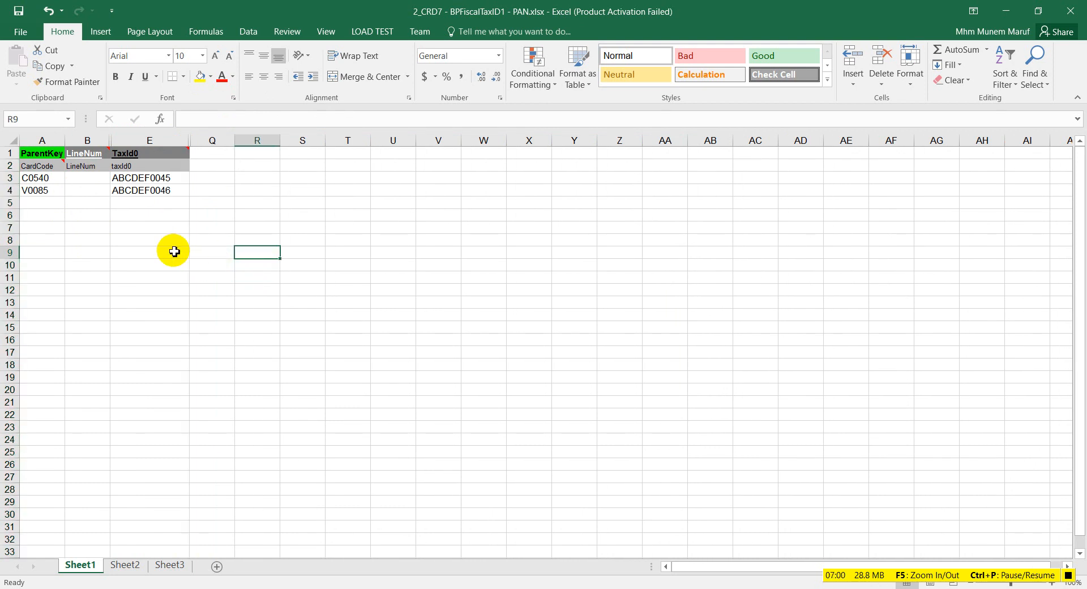
{"action": "left_click", "coordinate": [86, 141]}
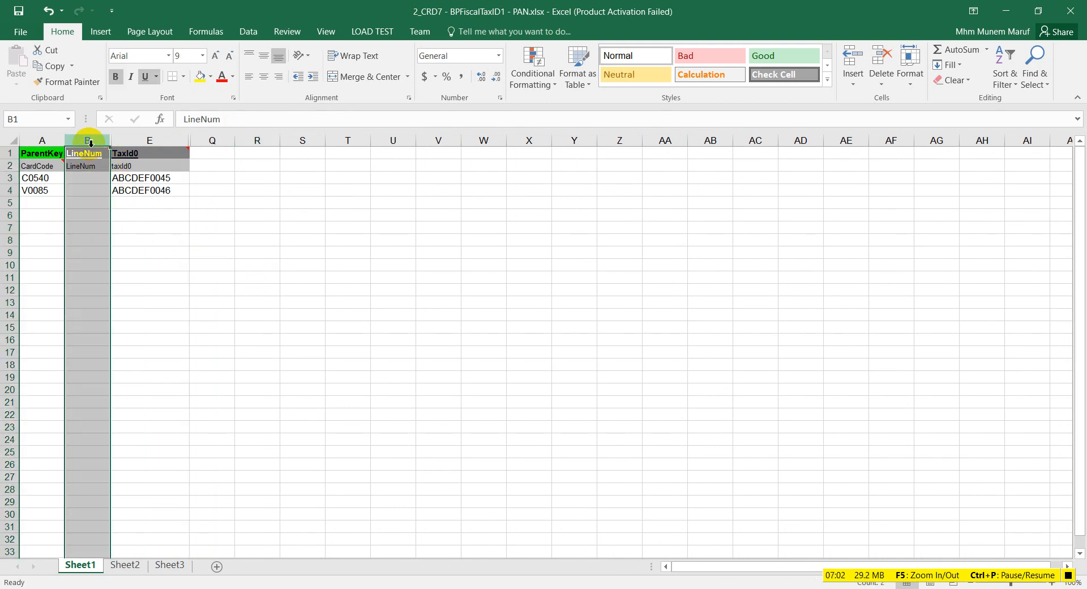
{"action": "right_click", "coordinate": [90, 144]}
{"action": "left_click", "coordinate": [120, 328]}
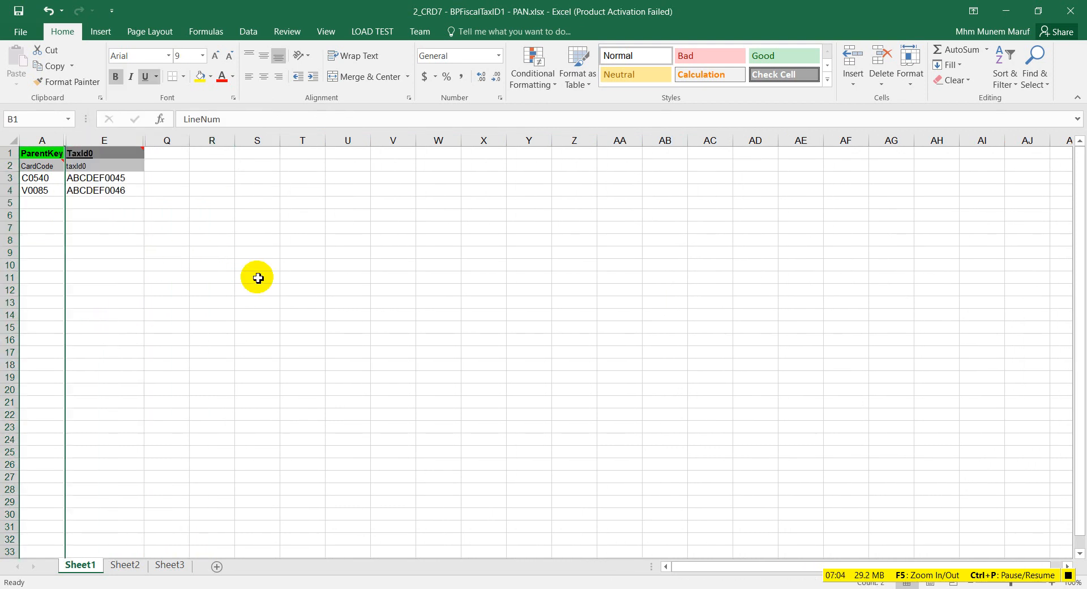
Step: Save as Text (Tab delimited) in Business Partner Master, overwriting 2_CRD7 - BPFiscalTaxID1 - PAN.txt, then close Excel unsaved
{"action": "left_click", "coordinate": [25, 34]}
{"action": "left_click", "coordinate": [34, 157]}
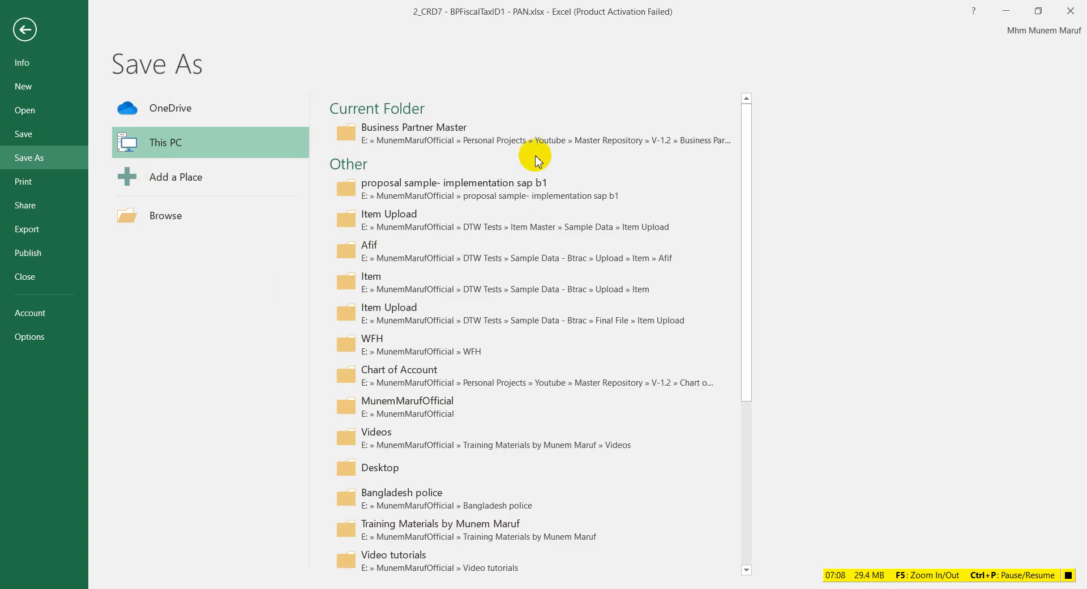
{"action": "left_click", "coordinate": [494, 154]}
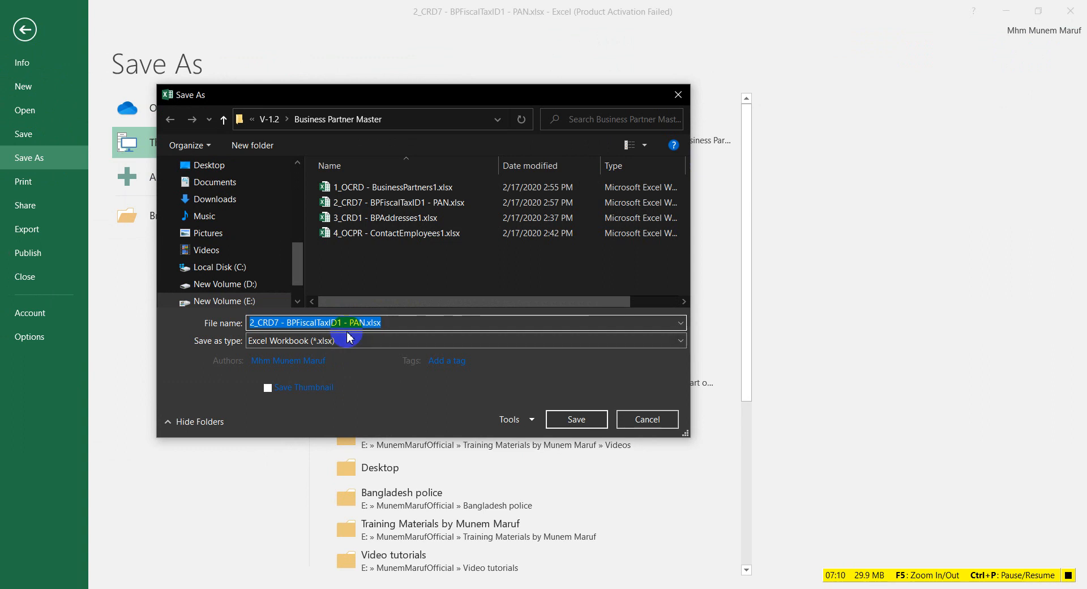
{"action": "left_click", "coordinate": [352, 342]}
{"action": "key", "text": "t"}
{"action": "key", "text": "Return"}
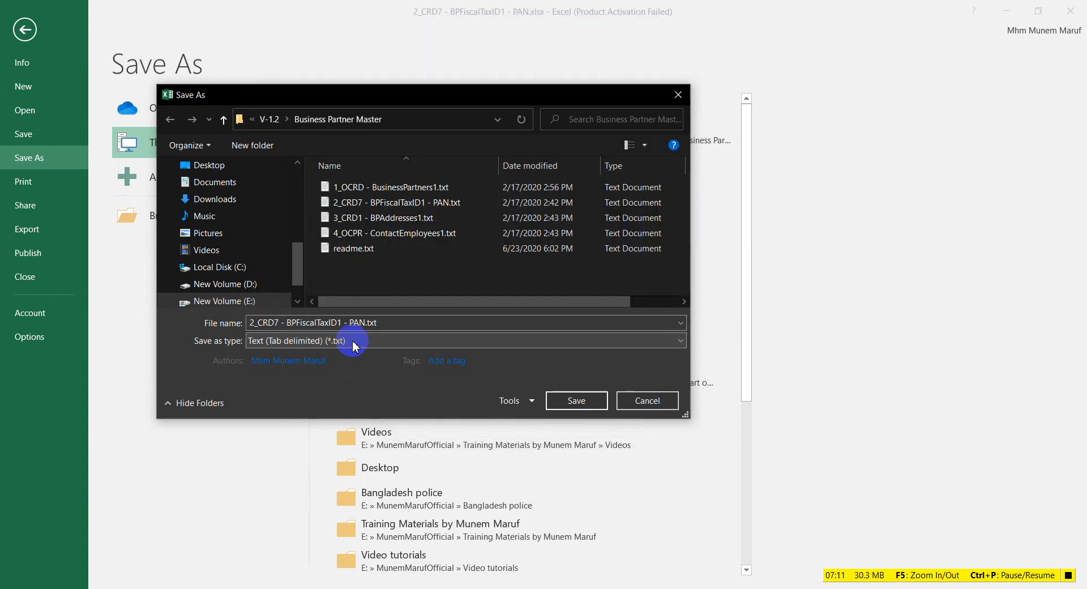
{"action": "left_click", "coordinate": [573, 405]}
{"action": "left_click", "coordinate": [627, 303]}
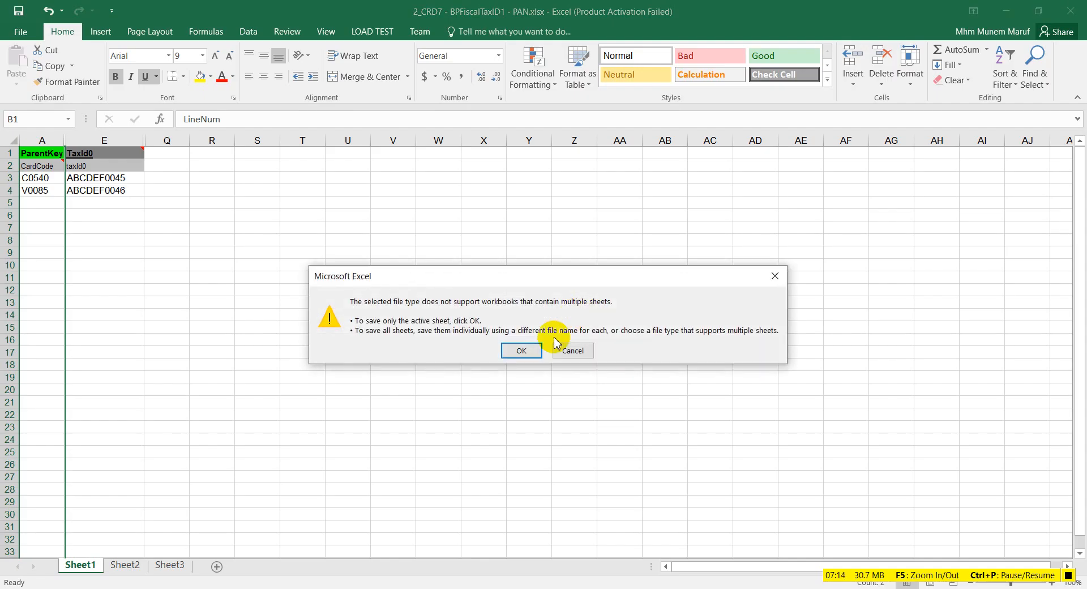
{"action": "left_click", "coordinate": [509, 350]}
{"action": "left_click", "coordinate": [493, 344]}
{"action": "left_click", "coordinate": [1071, 11]}
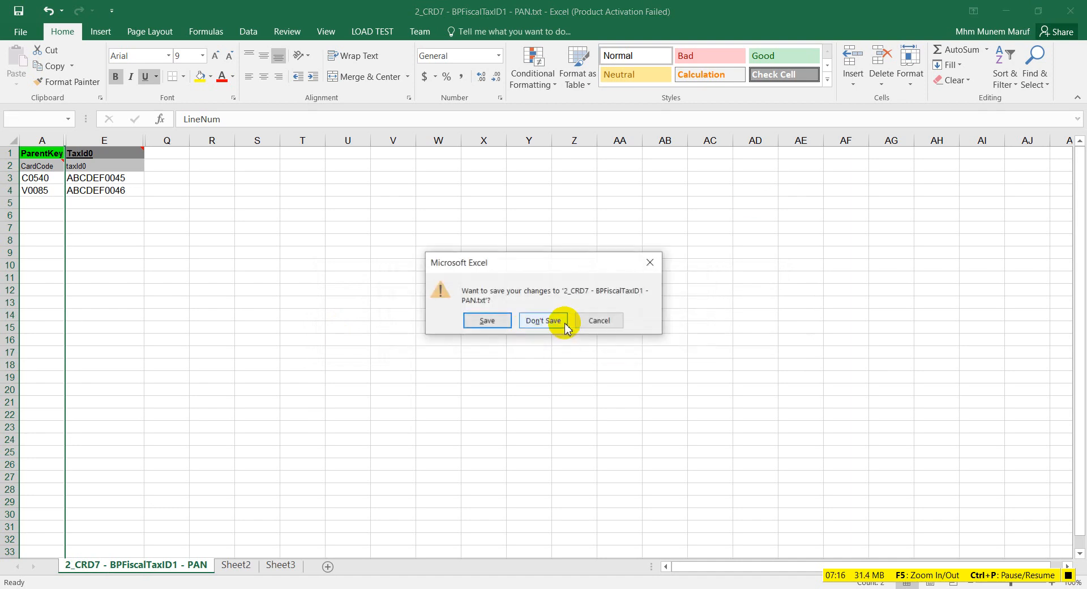
{"action": "left_click", "coordinate": [543, 320]}
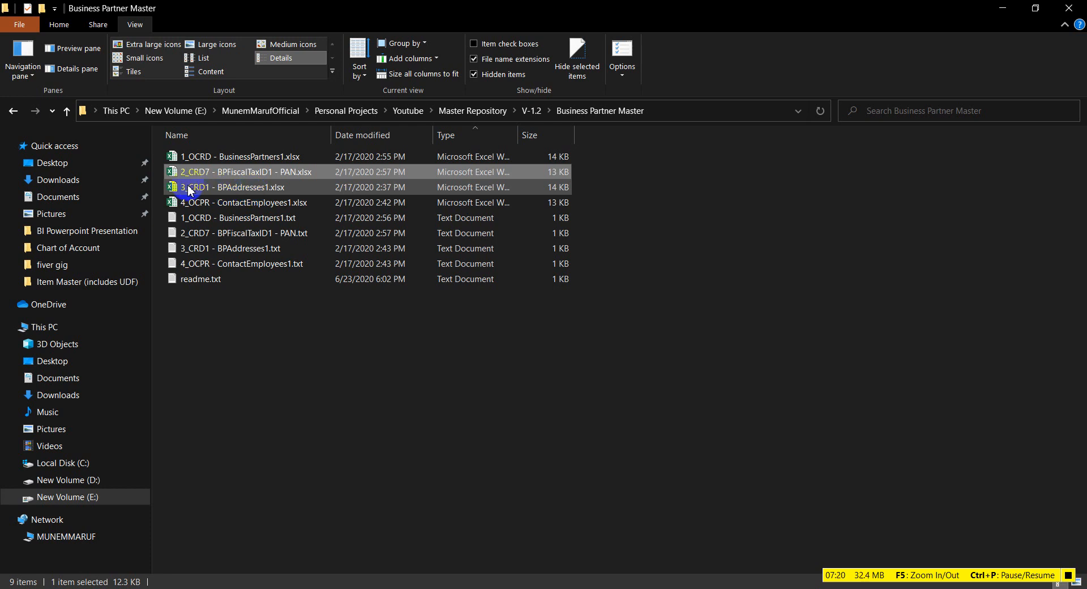
Step: Open 3_CRD1 - BPAddresses1.xlsx from the Business Partner Master folder
{"action": "left_click", "coordinate": [264, 192]}
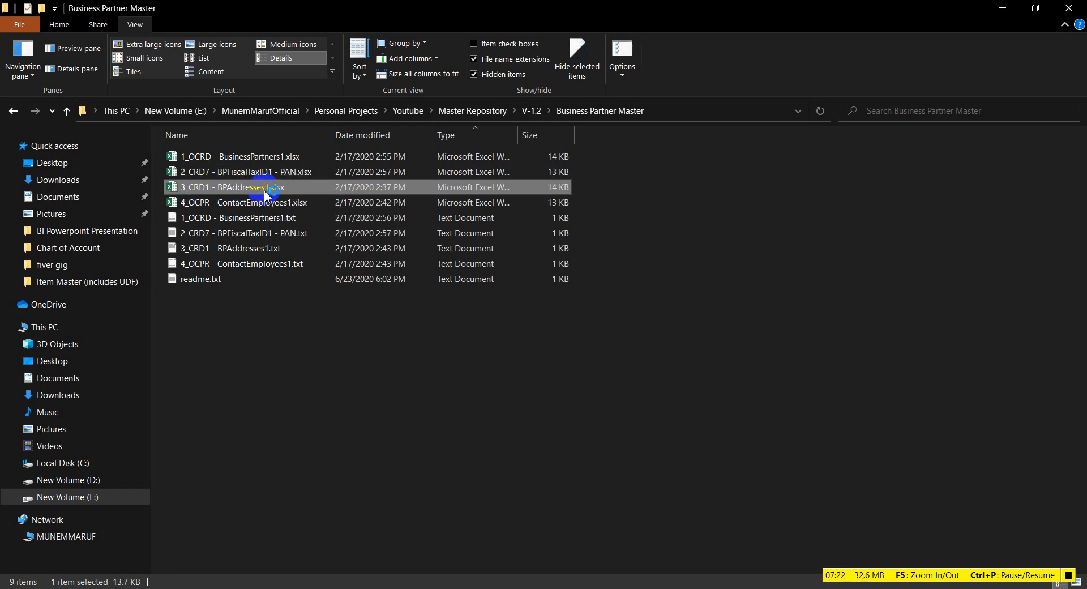
{"action": "double_click", "coordinate": [264, 192]}
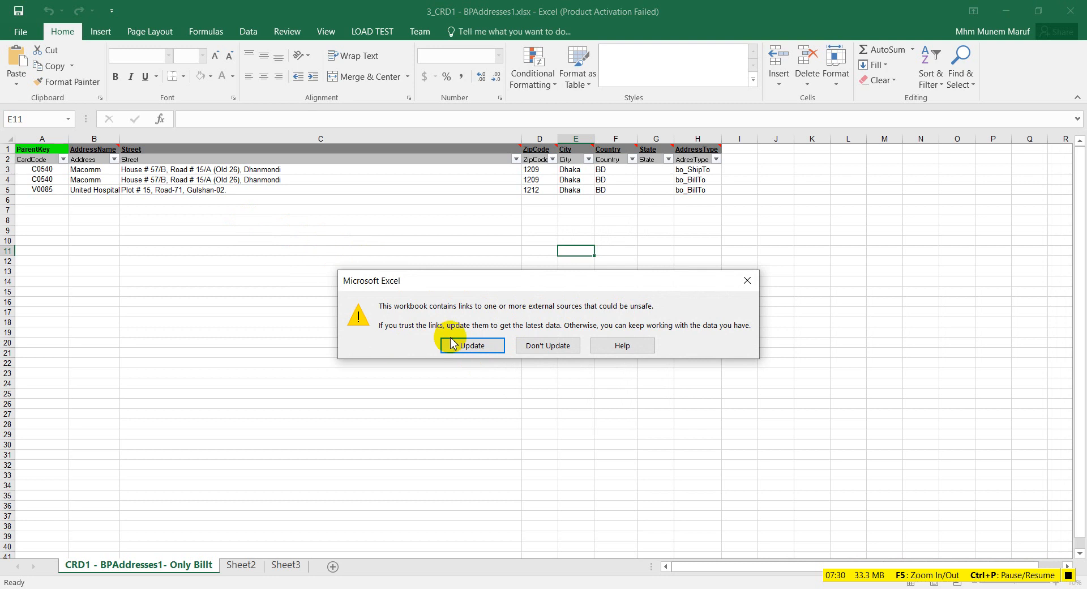
Step: Continue past the link-update prompt, close the activation notice, and widen ZipCode column D slightly
{"action": "left_click", "coordinate": [490, 349]}
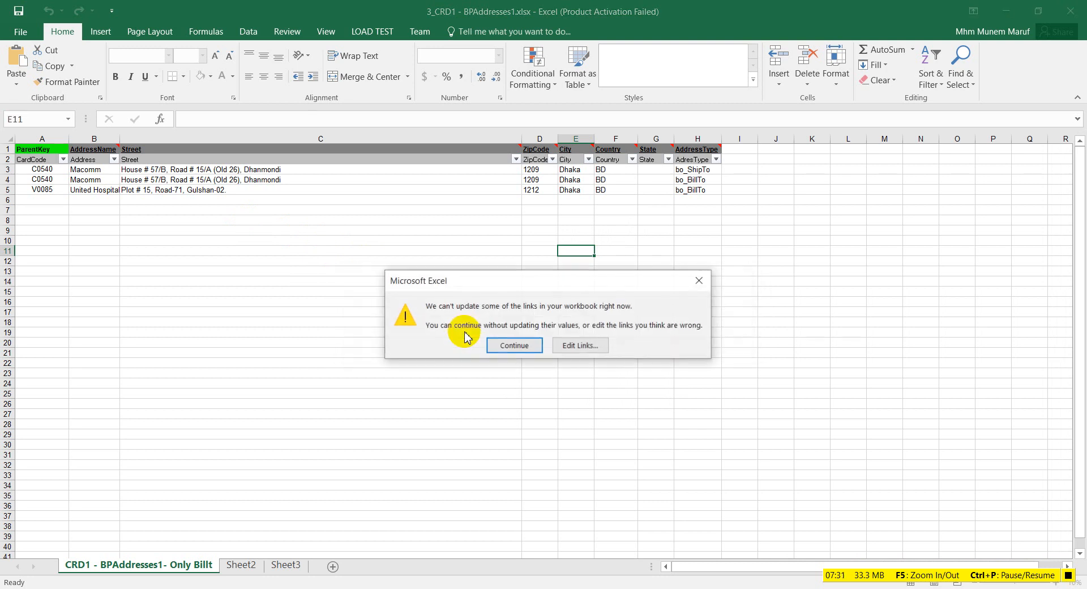
{"action": "left_click", "coordinate": [512, 346]}
{"action": "left_click", "coordinate": [702, 143]}
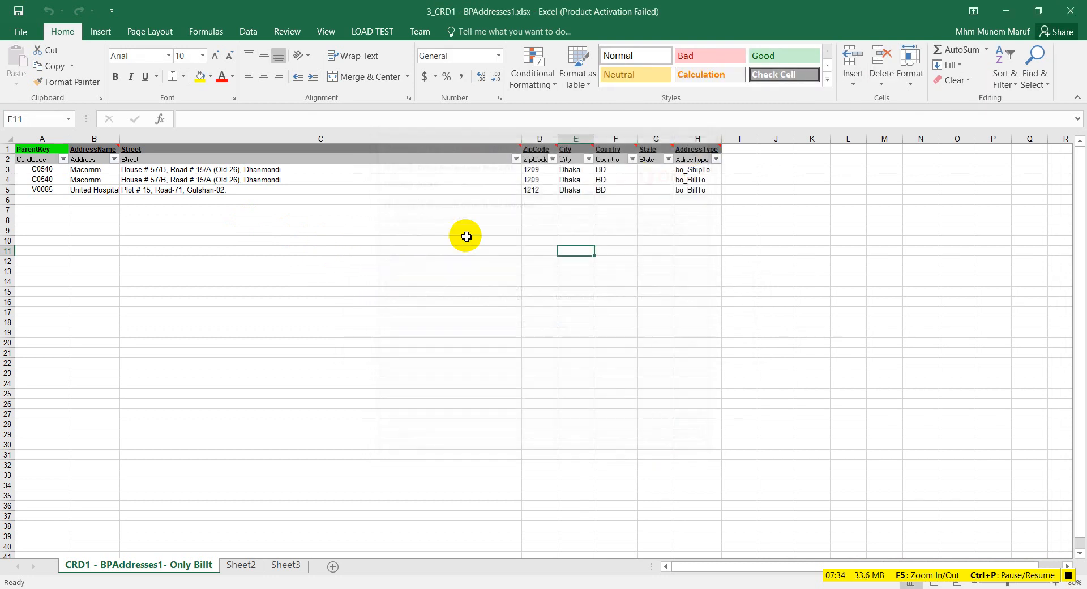
{"action": "left_click_drag", "start_coordinate": [558, 138], "coordinate": [568, 141]}
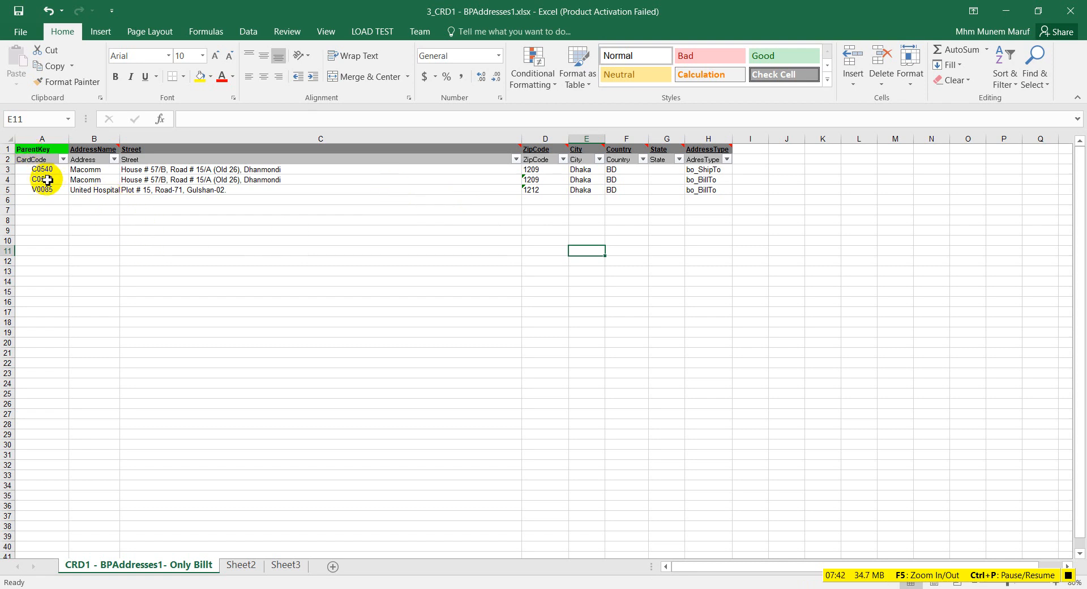
Step: Hide the empty State column G, then switch to SAP Business One
{"action": "left_click_drag", "start_coordinate": [40, 170], "coordinate": [42, 182]}
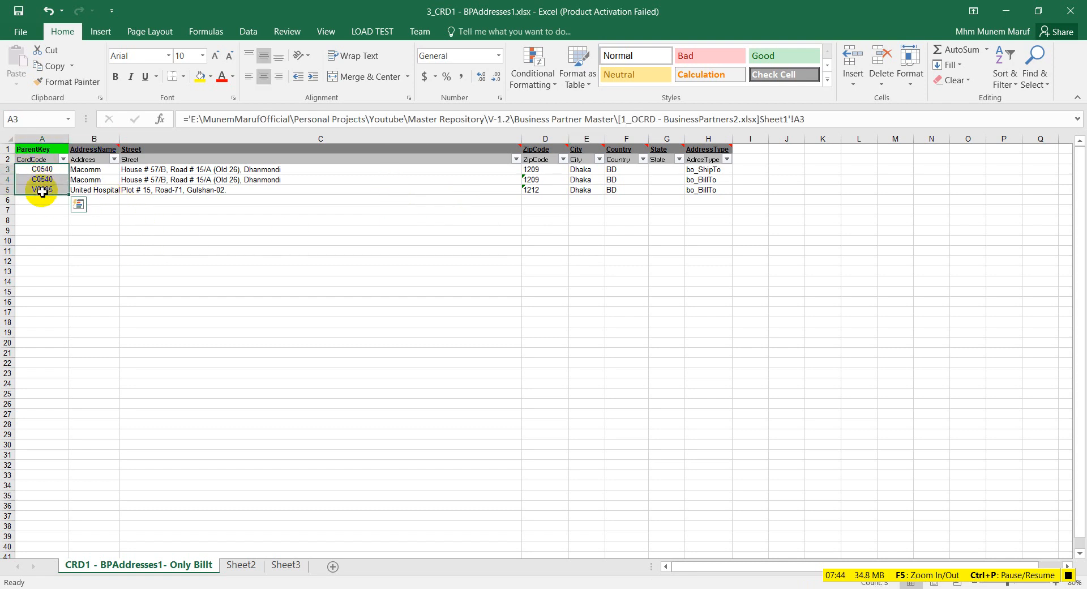
{"action": "mouse_move", "coordinate": [189, 150]}
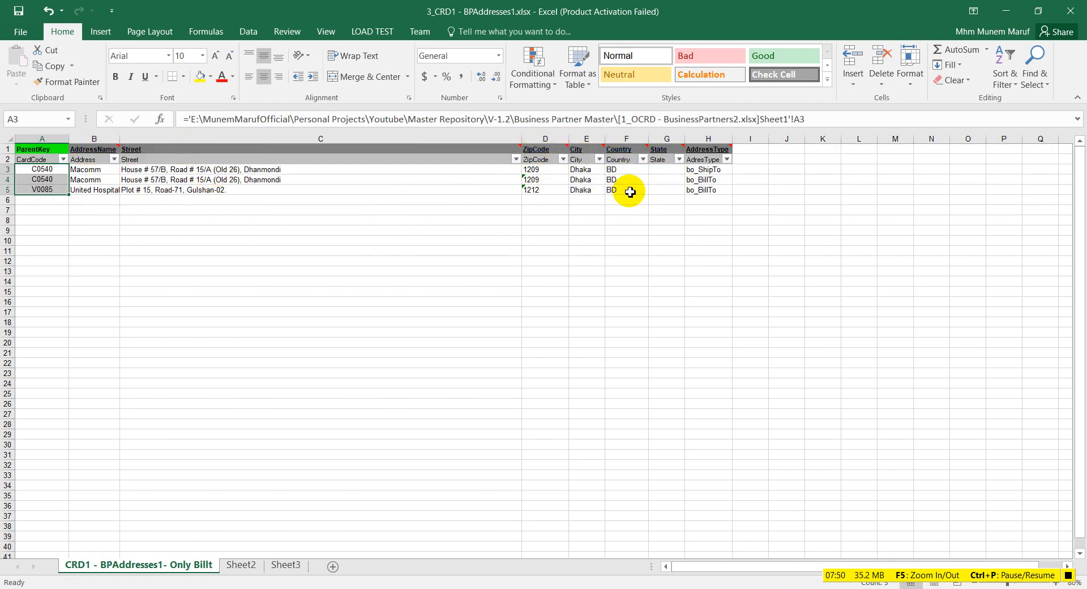
{"action": "left_click", "coordinate": [672, 143]}
{"action": "right_click", "coordinate": [671, 144]}
{"action": "left_click", "coordinate": [689, 328]}
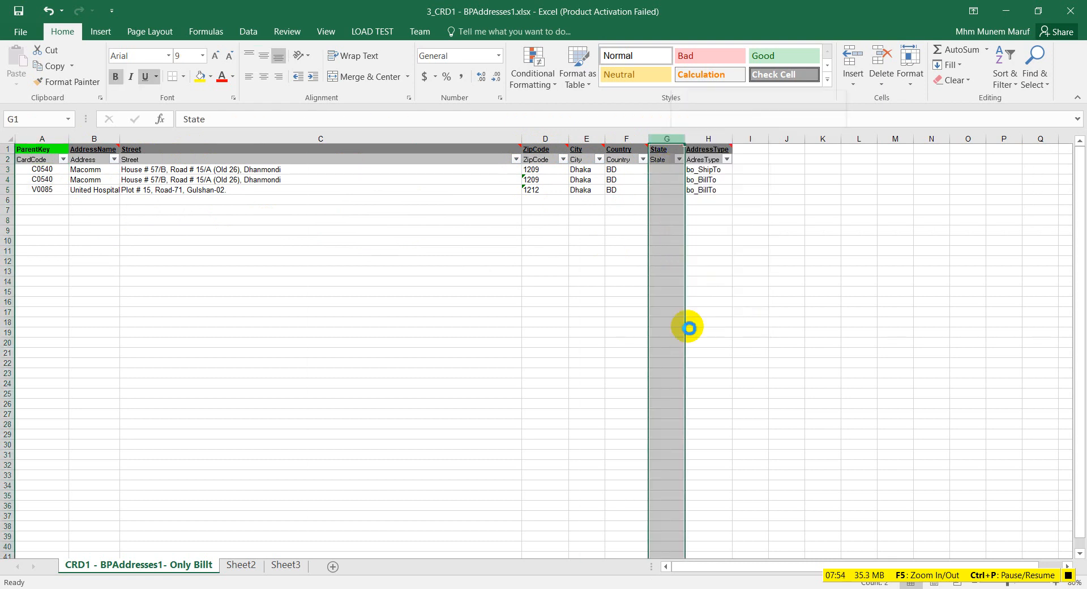
{"action": "mouse_move", "coordinate": [678, 150]}
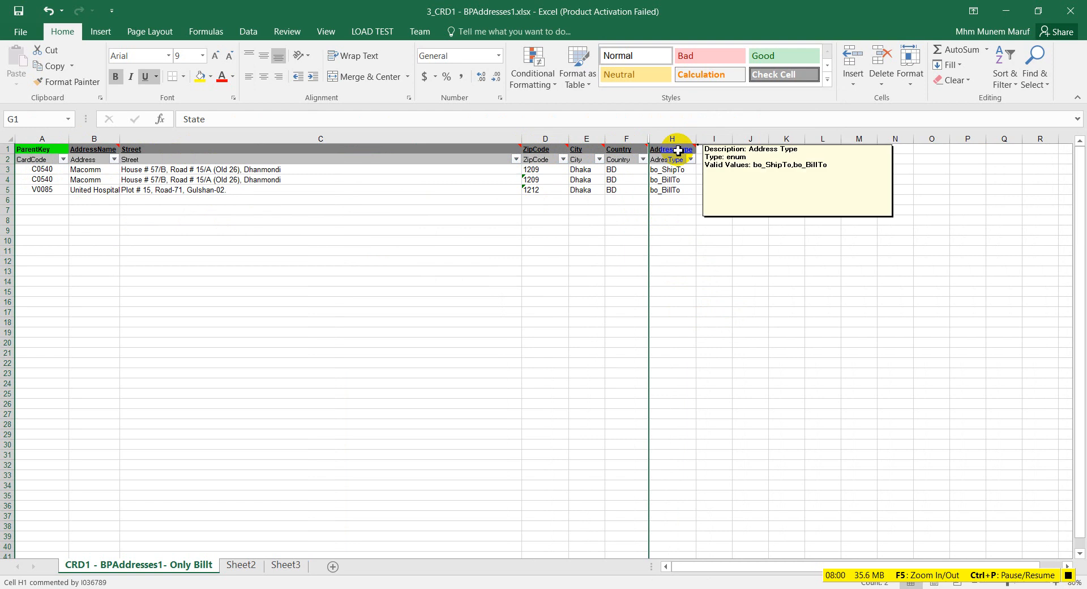
{"action": "left_click", "coordinate": [572, 292]}
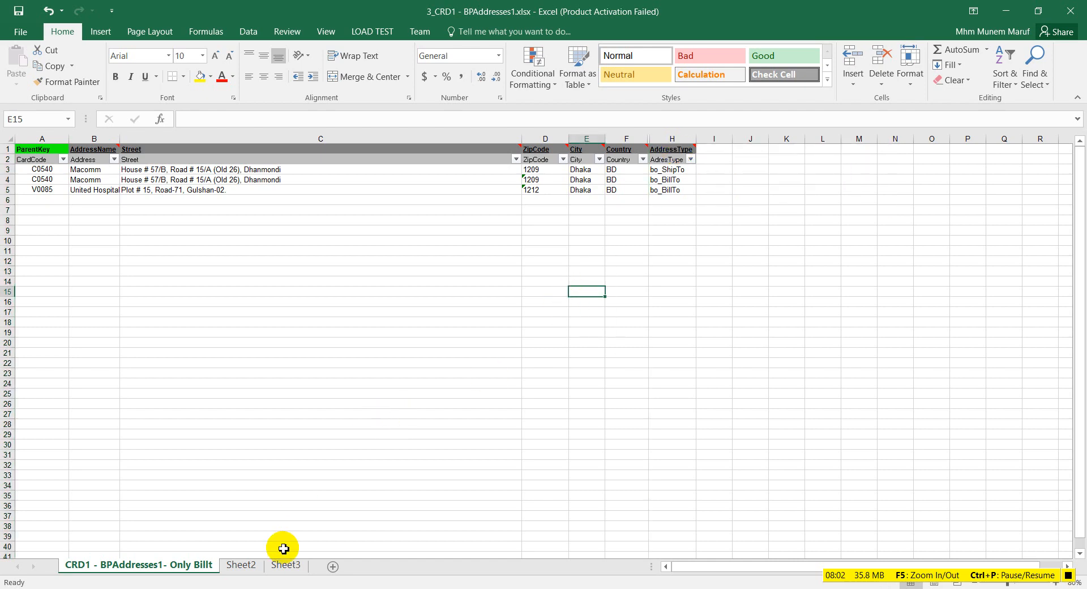
{"action": "key", "text": "alt+Tab"}
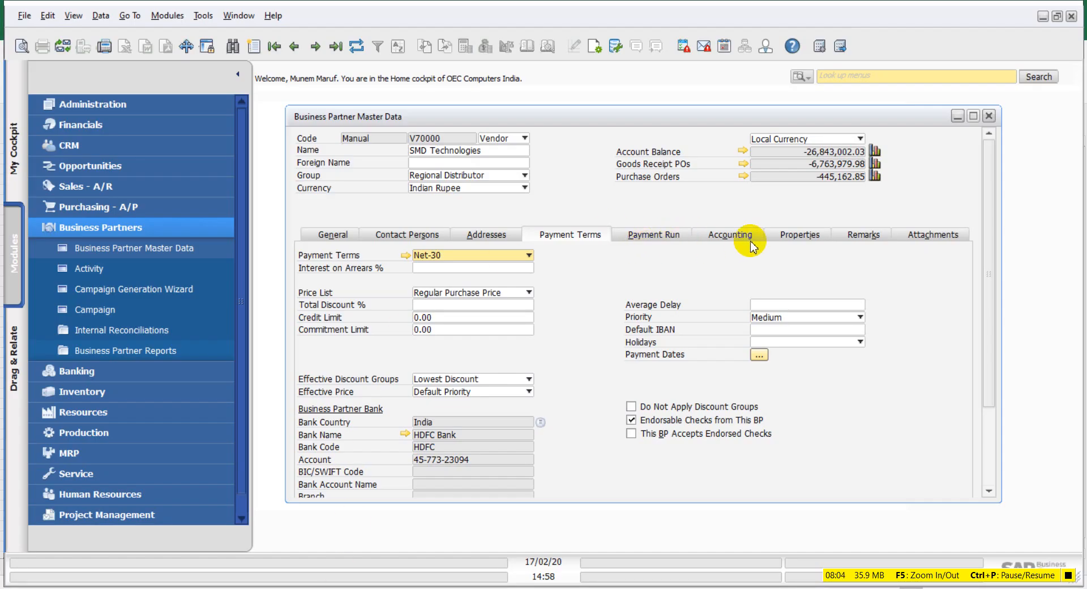
Step: View the vendor's Addresses tab and its Ship From 'Ship to' details, then return to Excel
{"action": "left_click", "coordinate": [491, 237]}
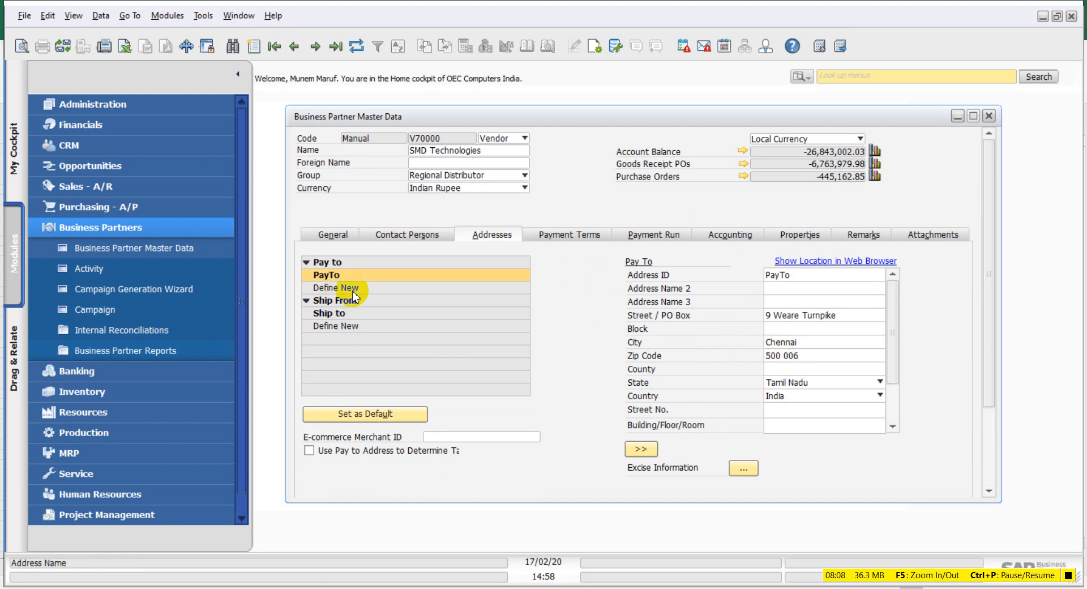
{"action": "left_click", "coordinate": [328, 313]}
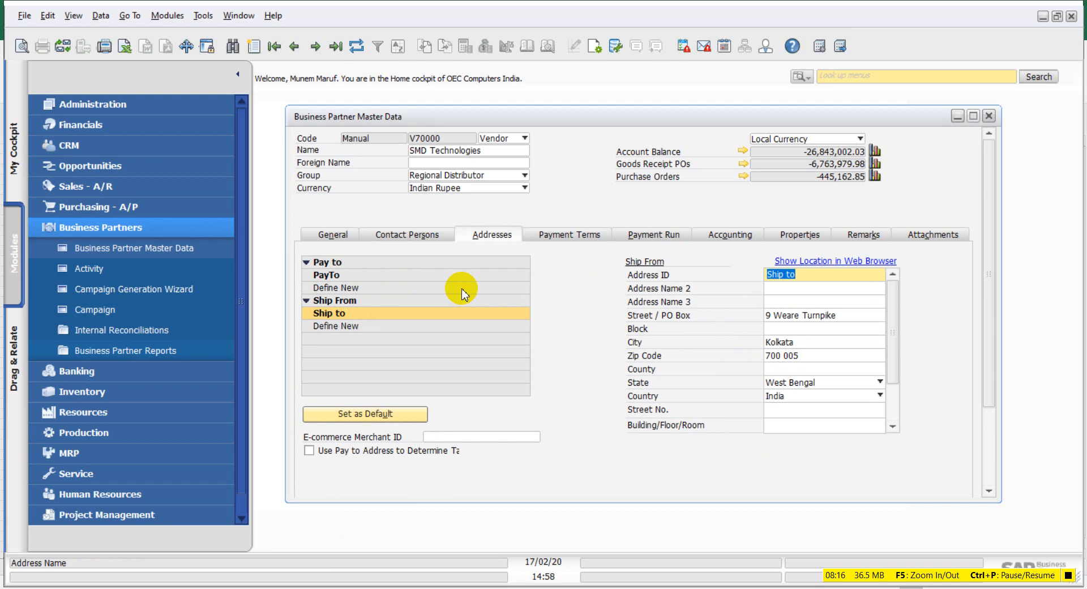
{"action": "key", "text": "alt+Tab"}
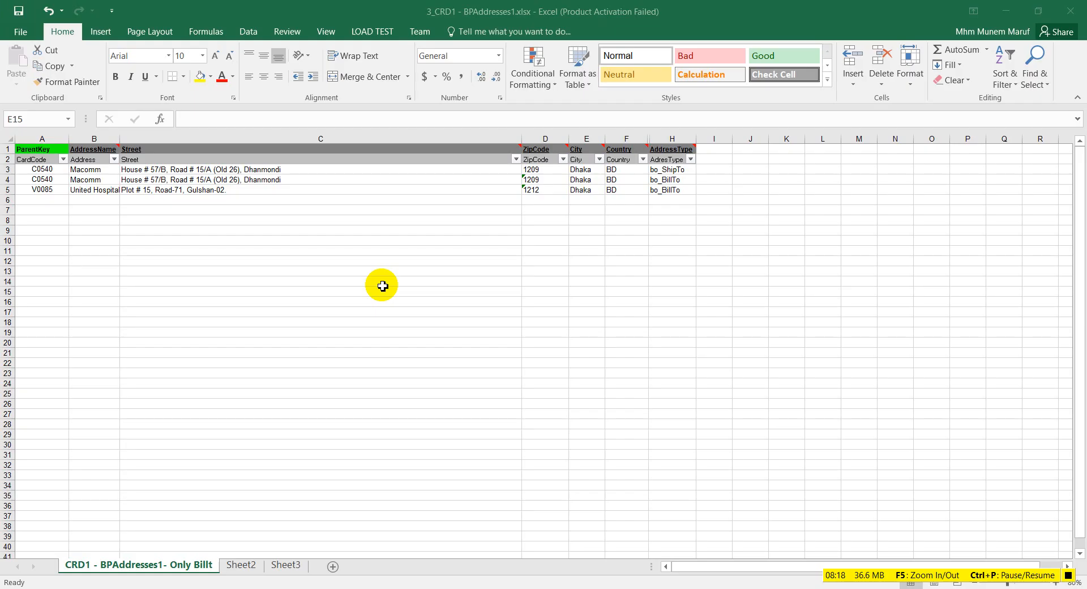
Step: Compare card codes in A3 and A5 with the address types in H3, H4 and H5
{"action": "left_click", "coordinate": [678, 179]}
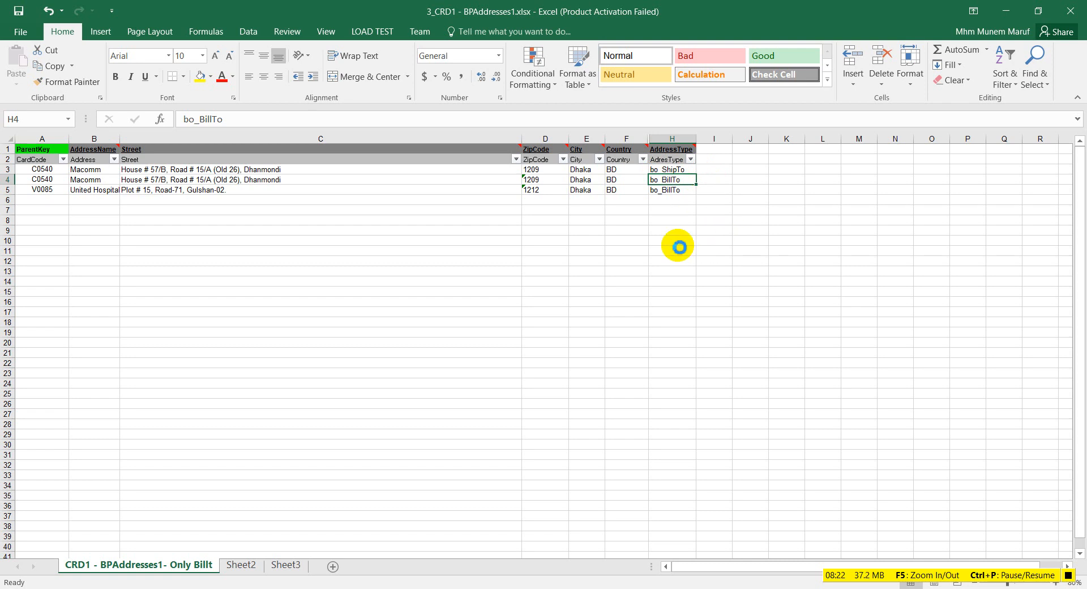
{"action": "left_click", "coordinate": [49, 170]}
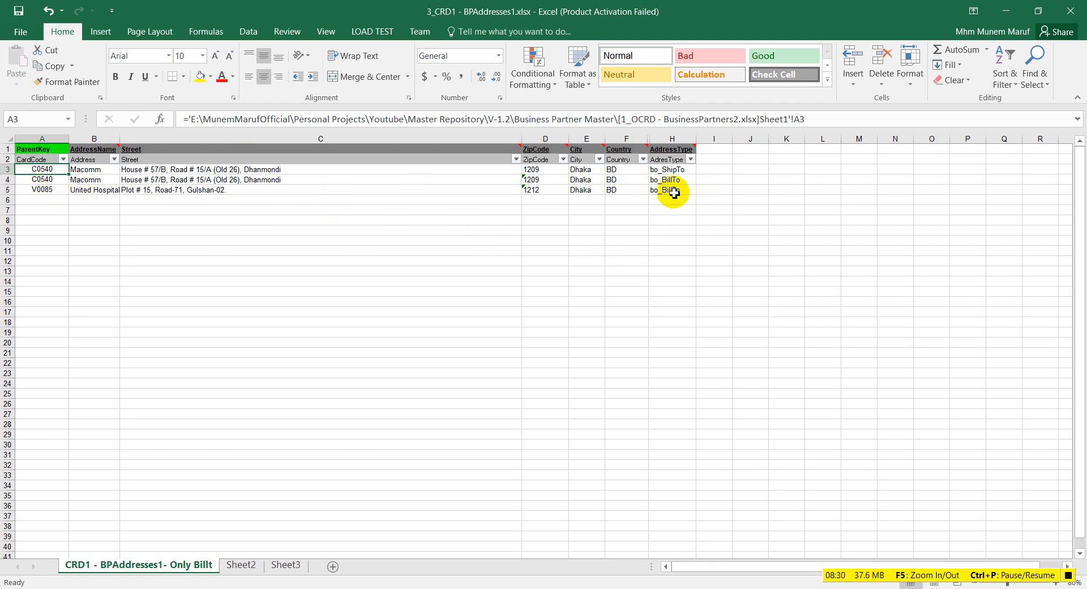
{"action": "left_click", "coordinate": [677, 170]}
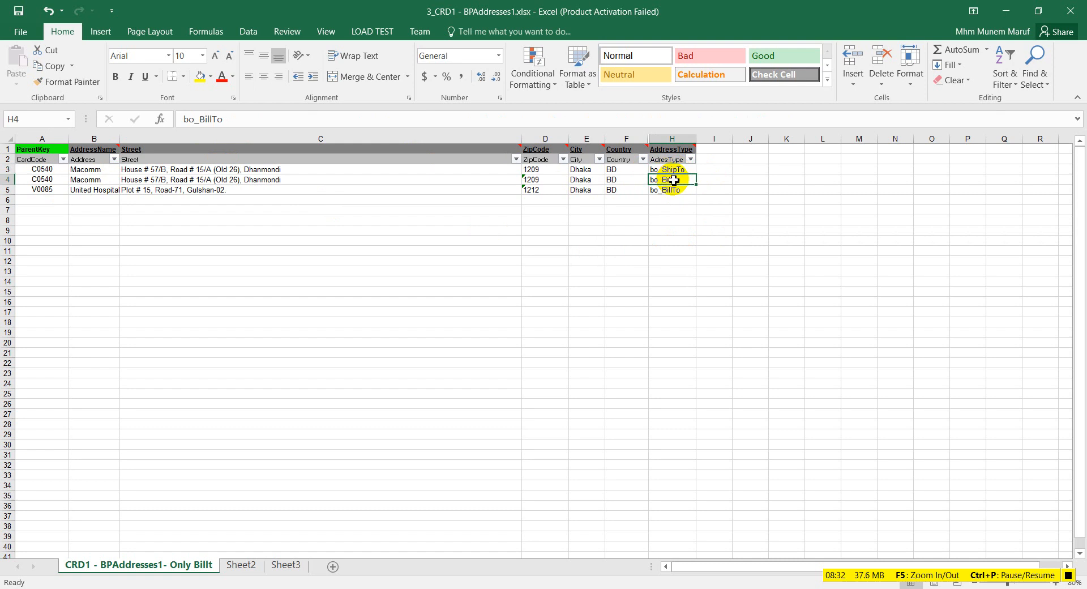
{"action": "left_click", "coordinate": [43, 192]}
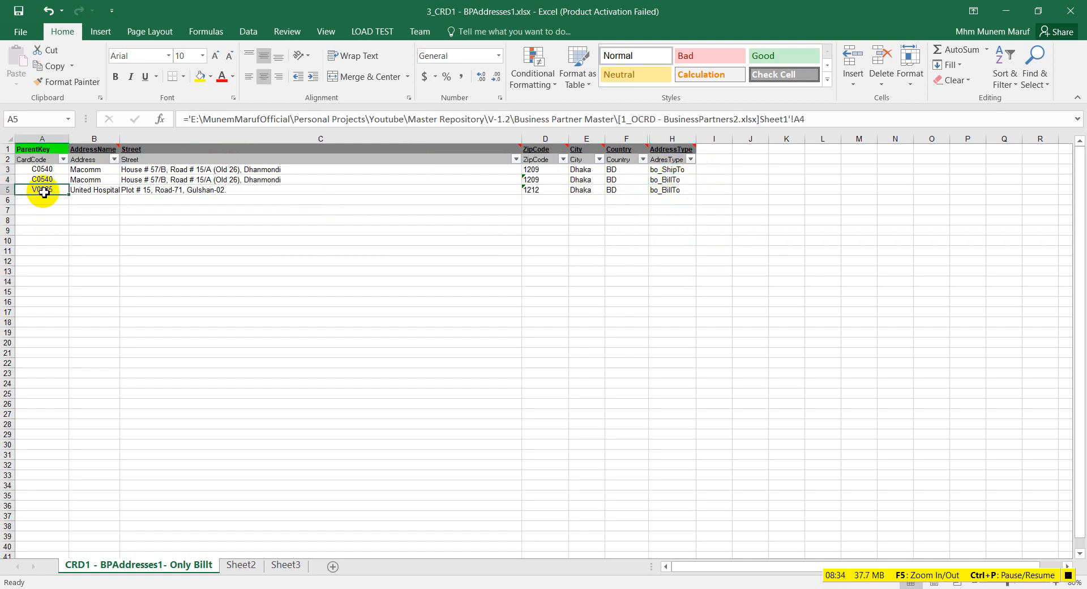
{"action": "left_click", "coordinate": [672, 192]}
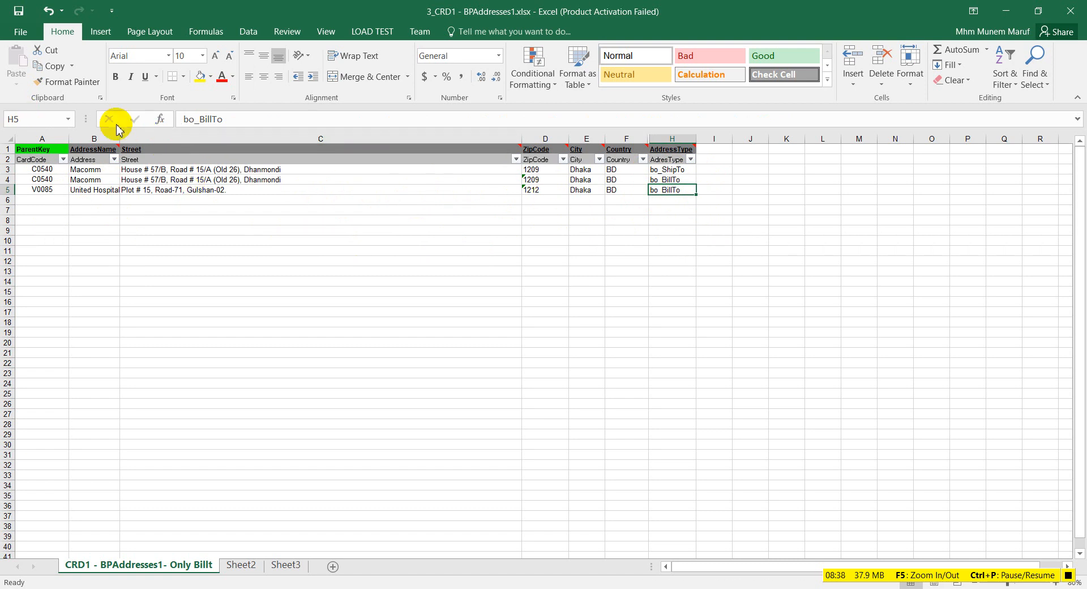
Step: Save as Text (Tab delimited) in Business Partner Master, replacing 3_CRD1 - BPAddresses1.txt, then close and return to Explorer
{"action": "left_click", "coordinate": [21, 31]}
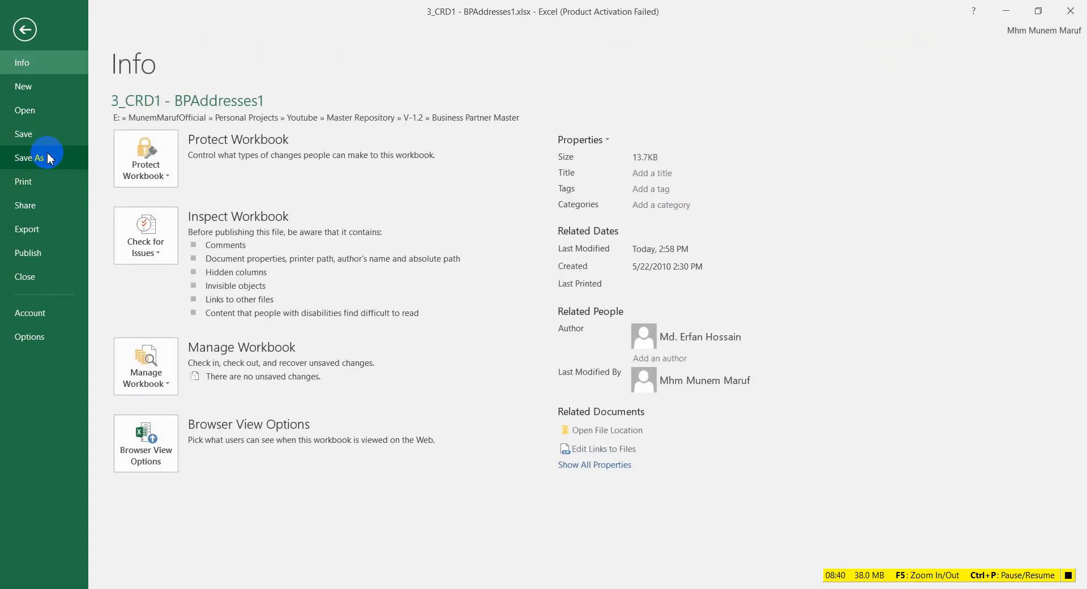
{"action": "left_click", "coordinate": [29, 158]}
{"action": "left_click", "coordinate": [495, 127]}
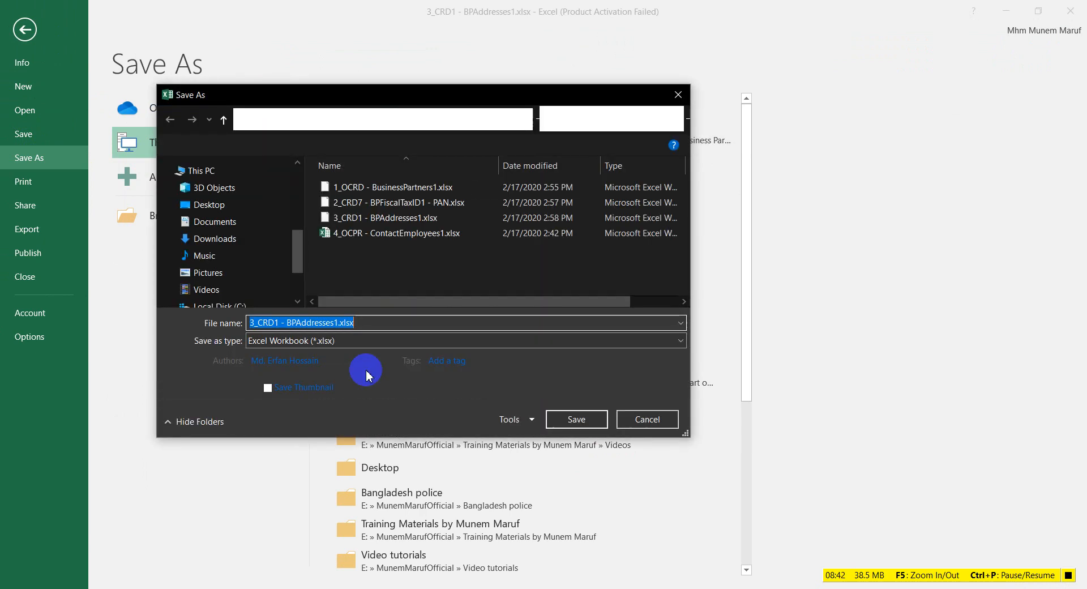
{"action": "left_click", "coordinate": [331, 341]}
{"action": "left_click", "coordinate": [424, 140]}
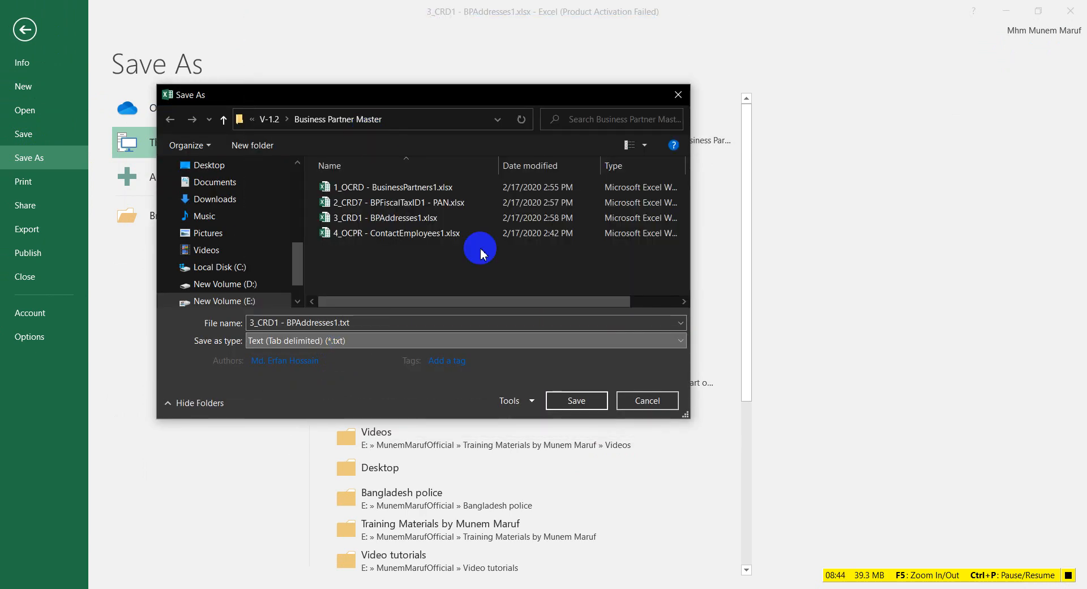
{"action": "left_click", "coordinate": [578, 402]}
{"action": "left_click", "coordinate": [572, 304]}
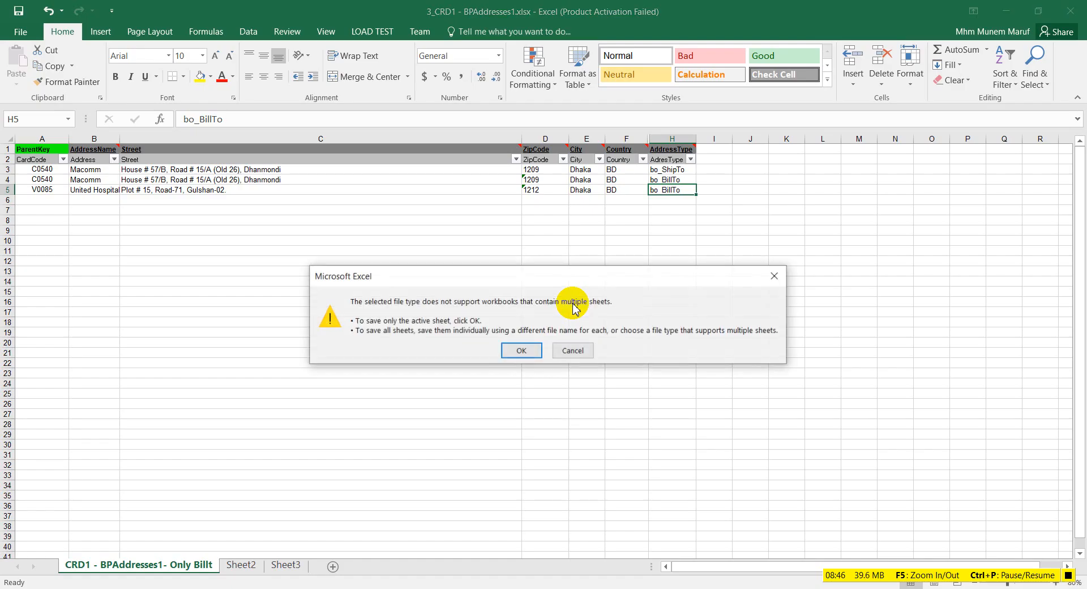
{"action": "left_click", "coordinate": [513, 353]}
{"action": "left_click", "coordinate": [498, 411]}
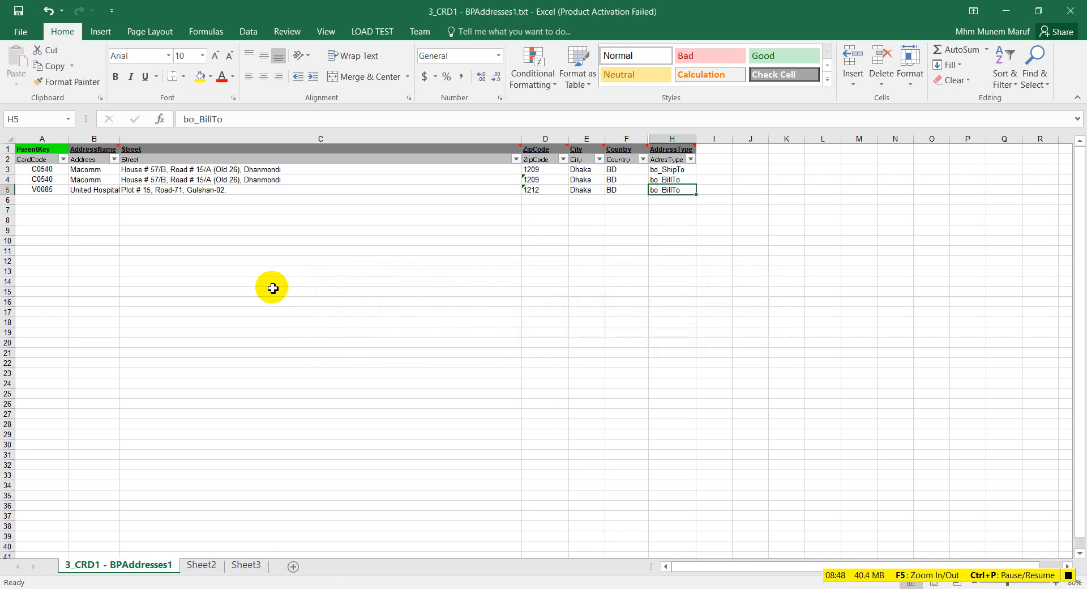
{"action": "key", "text": "alt+F4"}
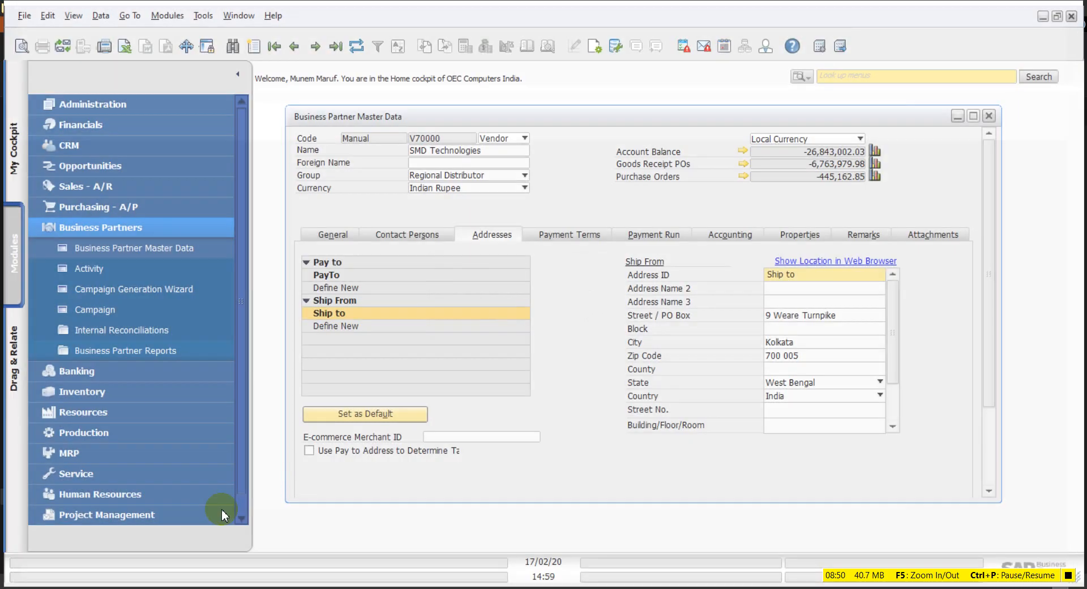
{"action": "key", "text": "alt+Tab"}
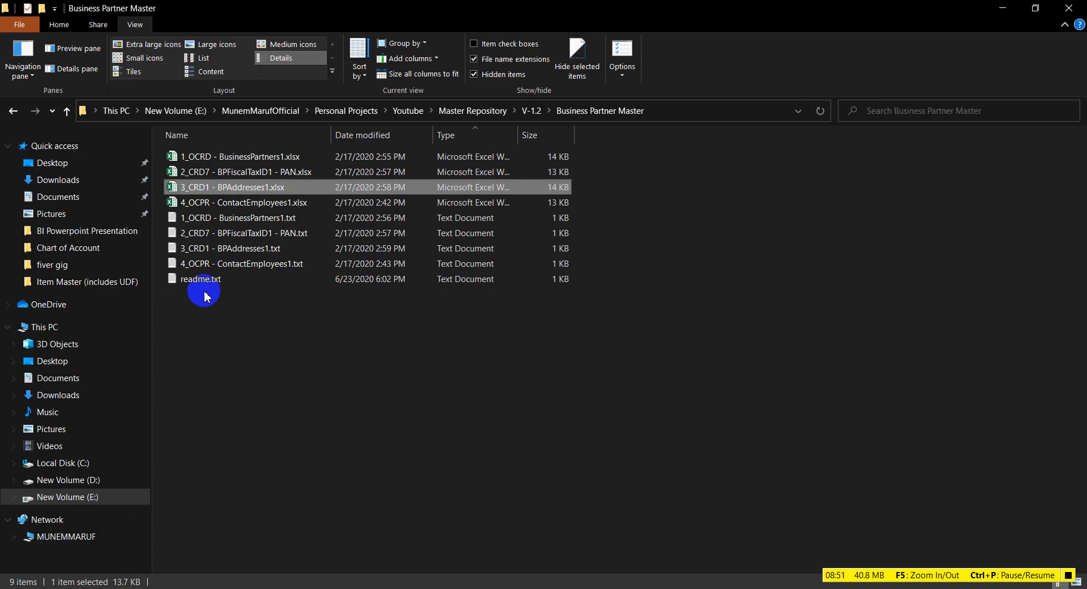
Step: Open 4_OCPR - ContactEmployees1.xlsx in Excel and dismiss the activation prompt
{"action": "double_click", "coordinate": [244, 203]}
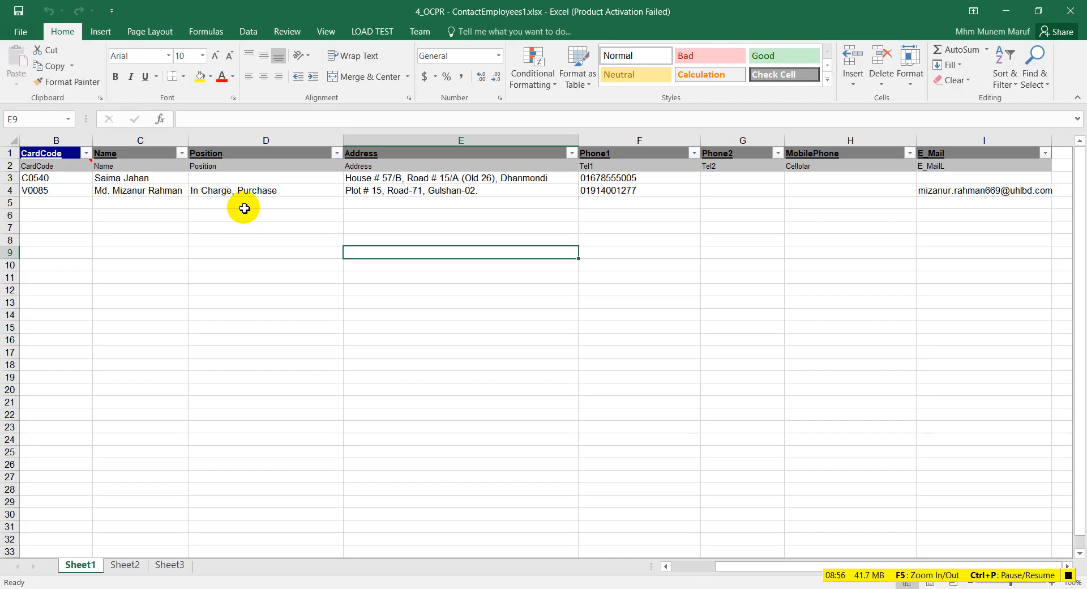
{"action": "left_click", "coordinate": [704, 141]}
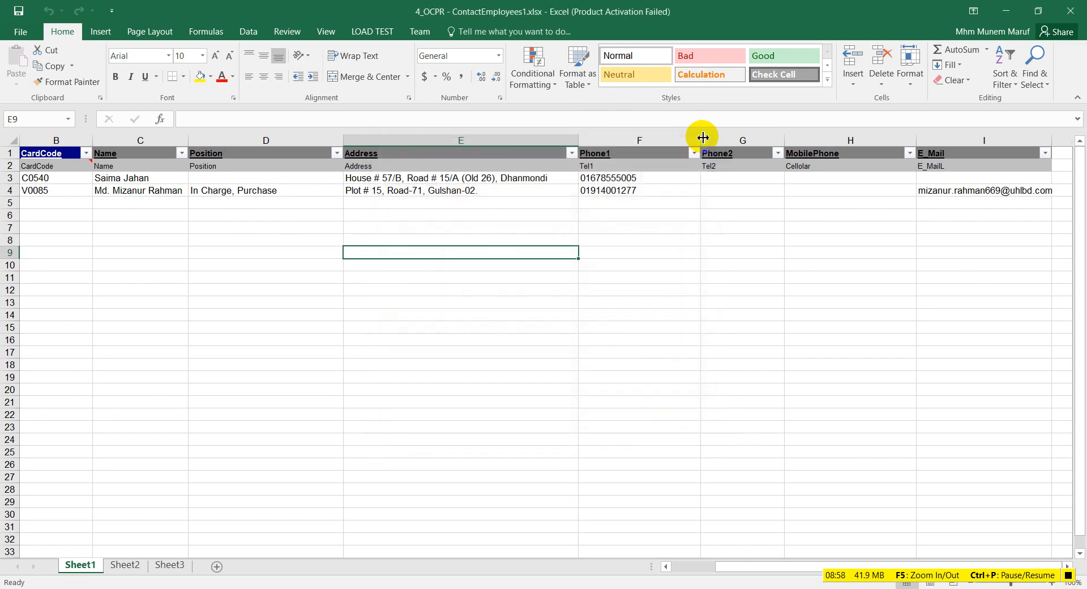
{"action": "left_click", "coordinate": [48, 178]}
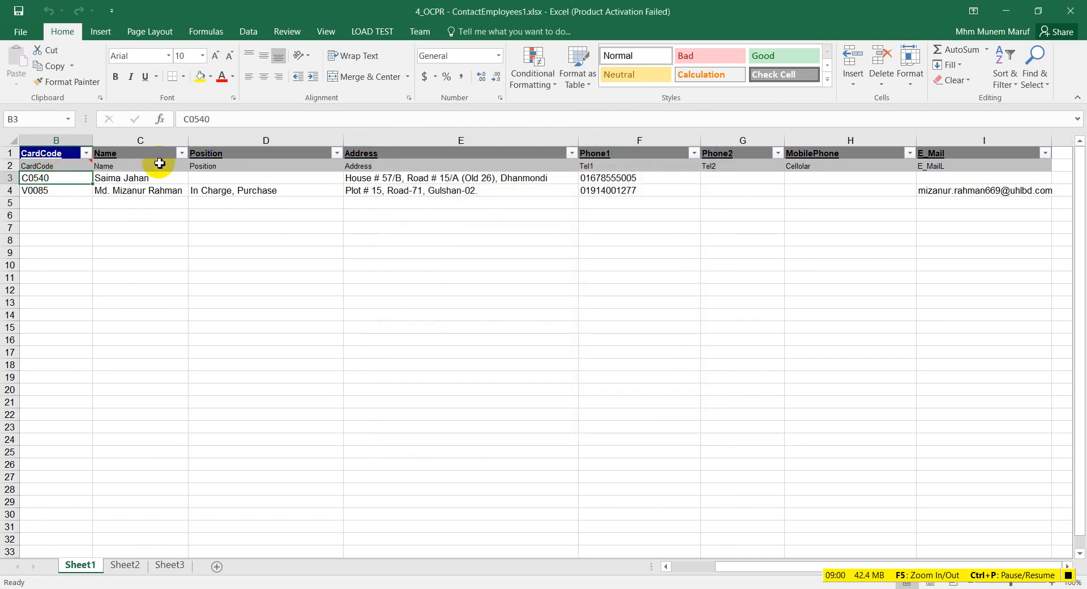
Step: Hide the empty Phone2 and MobilePhone columns G and H
{"action": "mouse_move", "coordinate": [234, 154]}
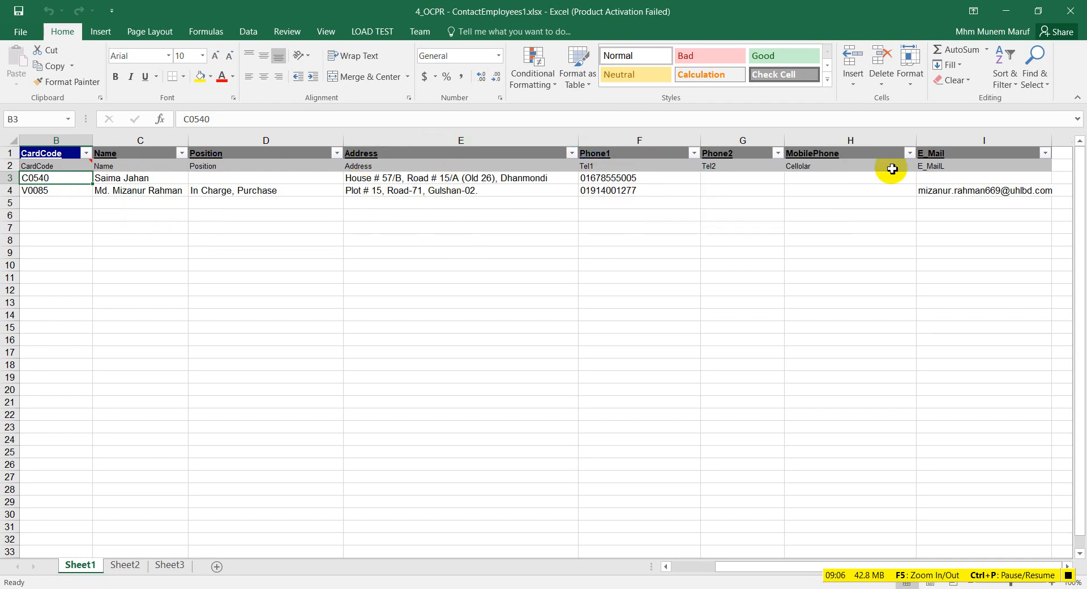
{"action": "left_click_drag", "start_coordinate": [740, 140], "coordinate": [832, 142]}
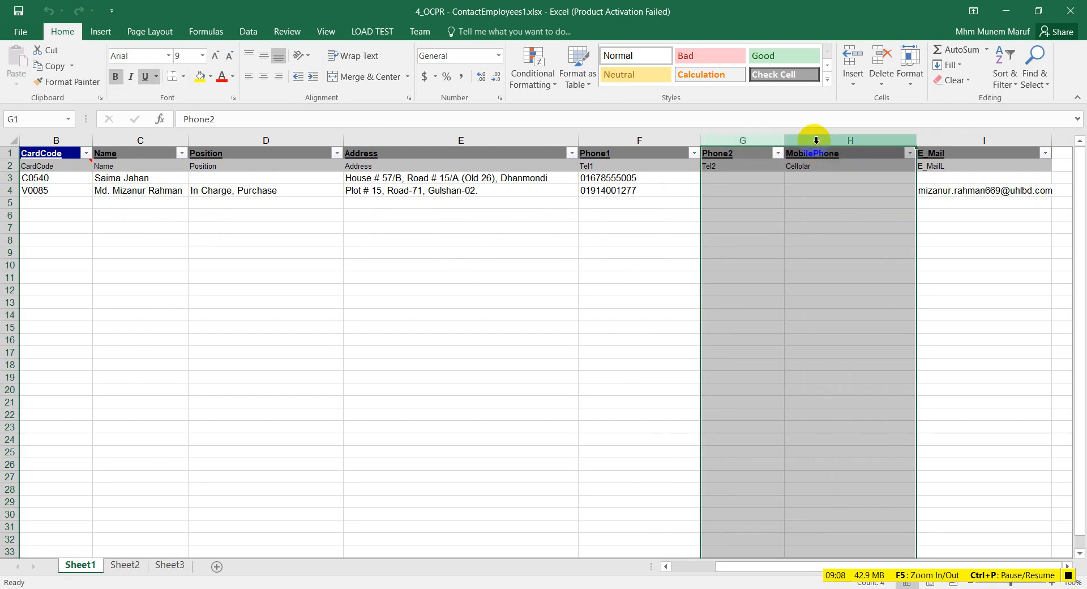
{"action": "right_click", "coordinate": [818, 140]}
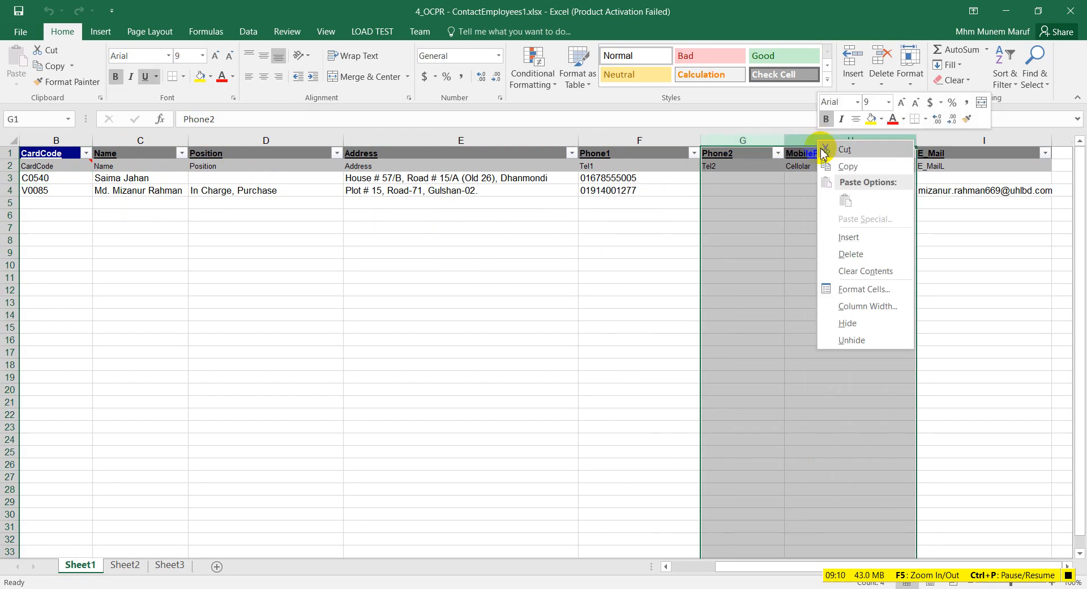
{"action": "left_click", "coordinate": [858, 315]}
{"action": "left_click", "coordinate": [363, 242]}
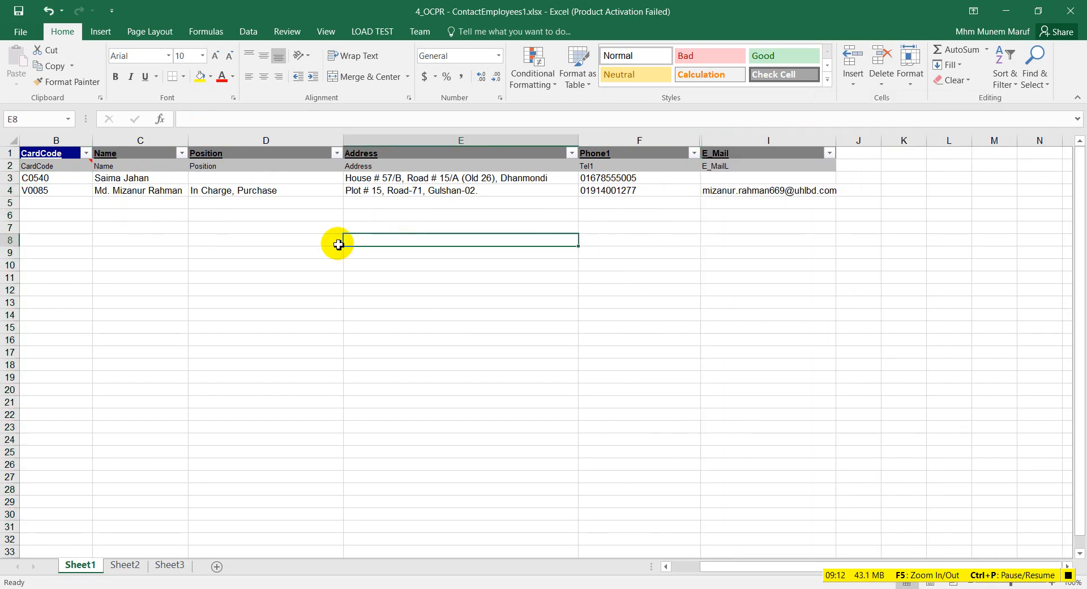
Step: Save the workbook, then save it as tab-delimited 4_OCPR - ContactEmployees1.txt, replacing the old file
{"action": "left_click", "coordinate": [21, 31]}
{"action": "left_click", "coordinate": [15, 143]}
{"action": "left_click", "coordinate": [14, 33]}
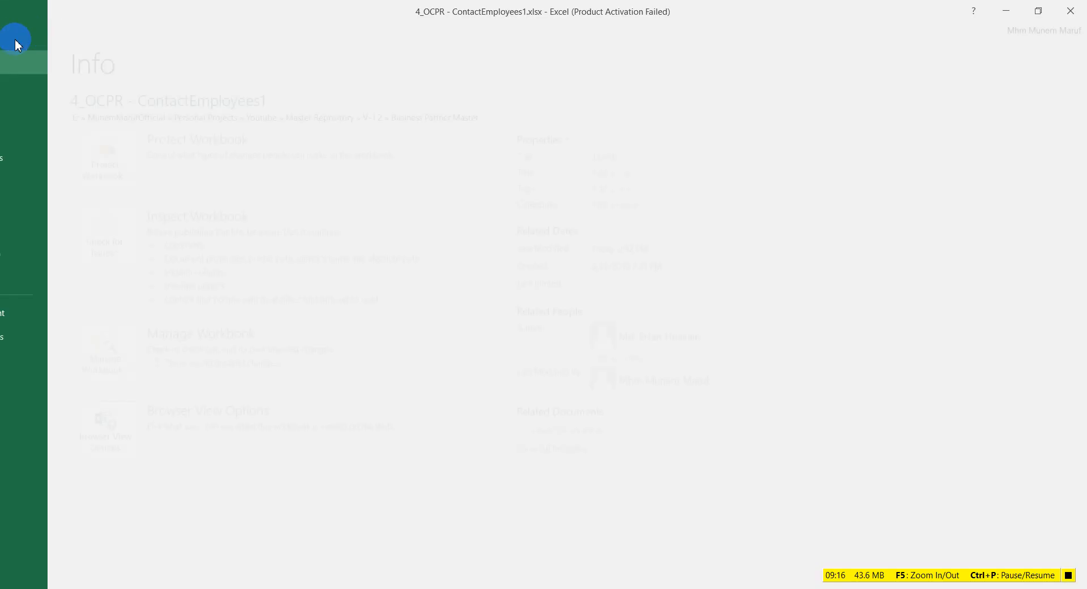
{"action": "left_click", "coordinate": [43, 159]}
{"action": "left_click", "coordinate": [446, 128]}
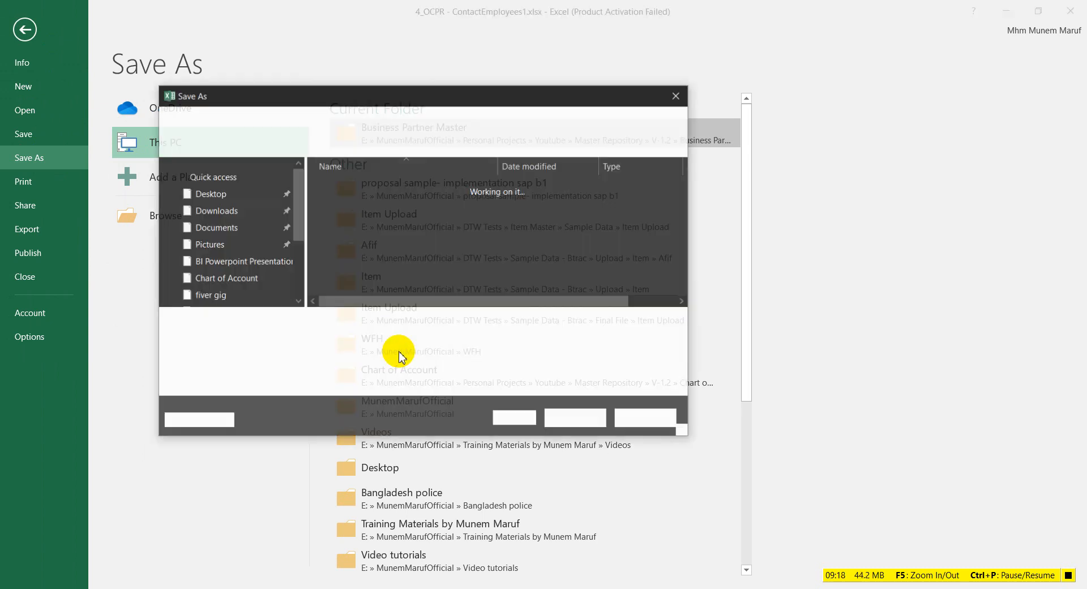
{"action": "left_click", "coordinate": [387, 342]}
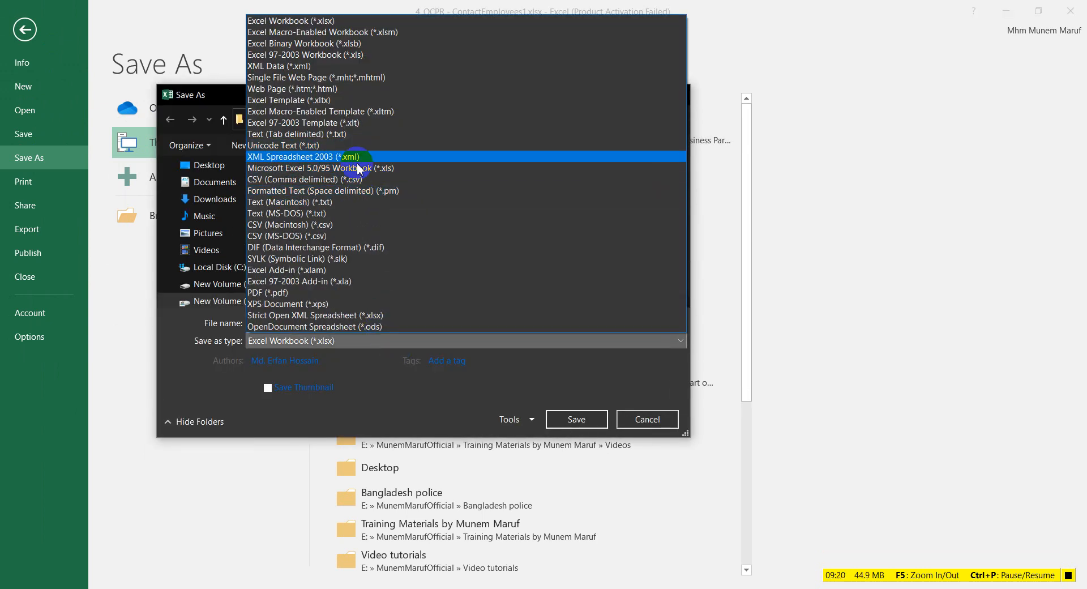
{"action": "left_click", "coordinate": [354, 139]}
{"action": "left_click", "coordinate": [575, 400]}
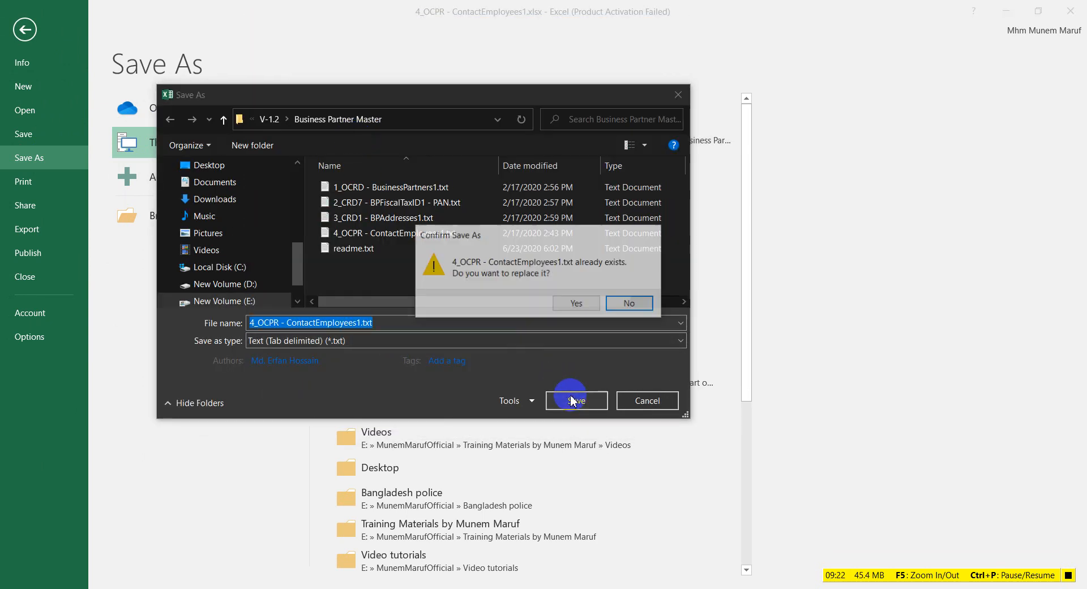
{"action": "left_click", "coordinate": [569, 306]}
{"action": "left_click", "coordinate": [512, 350]}
{"action": "left_click", "coordinate": [504, 348]}
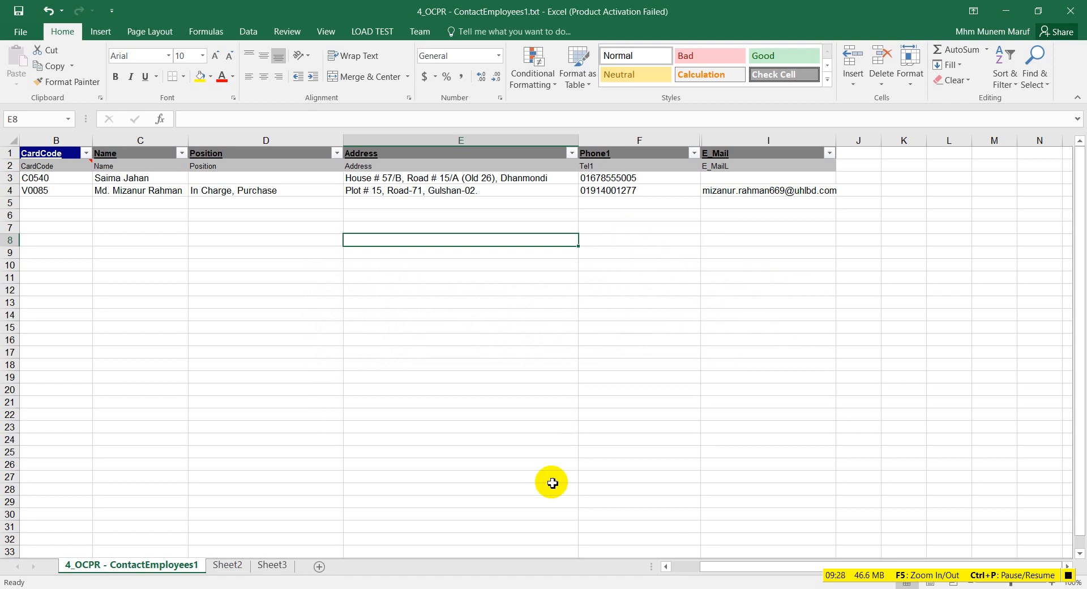
Step: Close Excel without saving further changes and return to the Data Transfer Workbench
{"action": "left_click", "coordinate": [1070, 11]}
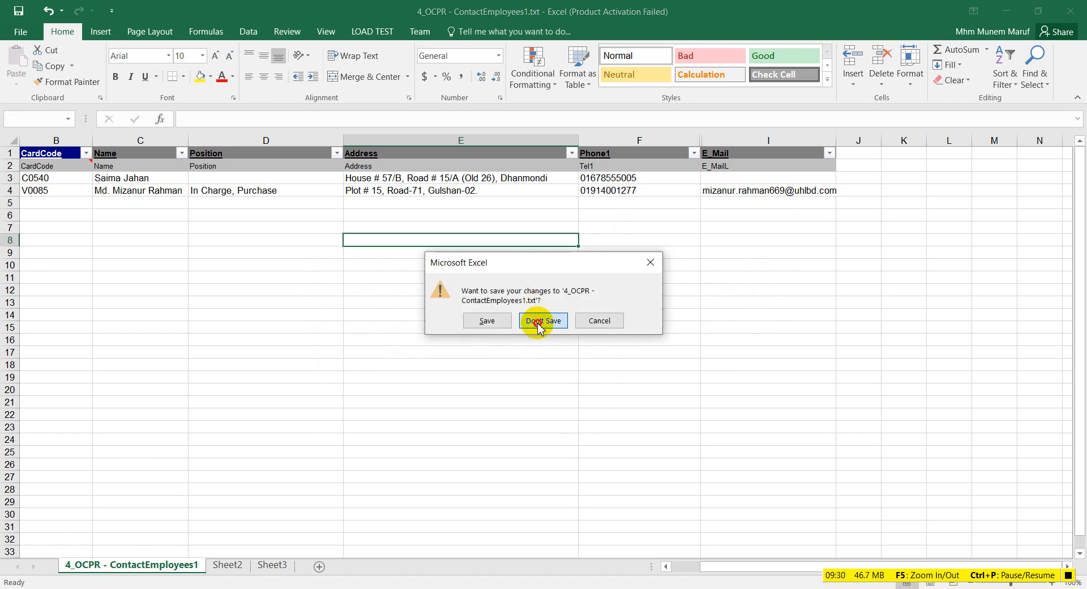
{"action": "left_click", "coordinate": [538, 320]}
{"action": "left_click", "coordinate": [455, 588]}
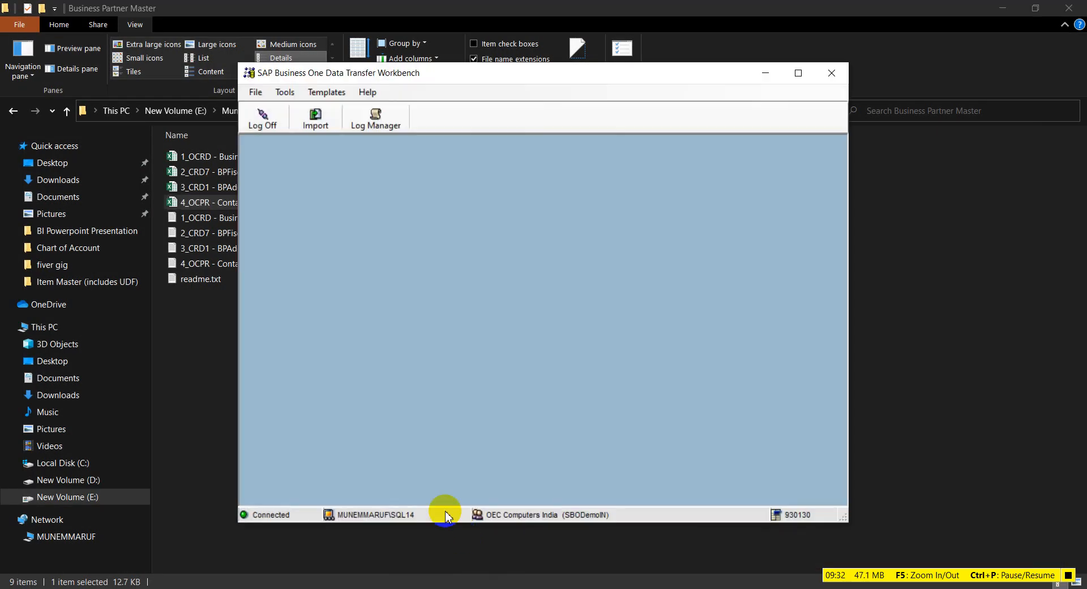
Step: Start the Workbench import wizard in Add New Data mode
{"action": "left_click_drag", "start_coordinate": [464, 73], "coordinate": [419, 87]}
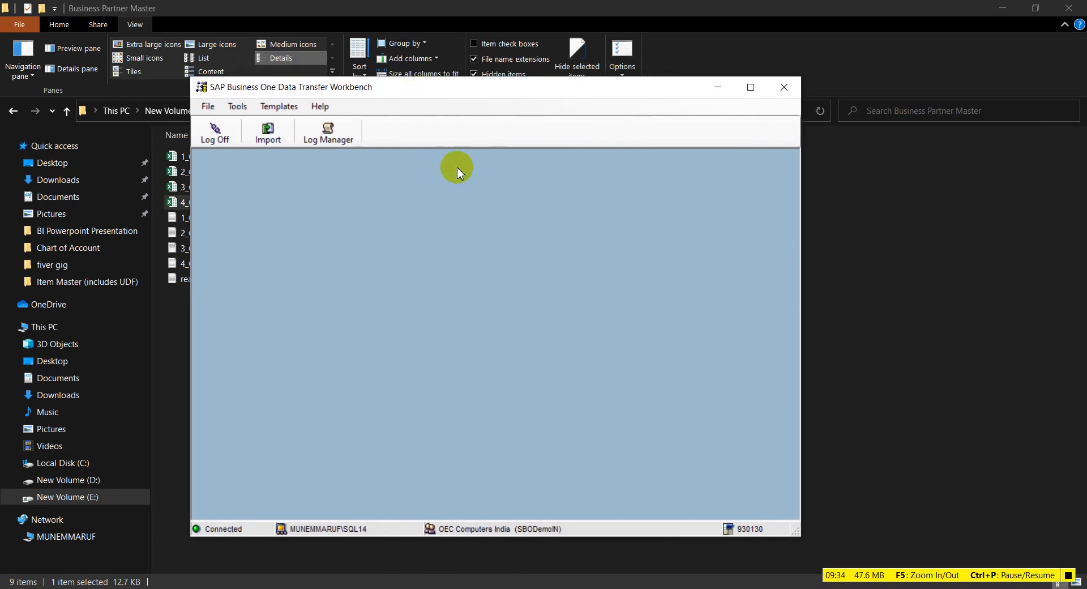
{"action": "left_click", "coordinate": [269, 135]}
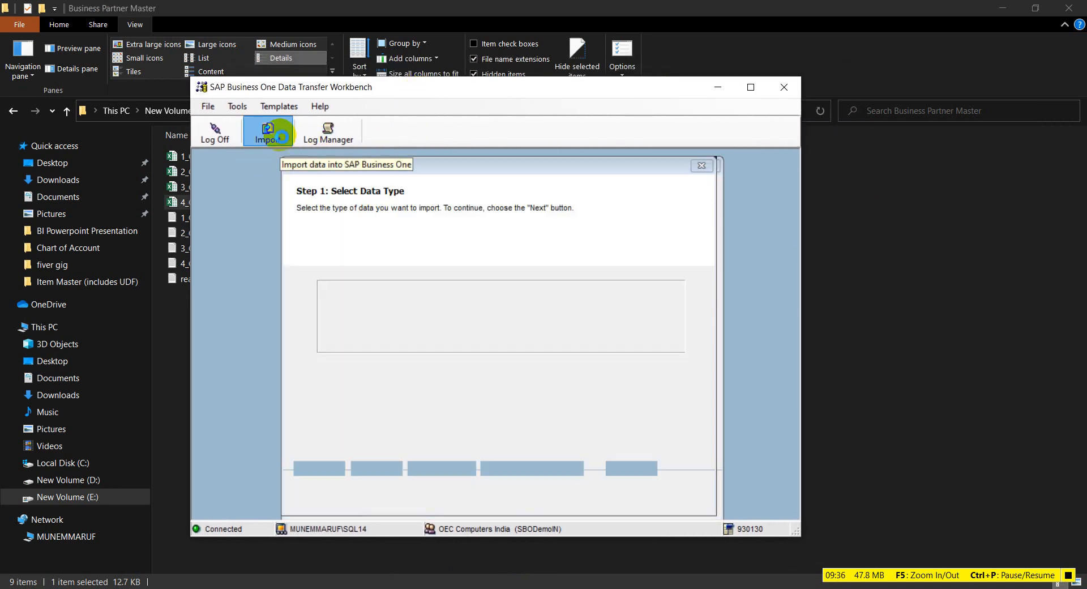
{"action": "left_click", "coordinate": [568, 487]}
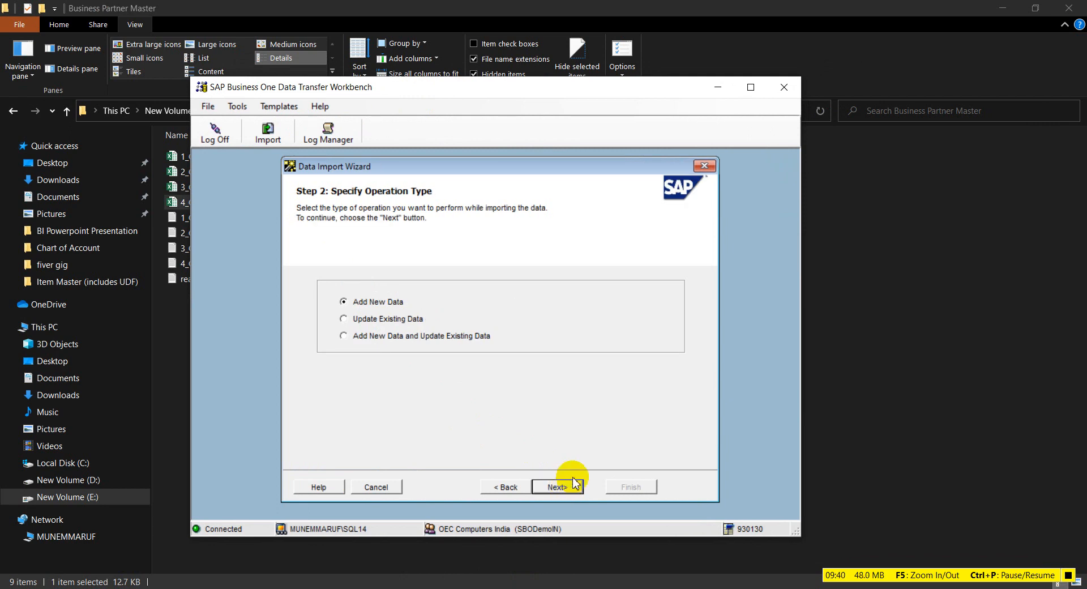
{"action": "left_click", "coordinate": [554, 484]}
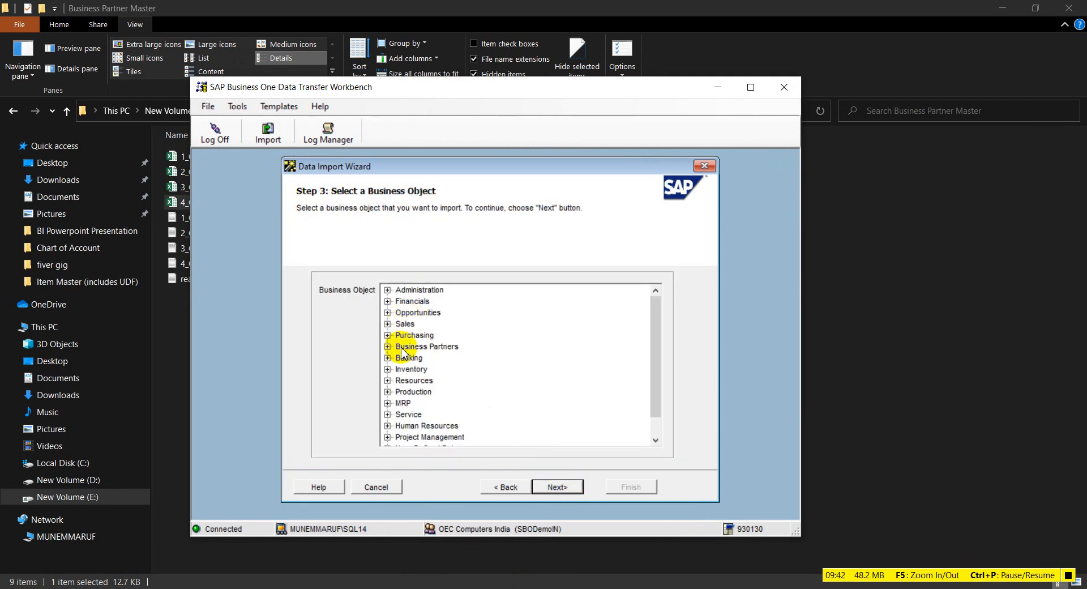
Step: Choose Business Partners > Master Data and set the source file type to txt (Tab delimited)
{"action": "left_click", "coordinate": [388, 346]}
{"action": "left_click", "coordinate": [431, 358]}
{"action": "left_click", "coordinate": [557, 487]}
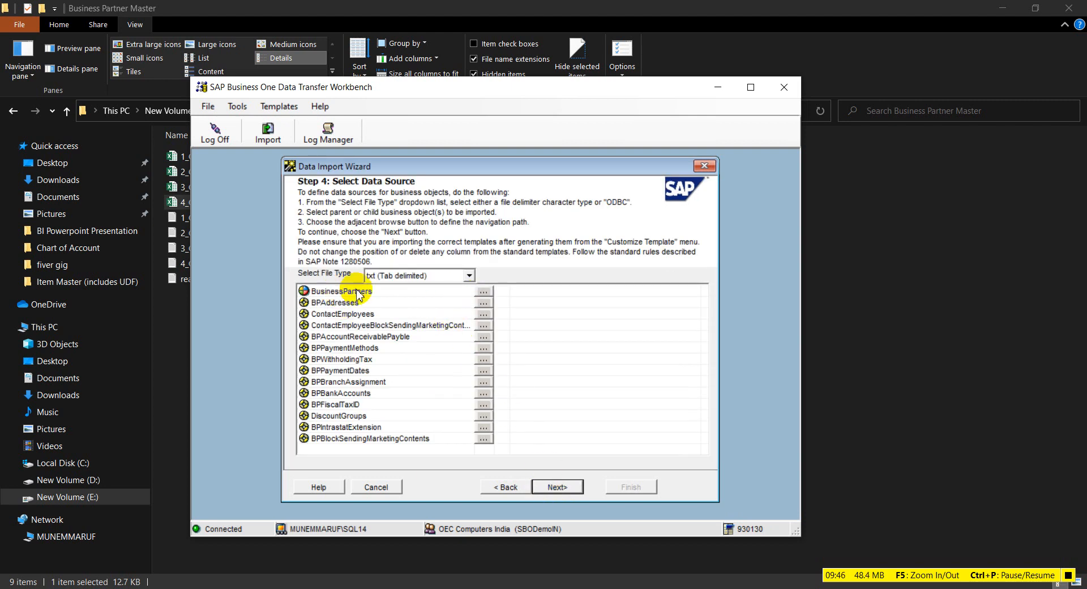
{"action": "left_click", "coordinate": [440, 275]}
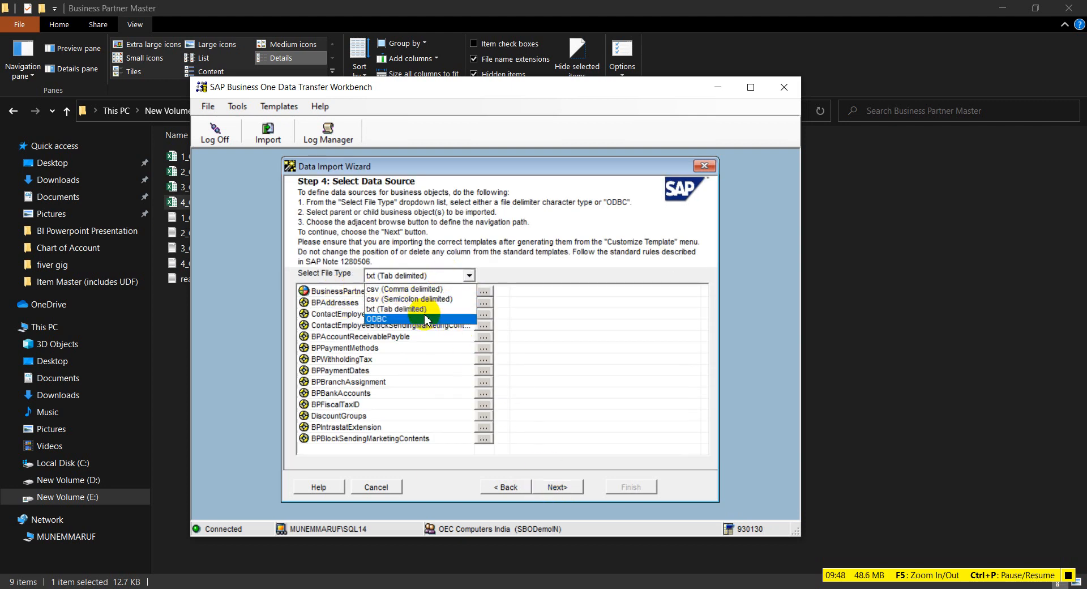
{"action": "left_click", "coordinate": [459, 311]}
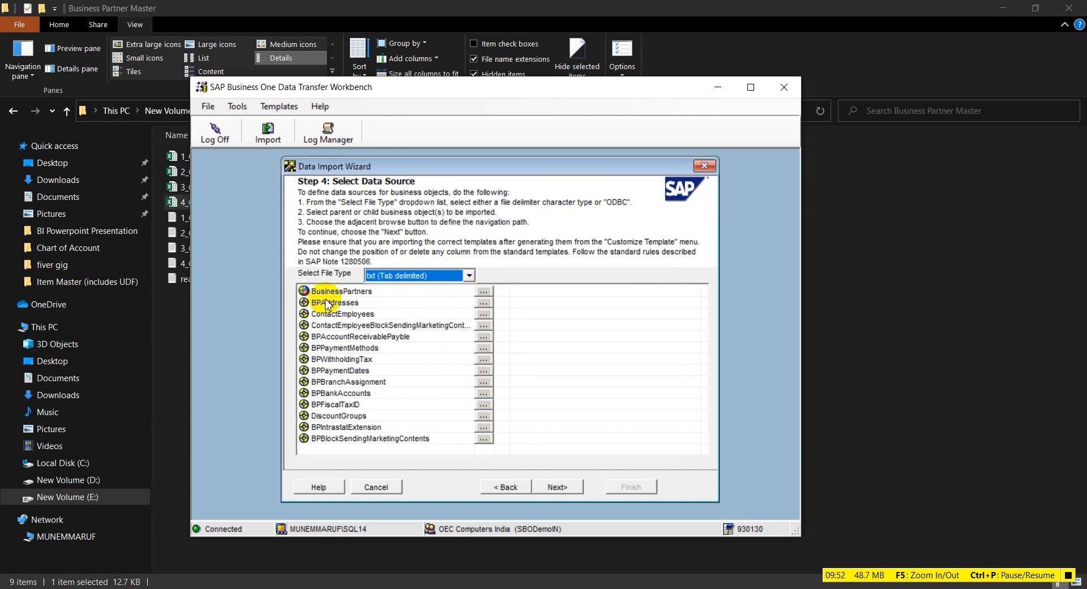
Step: Attach 1_OCRD - BusinessPartners1.txt to BusinessPartners and 3_CRD1 - BPAddresses1.txt to BPAddresses
{"action": "left_click", "coordinate": [483, 291]}
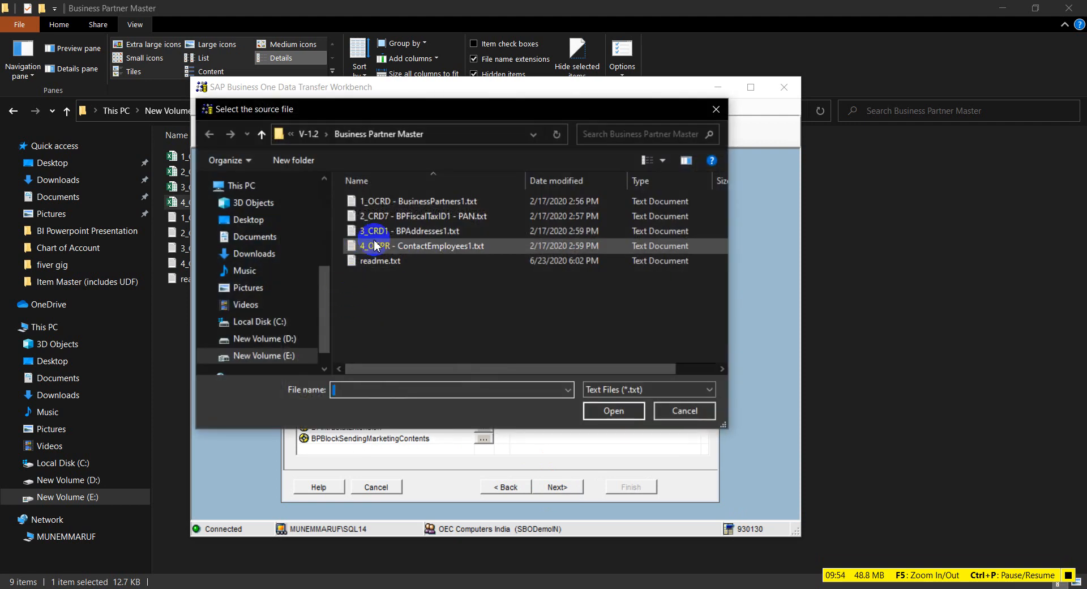
{"action": "double_click", "coordinate": [391, 202]}
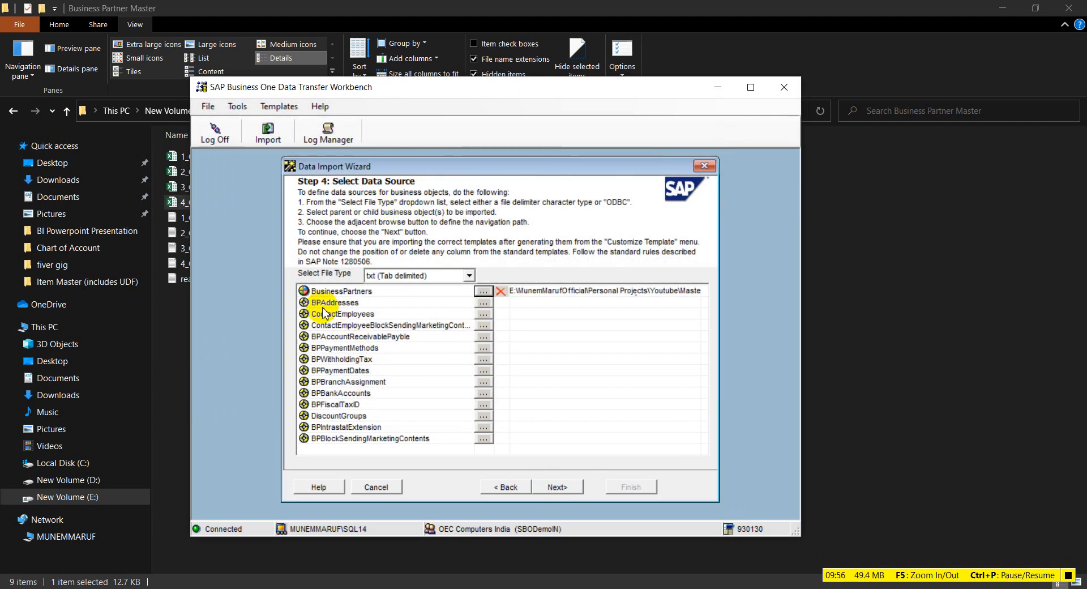
{"action": "left_click", "coordinate": [488, 303]}
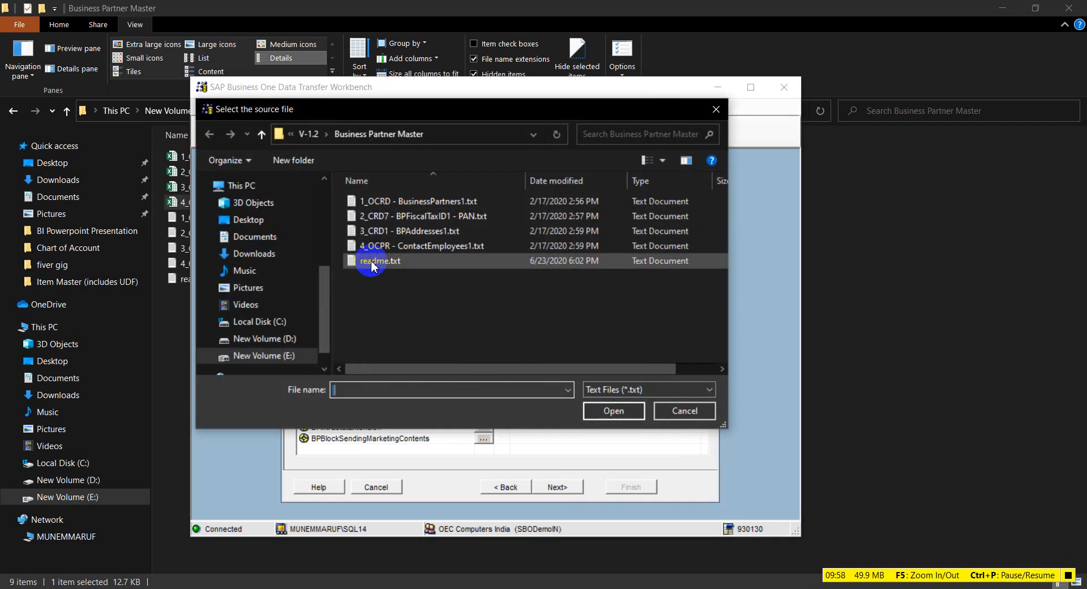
{"action": "double_click", "coordinate": [384, 232]}
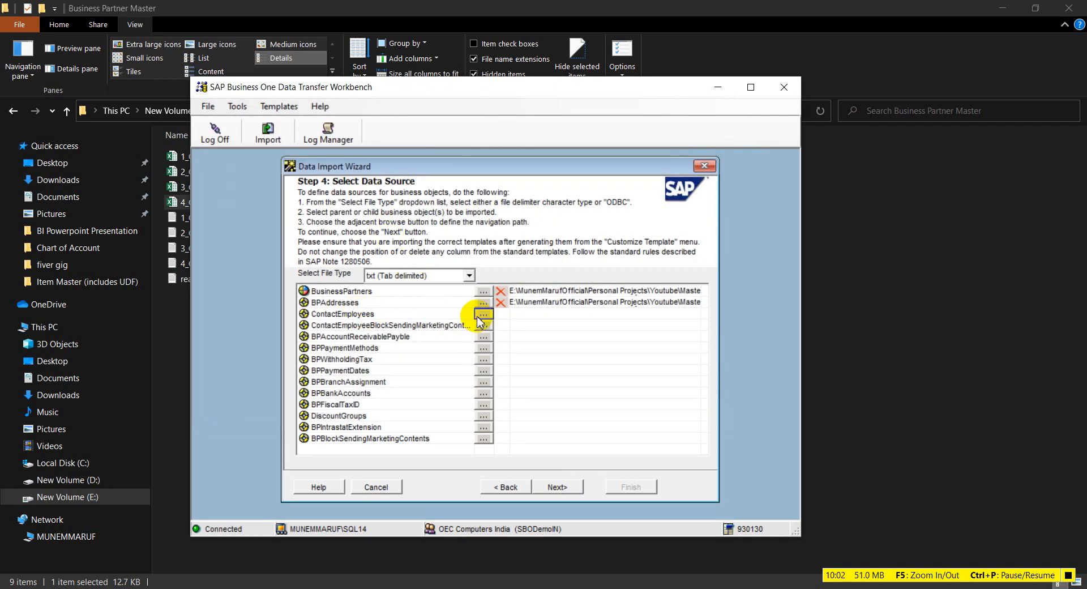
Step: Attach 4_OCPR - ContactEmployees1.txt and 2_CRD7 - BPFiscalTaxID1 - PAN.txt, then proceed to field mapping
{"action": "left_click", "coordinate": [483, 314]}
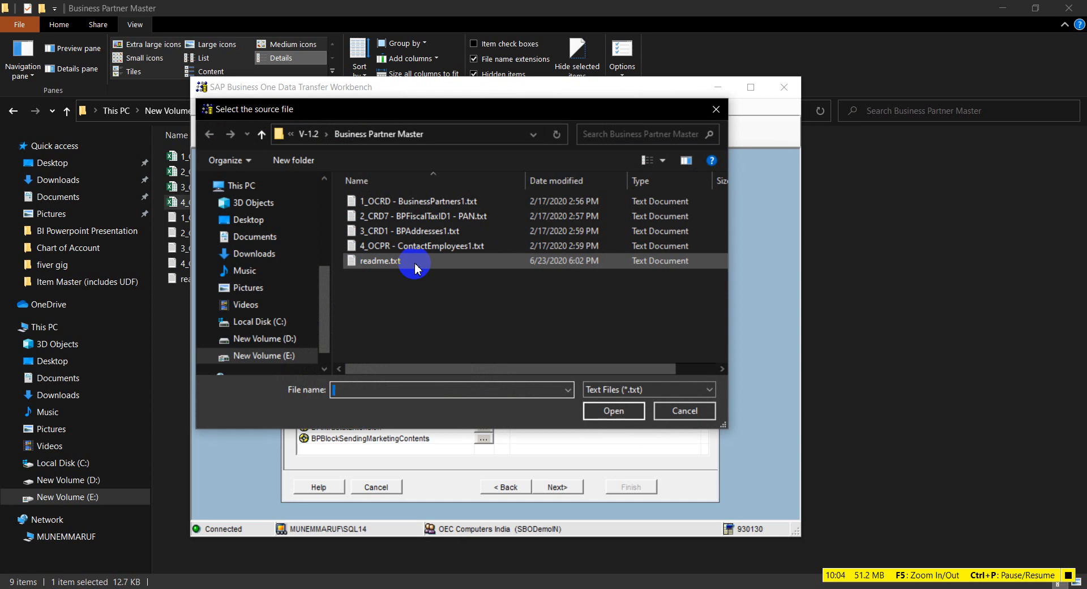
{"action": "left_click", "coordinate": [404, 248]}
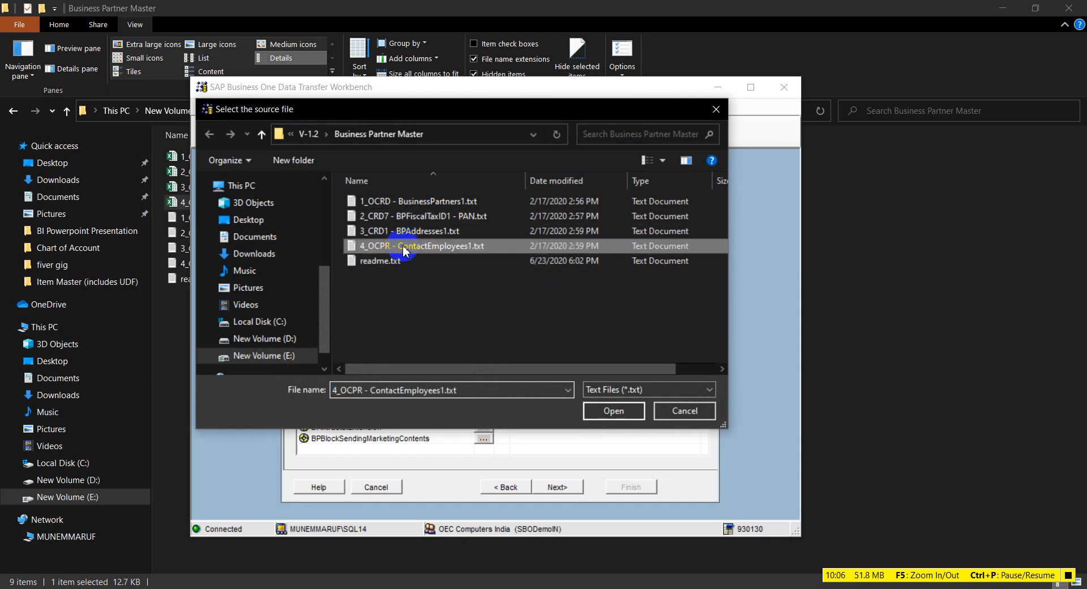
{"action": "double_click", "coordinate": [404, 248]}
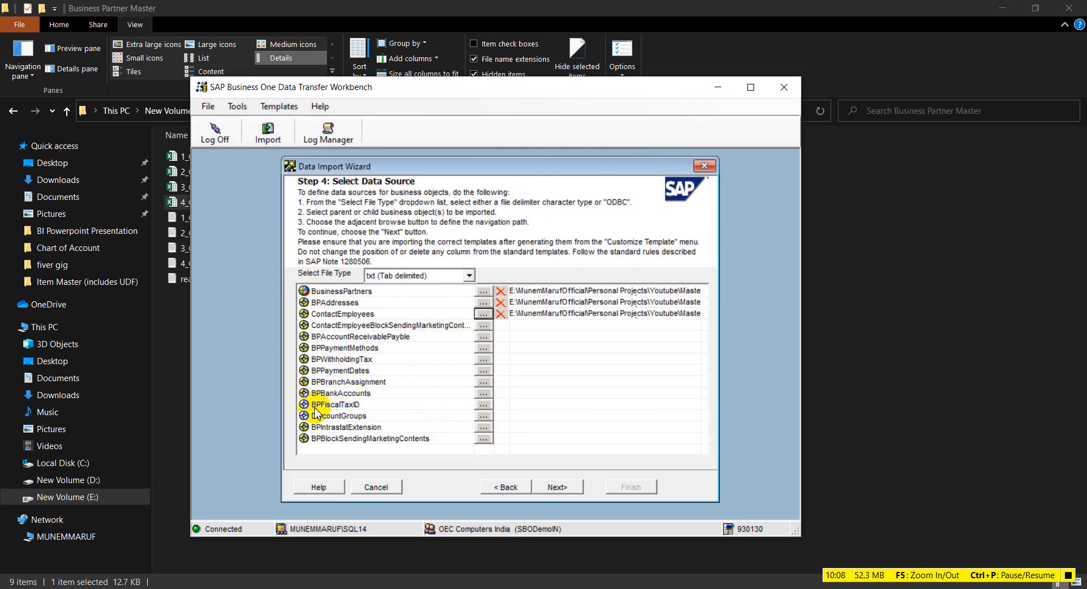
{"action": "left_click", "coordinate": [484, 405]}
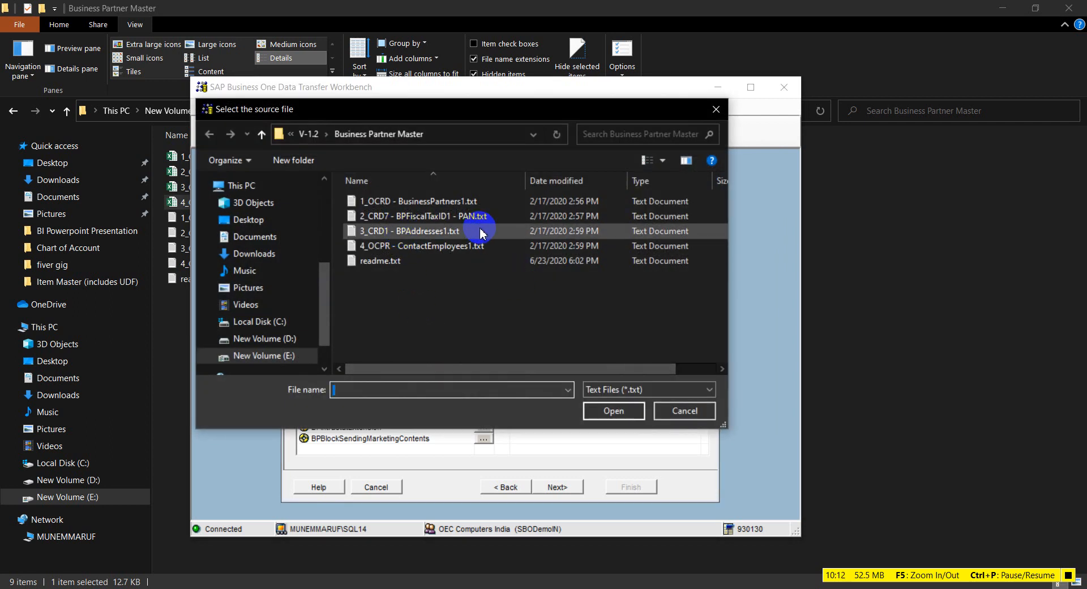
{"action": "double_click", "coordinate": [462, 217]}
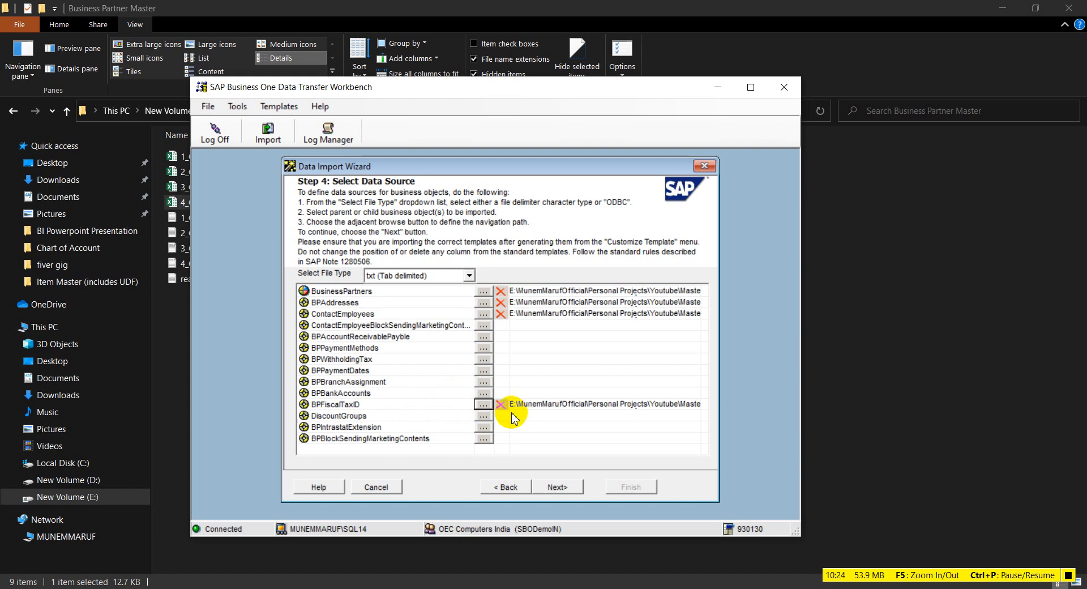
{"action": "left_click", "coordinate": [558, 488]}
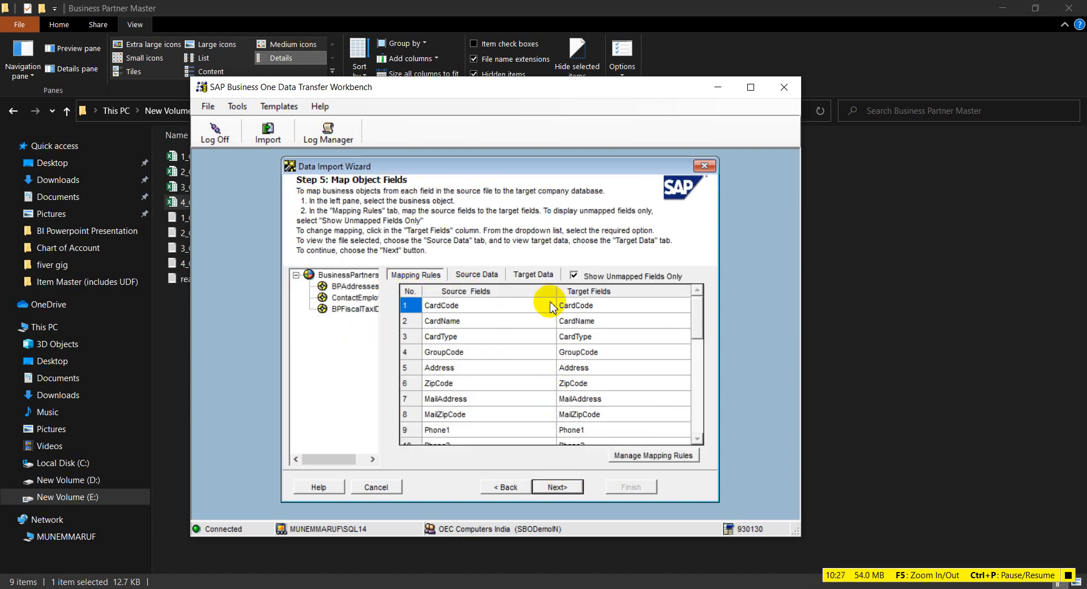
Step: Accept the field mapping and run an import simulation, then close its log
{"action": "left_click", "coordinate": [557, 487]}
{"action": "left_click", "coordinate": [448, 486]}
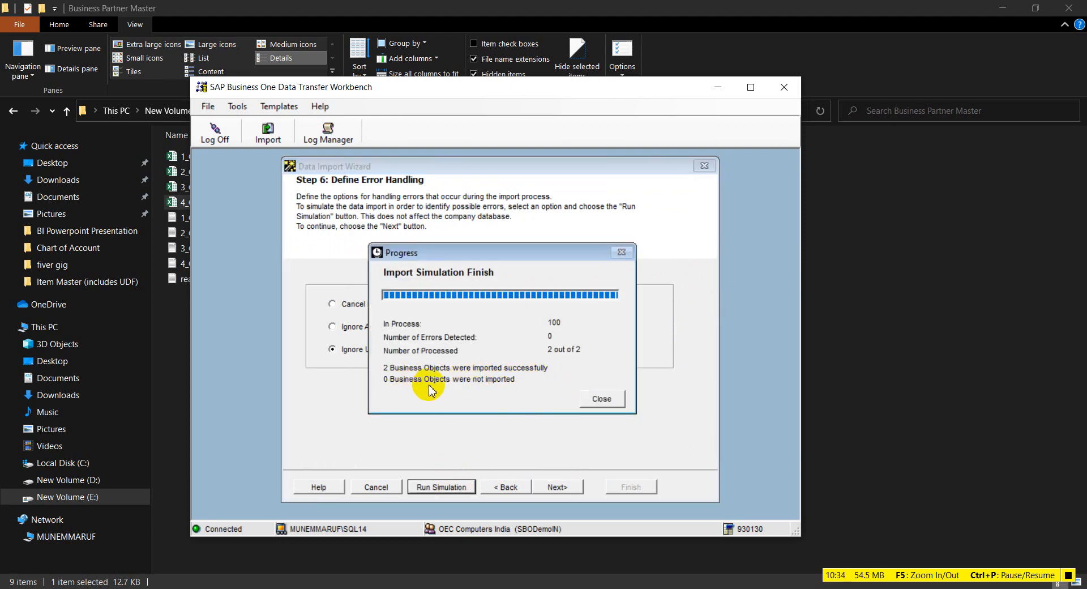
{"action": "left_click", "coordinate": [601, 398]}
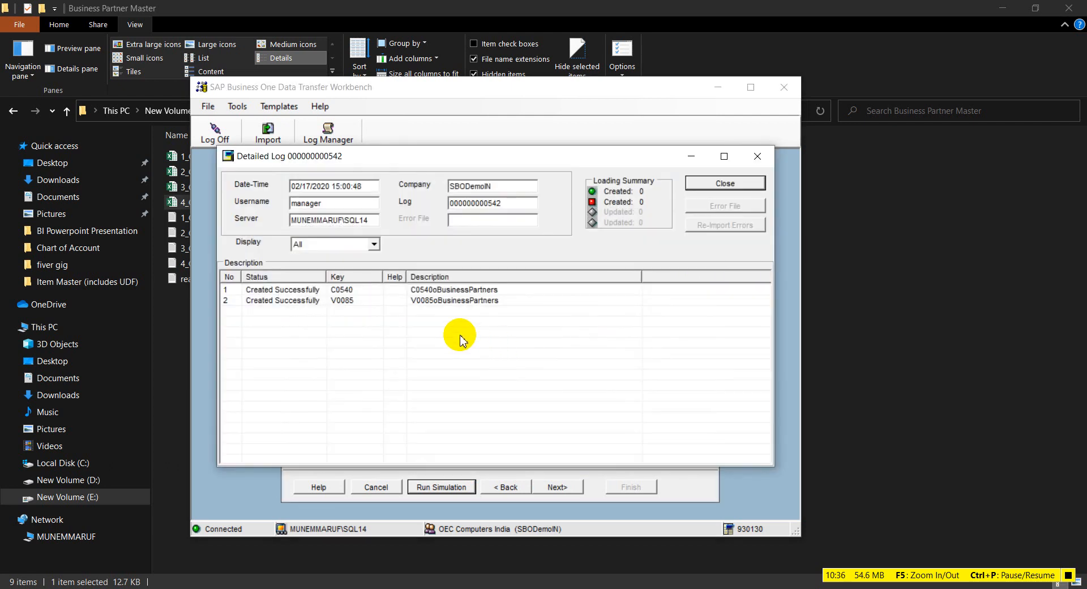
{"action": "left_click", "coordinate": [723, 183]}
Step: Run the actual import of C0540 and V0085 and finish to view the detailed log
{"action": "left_click", "coordinate": [561, 487]}
{"action": "left_click", "coordinate": [560, 486]}
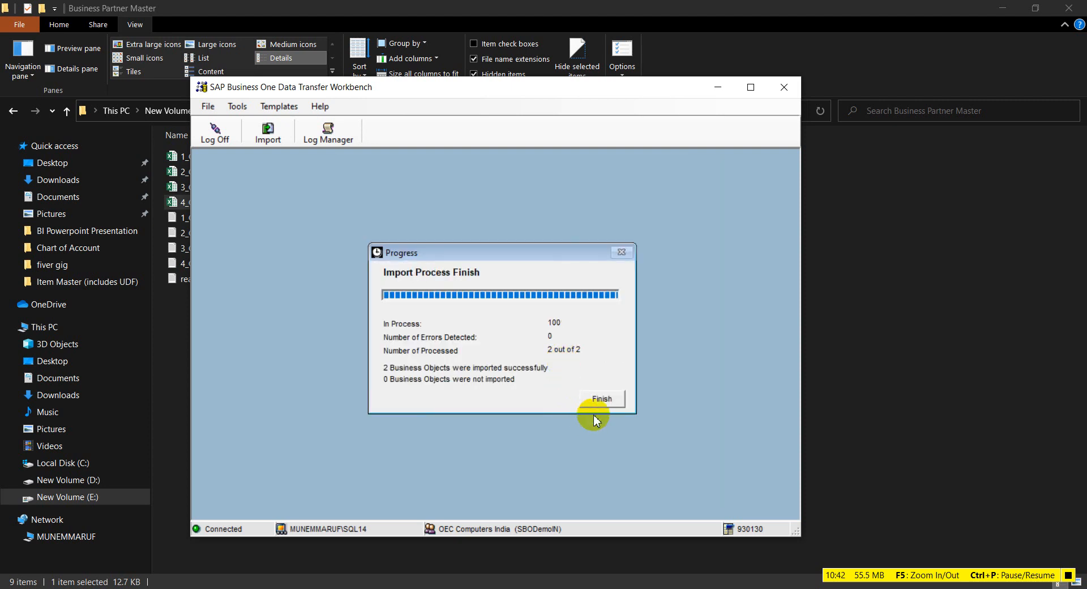
{"action": "left_click", "coordinate": [600, 399]}
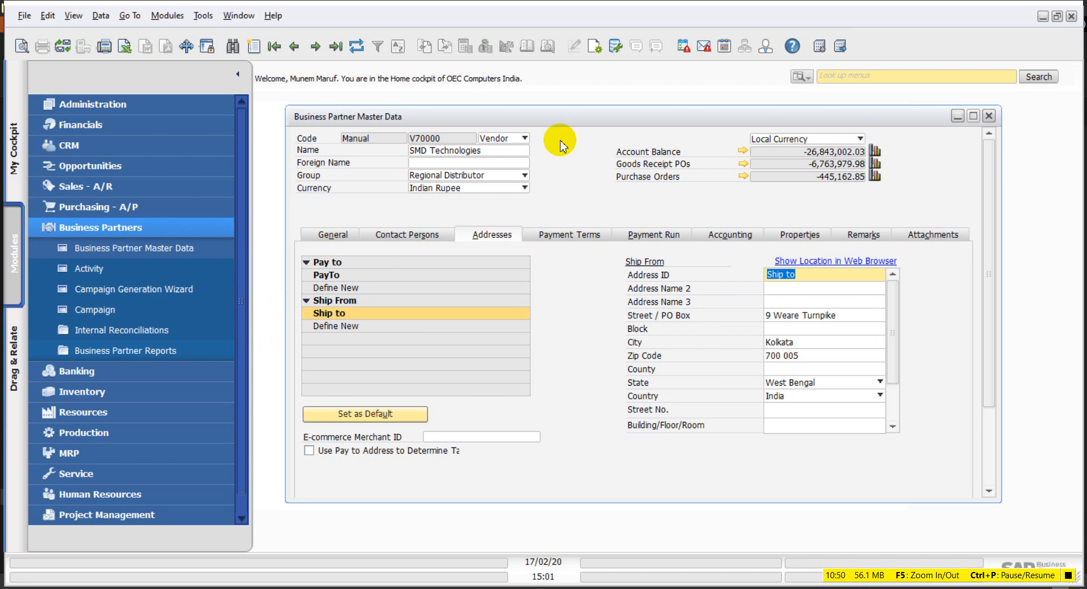
Step: Put the partner form in Find mode and copy code C0540 from the import log
{"action": "left_click", "coordinate": [239, 50]}
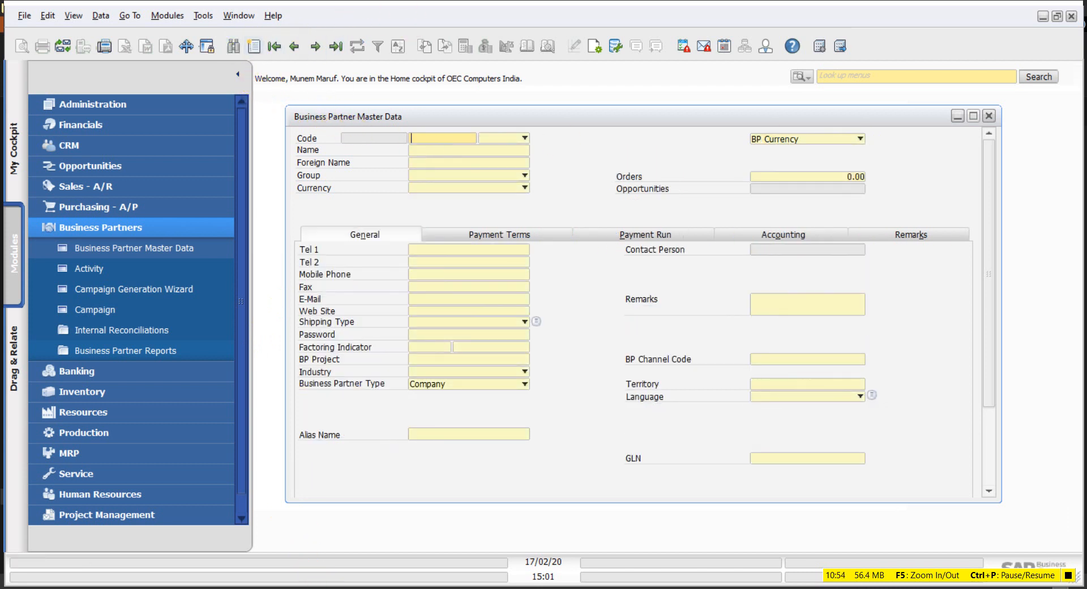
{"action": "key", "text": "alt+Tab"}
{"action": "key", "text": "alt+Tab"}
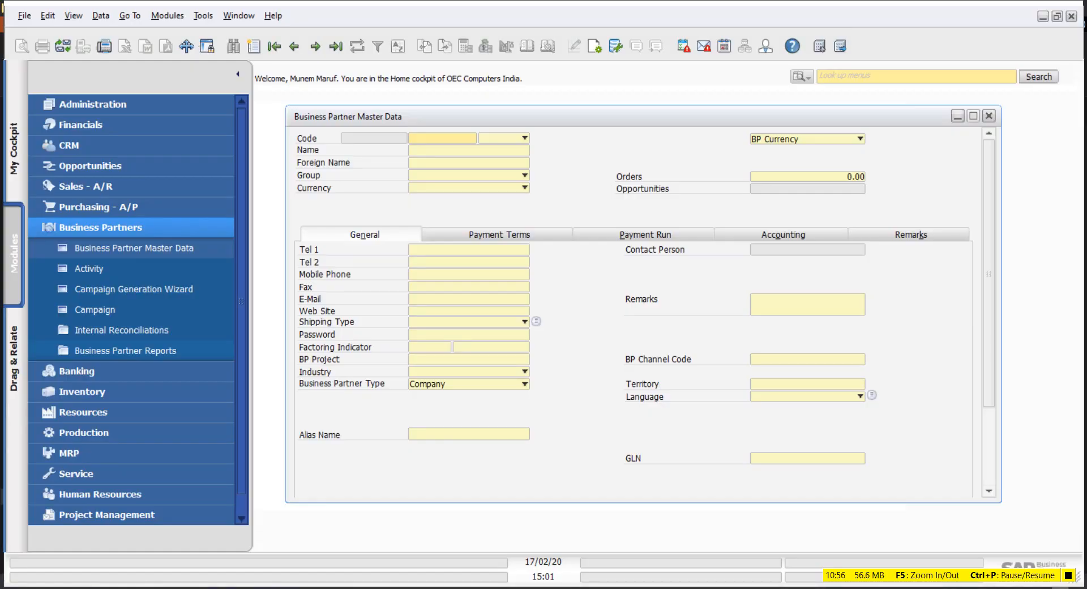
{"action": "left_click", "coordinate": [525, 550]}
{"action": "left_click", "coordinate": [374, 289]}
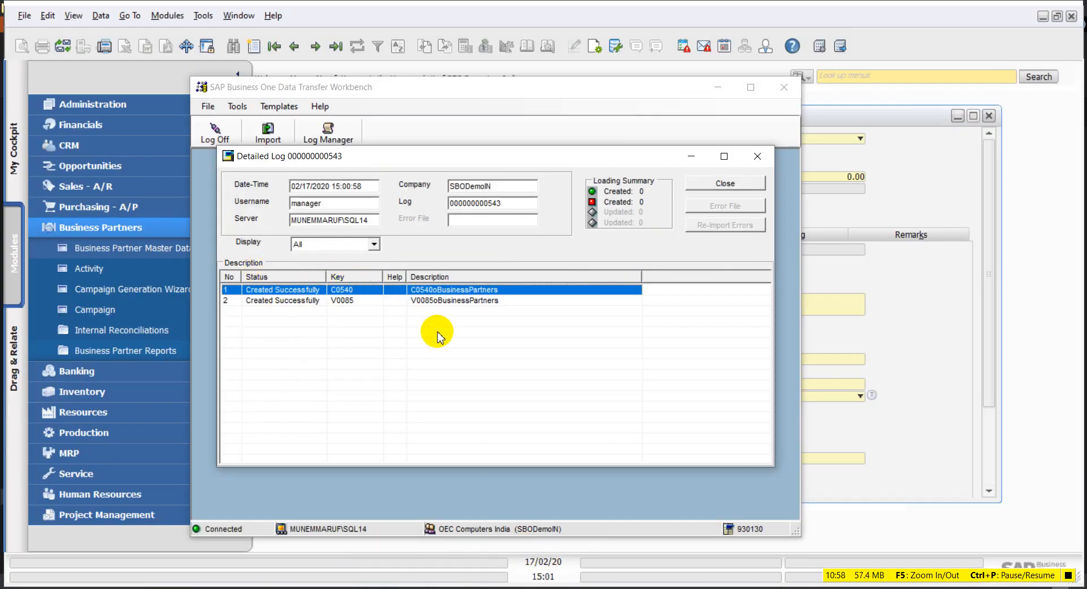
{"action": "right_click", "coordinate": [353, 291]}
{"action": "left_click", "coordinate": [386, 300]}
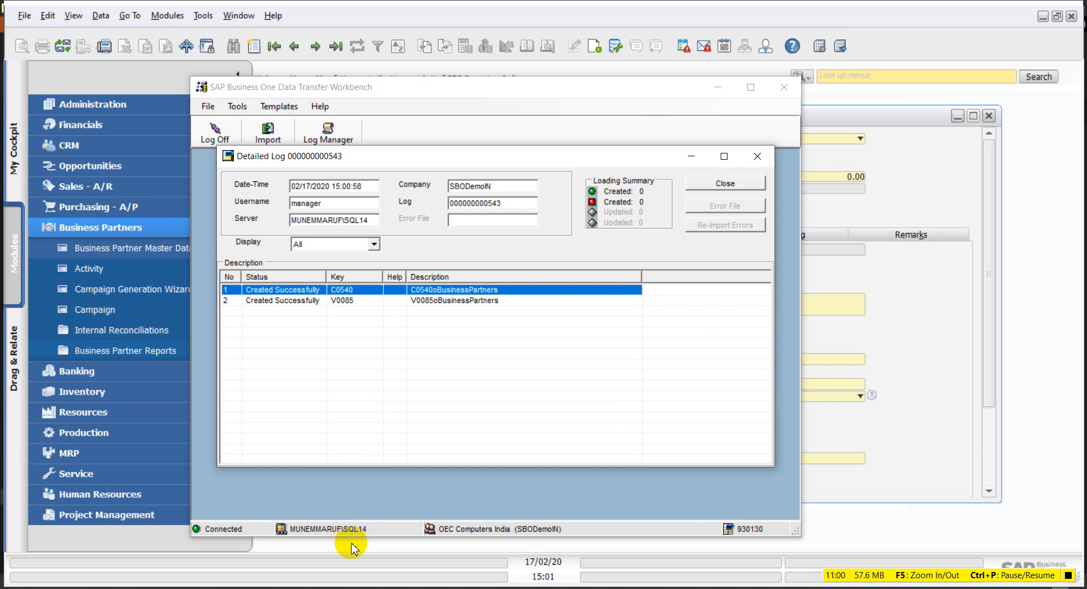
{"action": "key", "text": "alt+Tab"}
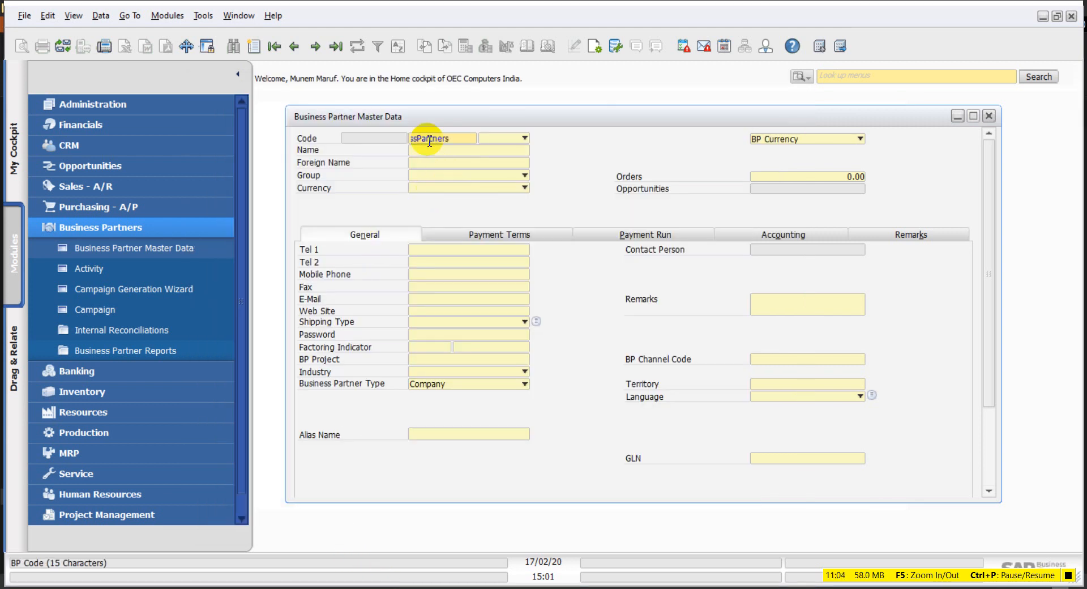
{"action": "key", "text": "alt+Tab"}
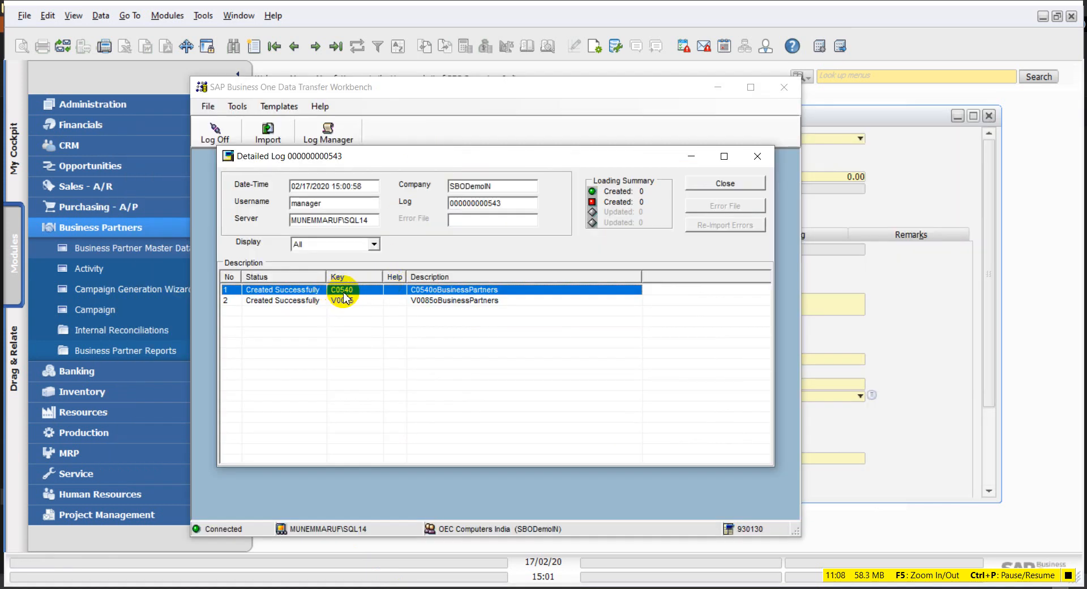
{"action": "left_click", "coordinate": [900, 182]}
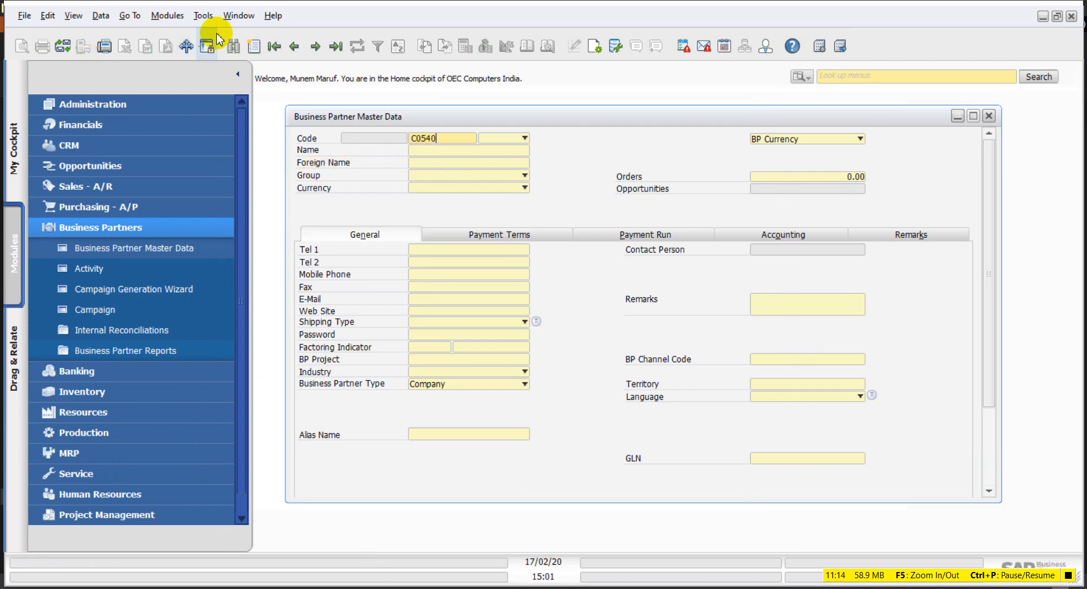
Step: Find business partner C0540 and compare the customer record with the import log
{"action": "scroll", "coordinate": [363, 456], "scroll_direction": "down", "scroll_amount": 2}
{"action": "left_click_drag", "start_coordinate": [539, 502], "coordinate": [442, 551]}
{"action": "scroll", "coordinate": [348, 507], "scroll_direction": "down", "scroll_amount": 2}
{"action": "left_click", "coordinate": [311, 532]}
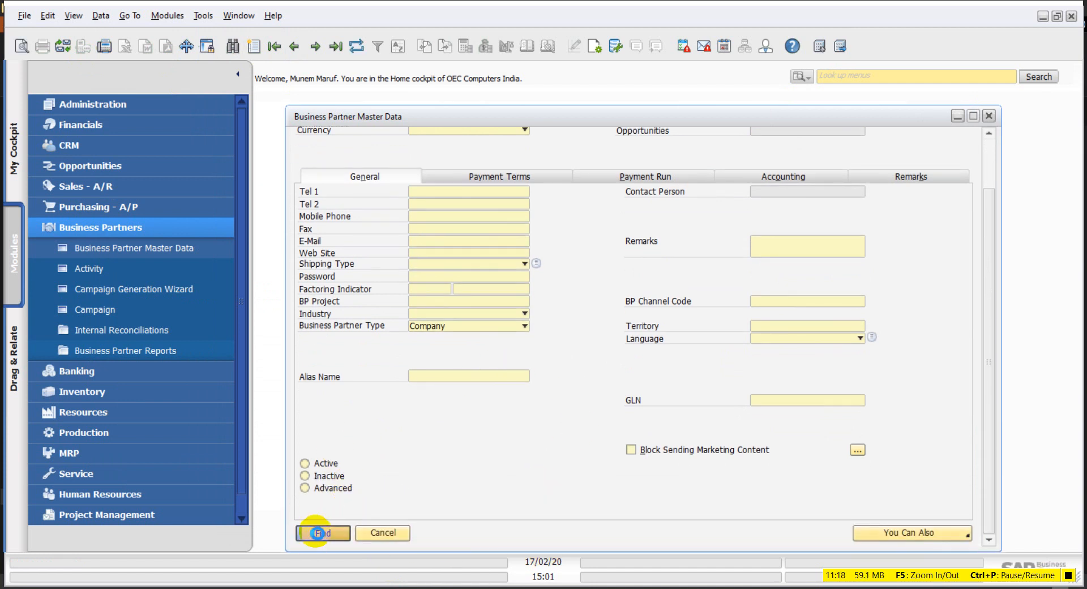
{"action": "scroll", "coordinate": [485, 427], "scroll_direction": "up", "scroll_amount": 3}
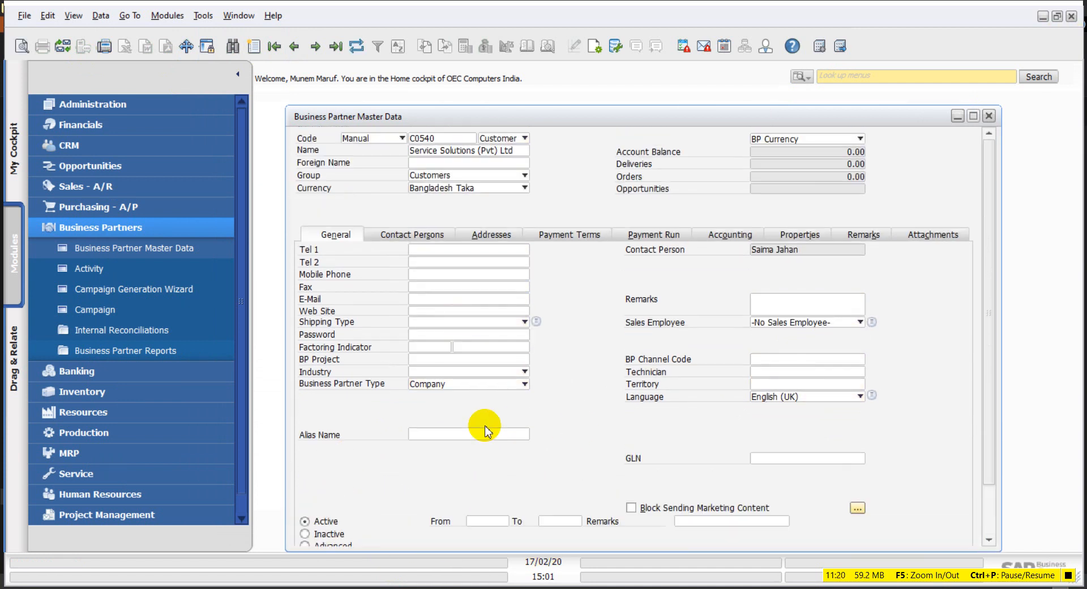
{"action": "scroll", "coordinate": [470, 121], "scroll_direction": "down", "scroll_amount": 1}
{"action": "scroll", "coordinate": [510, 223], "scroll_direction": "up", "scroll_amount": 1}
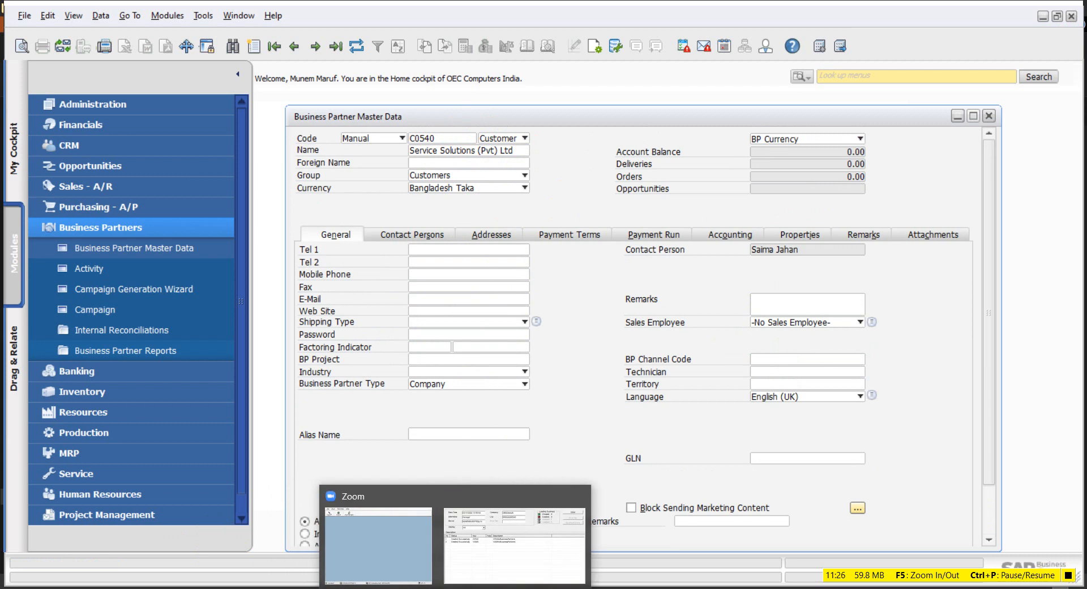
{"action": "left_click", "coordinate": [510, 538]}
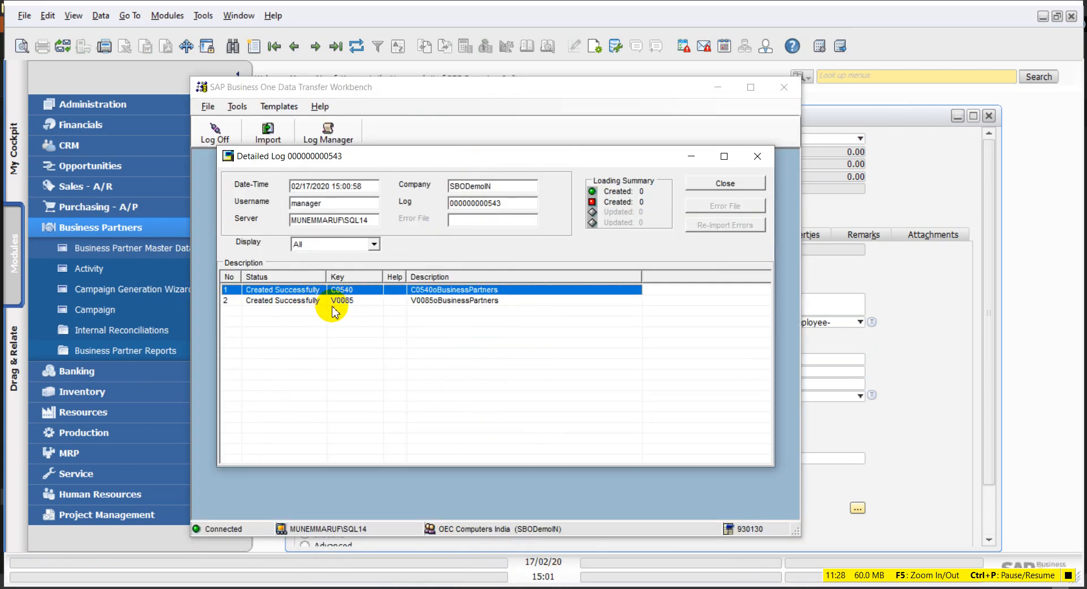
{"action": "left_click", "coordinate": [691, 156]}
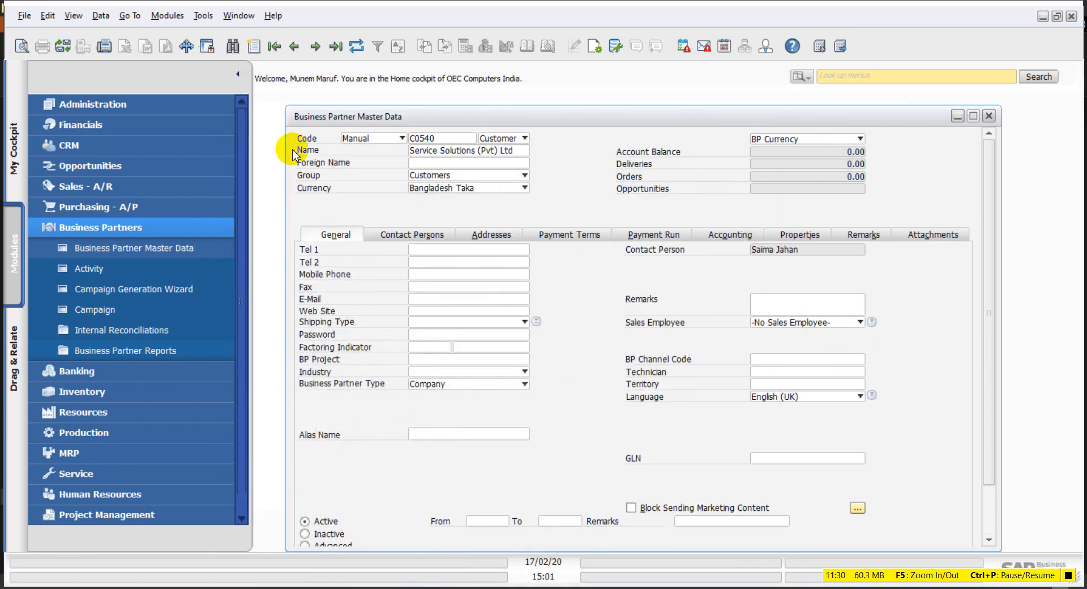
Step: Search for business partner V0085 by its code
{"action": "left_click", "coordinate": [233, 46]}
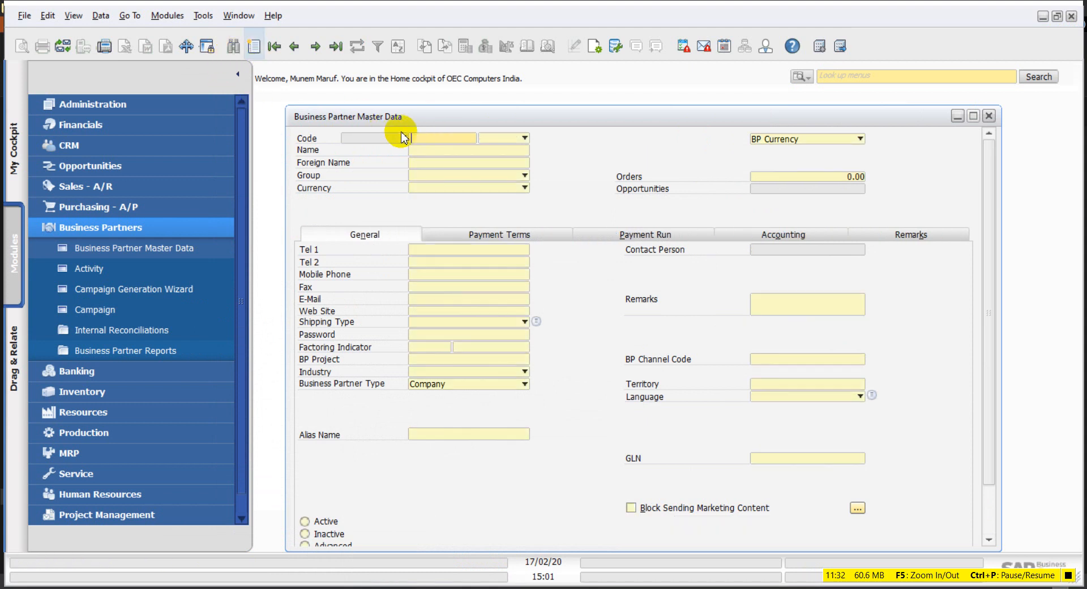
{"action": "left_click", "coordinate": [434, 137]}
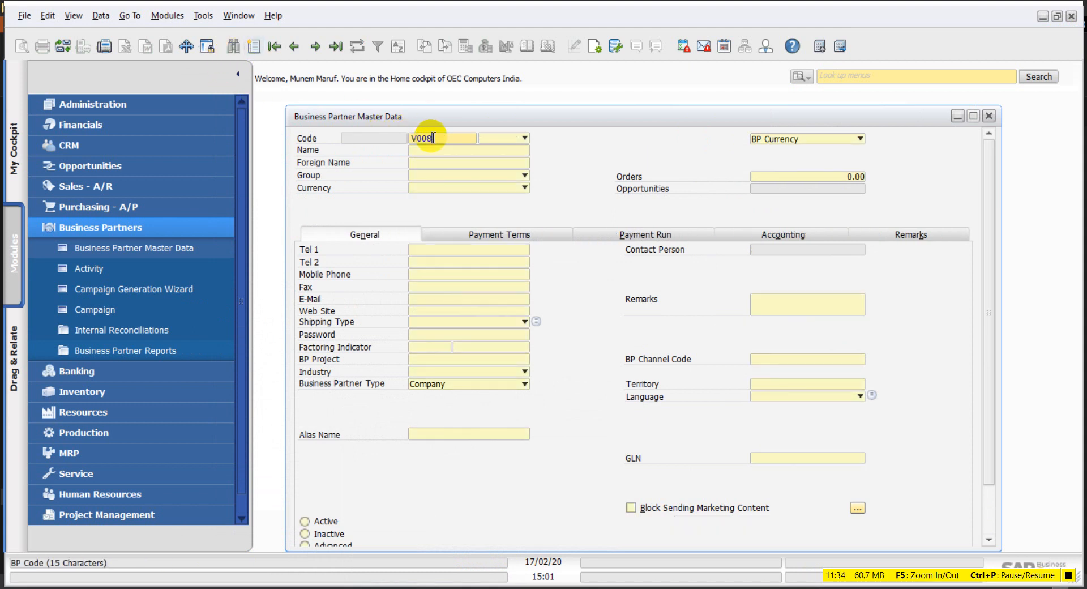
{"action": "scroll", "coordinate": [397, 340], "scroll_direction": "down", "scroll_amount": 3}
{"action": "left_click", "coordinate": [322, 532]}
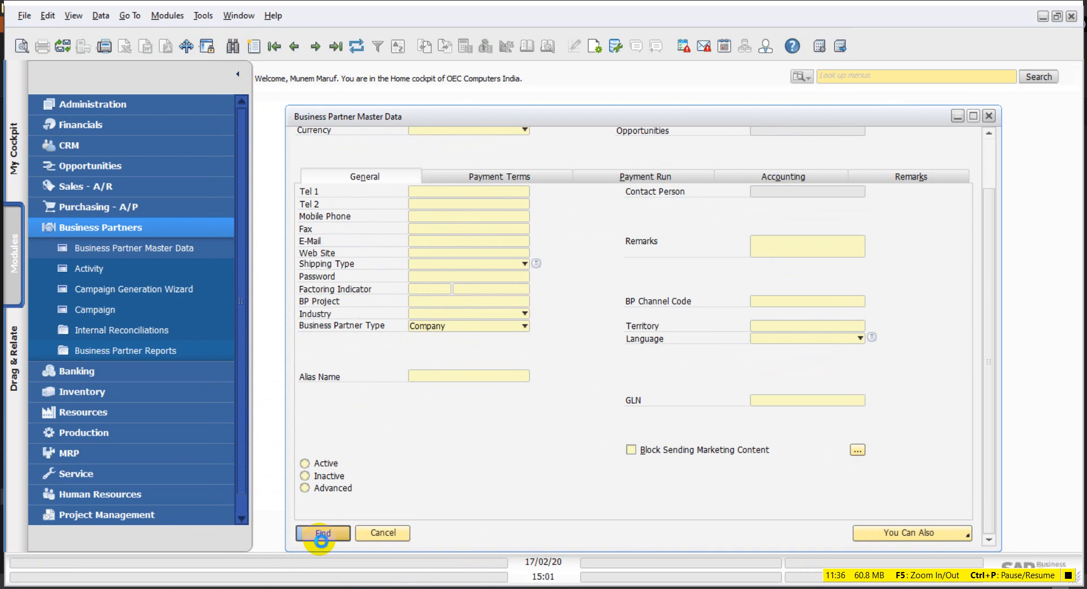
{"action": "scroll", "coordinate": [483, 473], "scroll_direction": "up", "scroll_amount": 3}
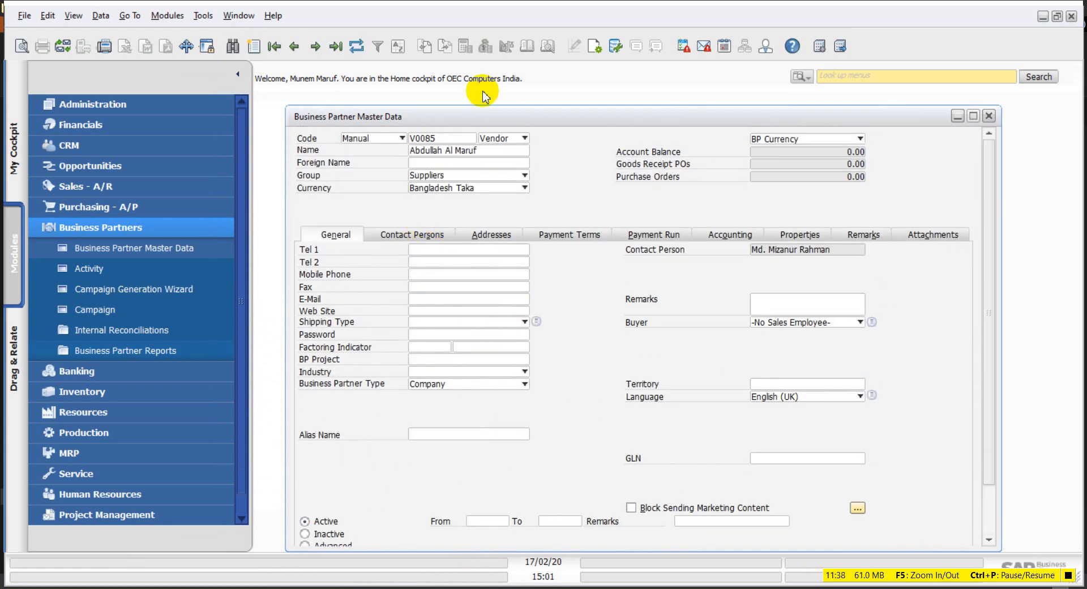
Step: Review V0085's contact persons, addresses, payment terms and Bangladesh Taka currency
{"action": "left_click", "coordinate": [420, 235]}
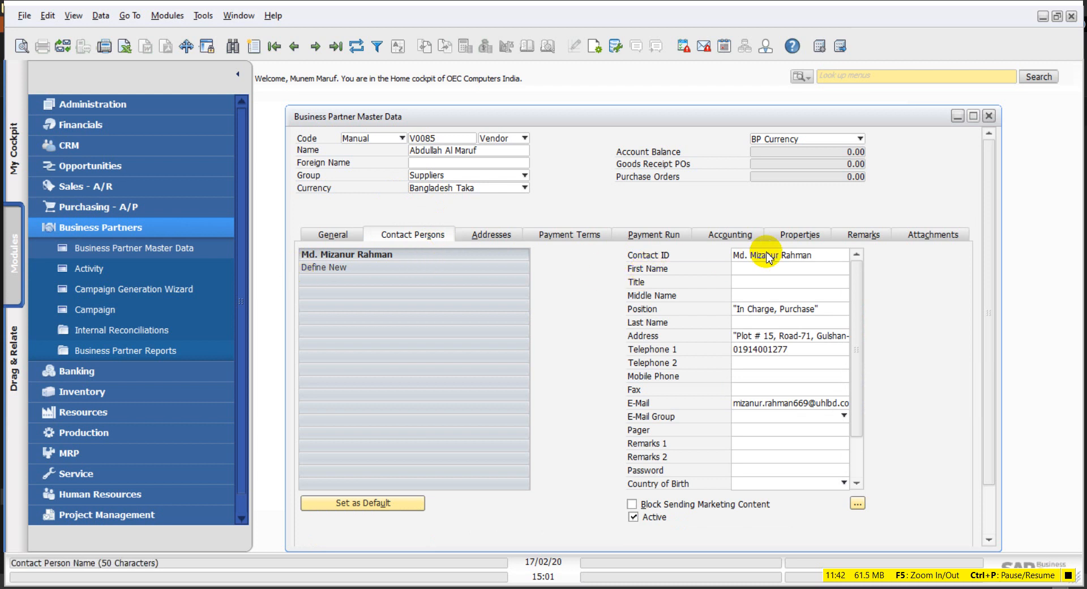
{"action": "left_click", "coordinate": [484, 235]}
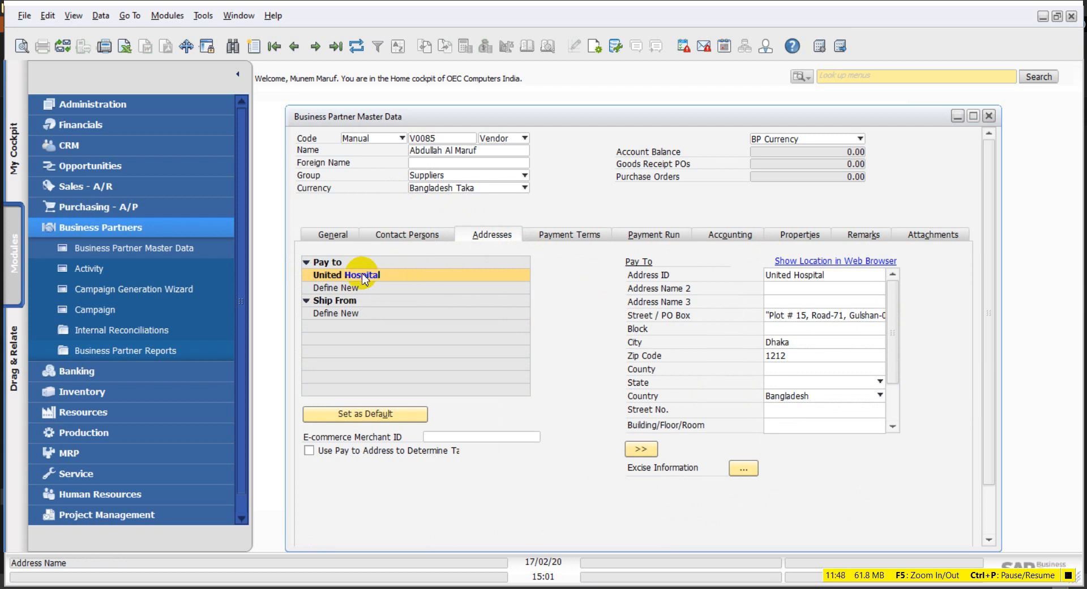
{"action": "left_click", "coordinate": [553, 242]}
{"action": "left_click", "coordinate": [510, 255]}
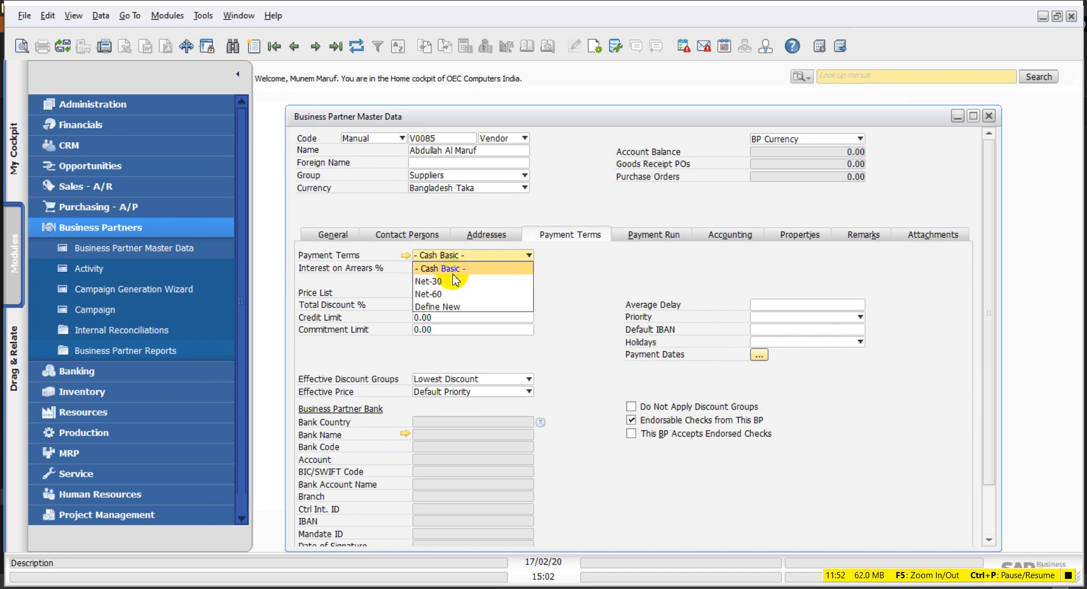
{"action": "left_click", "coordinate": [592, 269]}
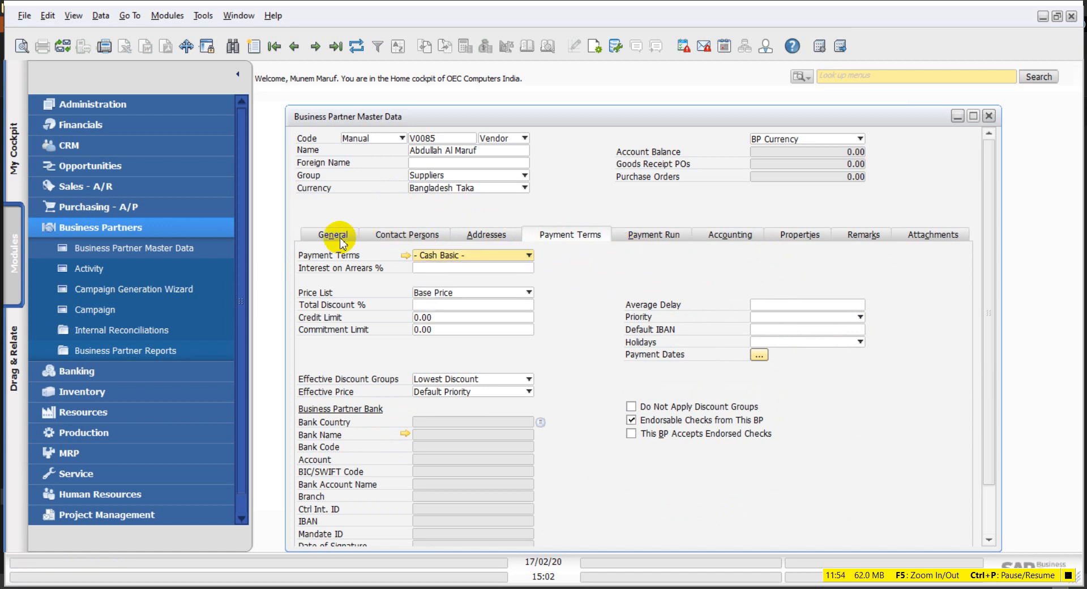
{"action": "left_click", "coordinate": [431, 188]}
{"action": "left_click", "coordinate": [602, 188]}
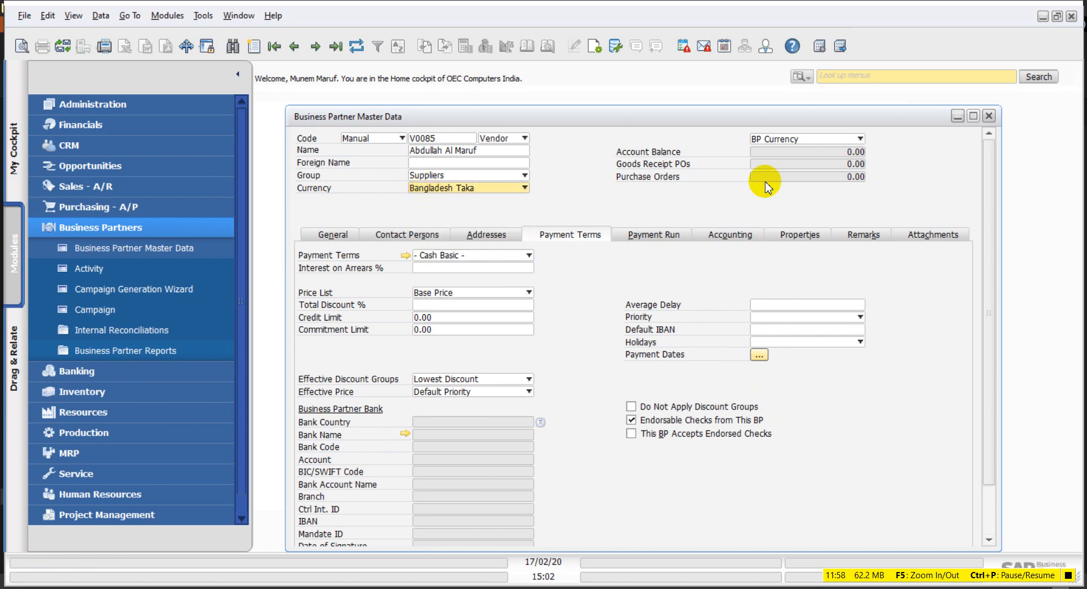
Step: Return to V0085's general details, select its code and tidy the window layout
{"action": "scroll", "coordinate": [617, 329], "scroll_direction": "down", "scroll_amount": 2}
{"action": "scroll", "coordinate": [632, 372], "scroll_direction": "up", "scroll_amount": 2}
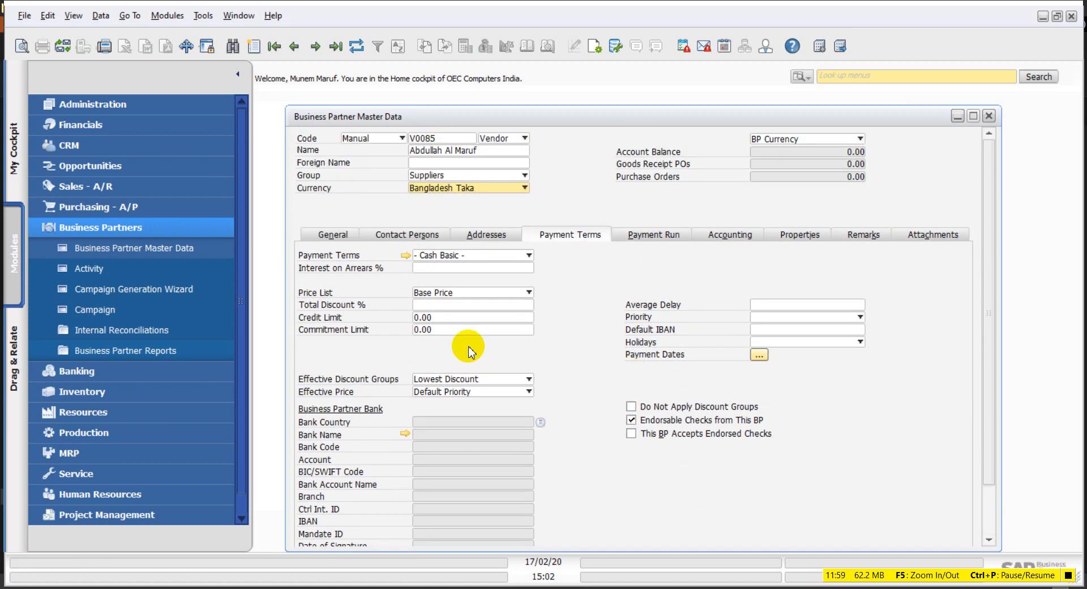
{"action": "left_click", "coordinate": [335, 233]}
{"action": "double_click", "coordinate": [454, 140]}
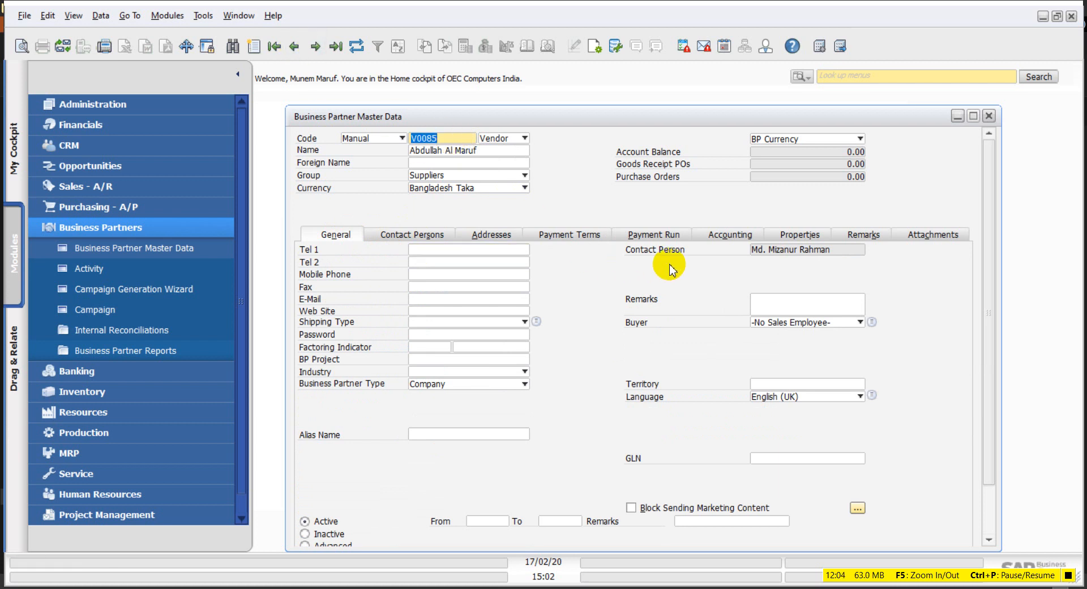
{"action": "left_click", "coordinate": [145, 229]}
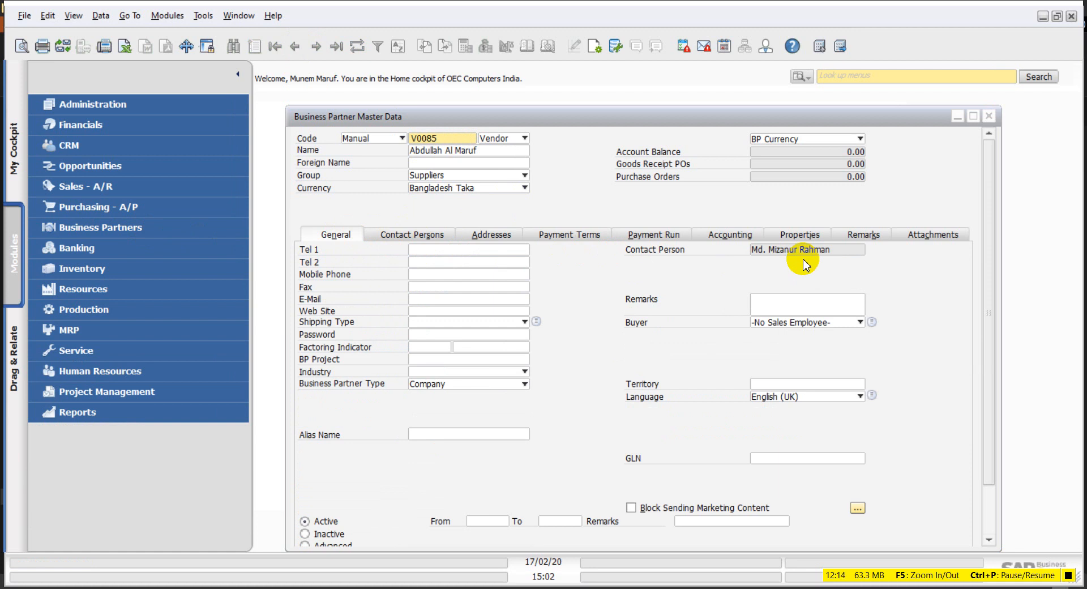
{"action": "left_click_drag", "start_coordinate": [642, 119], "coordinate": [626, 94]}
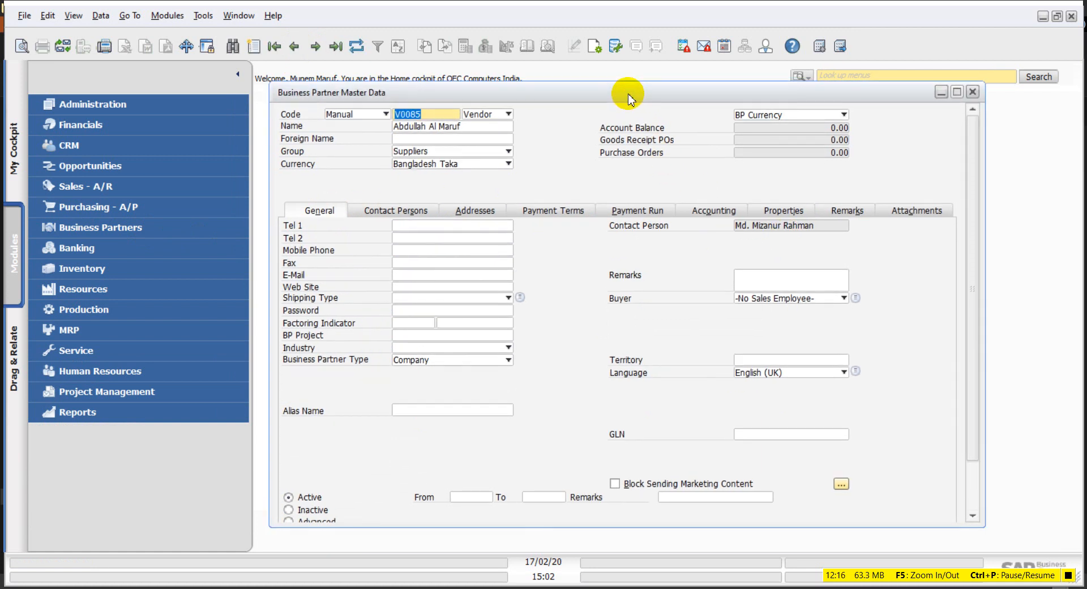